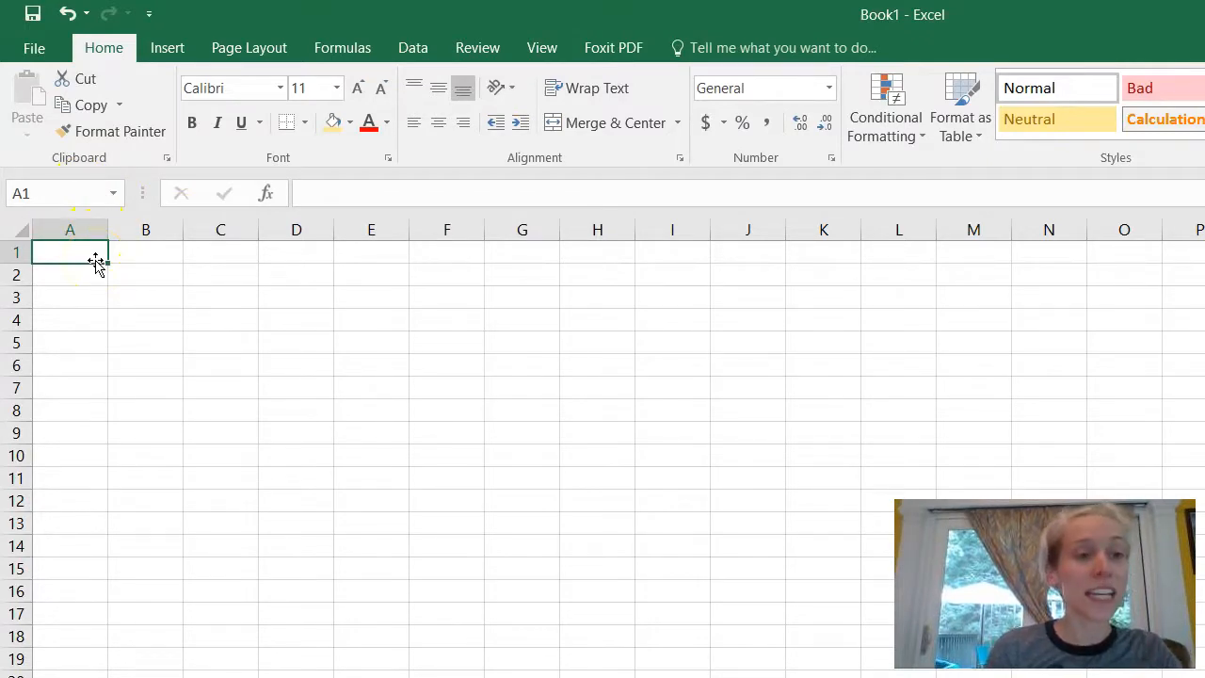
Step: Save the blank workbook to the school district OneDrive as 'Macros Excel'
click(32, 50)
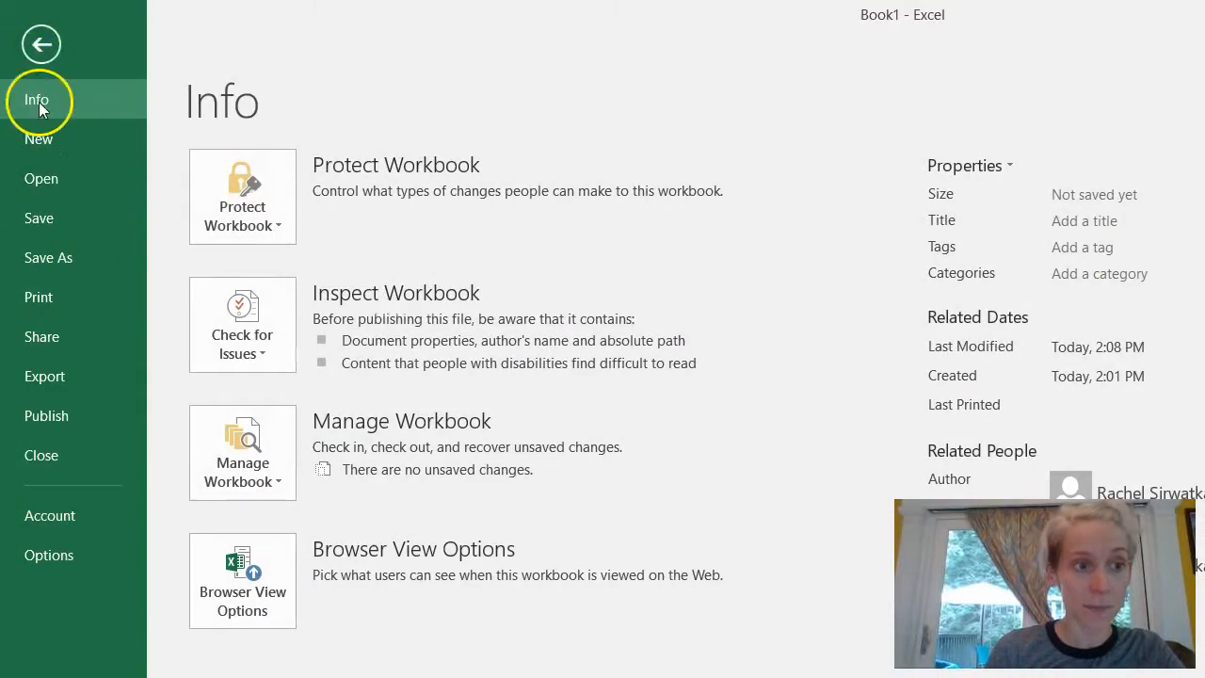
click(50, 256)
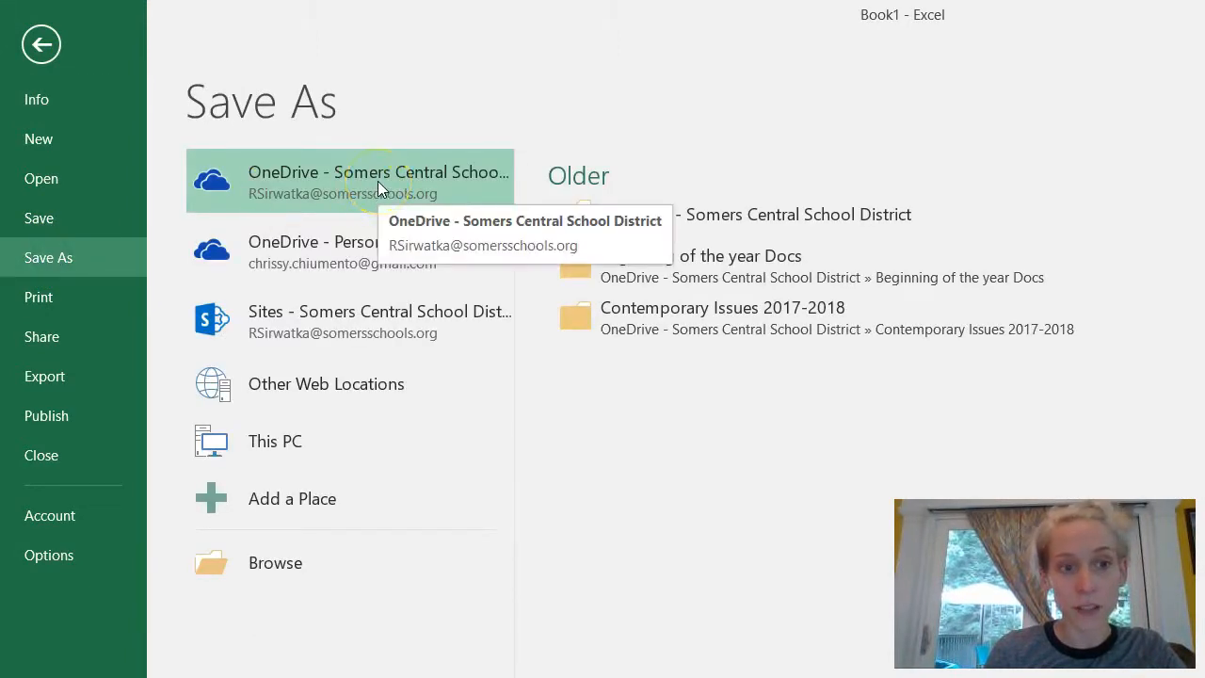
click(670, 220)
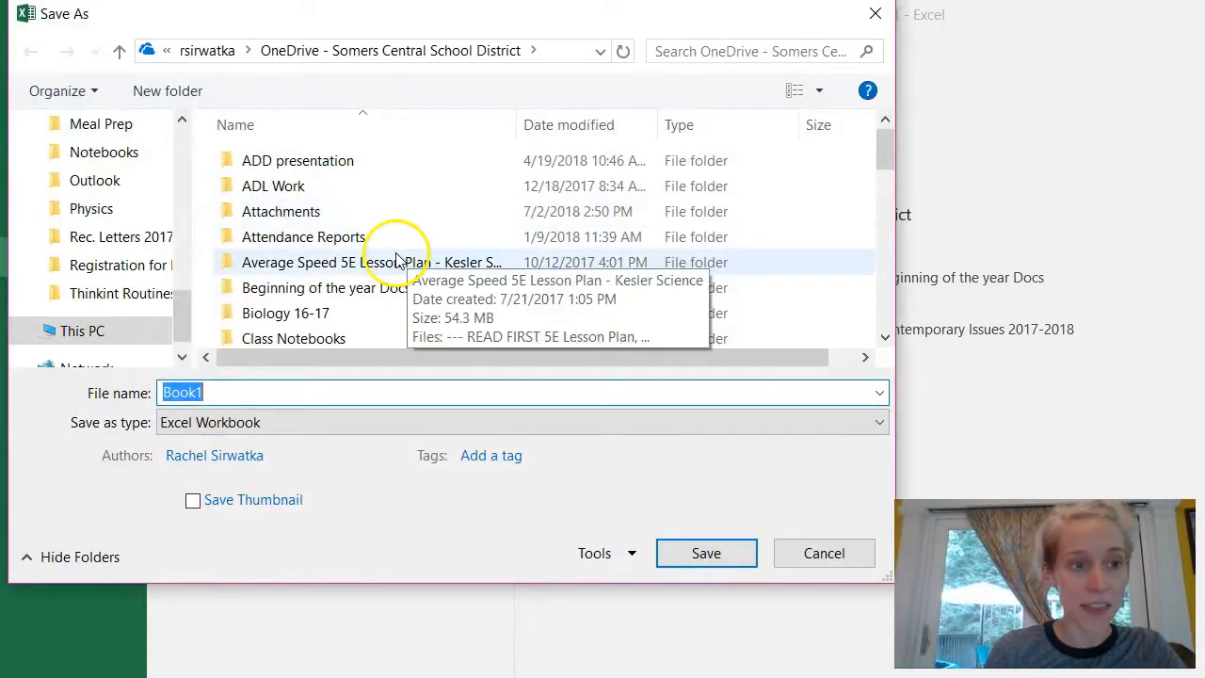
scroll(397, 258, down, 1)
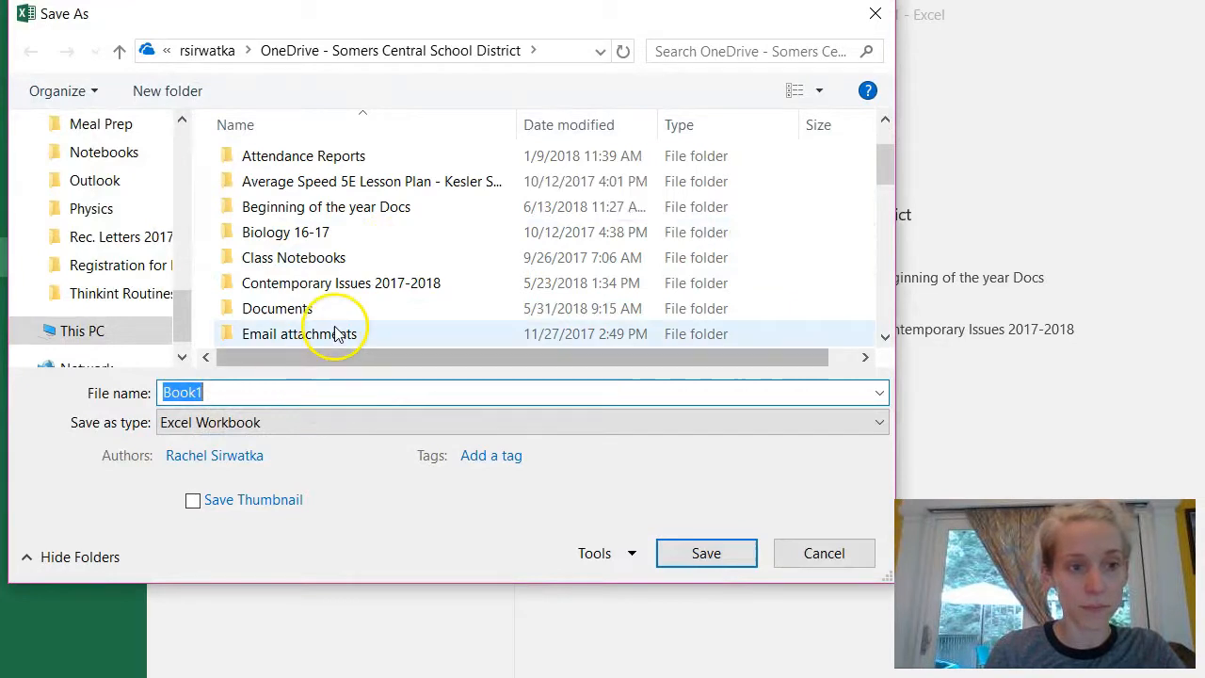
scroll(336, 330, down, 1)
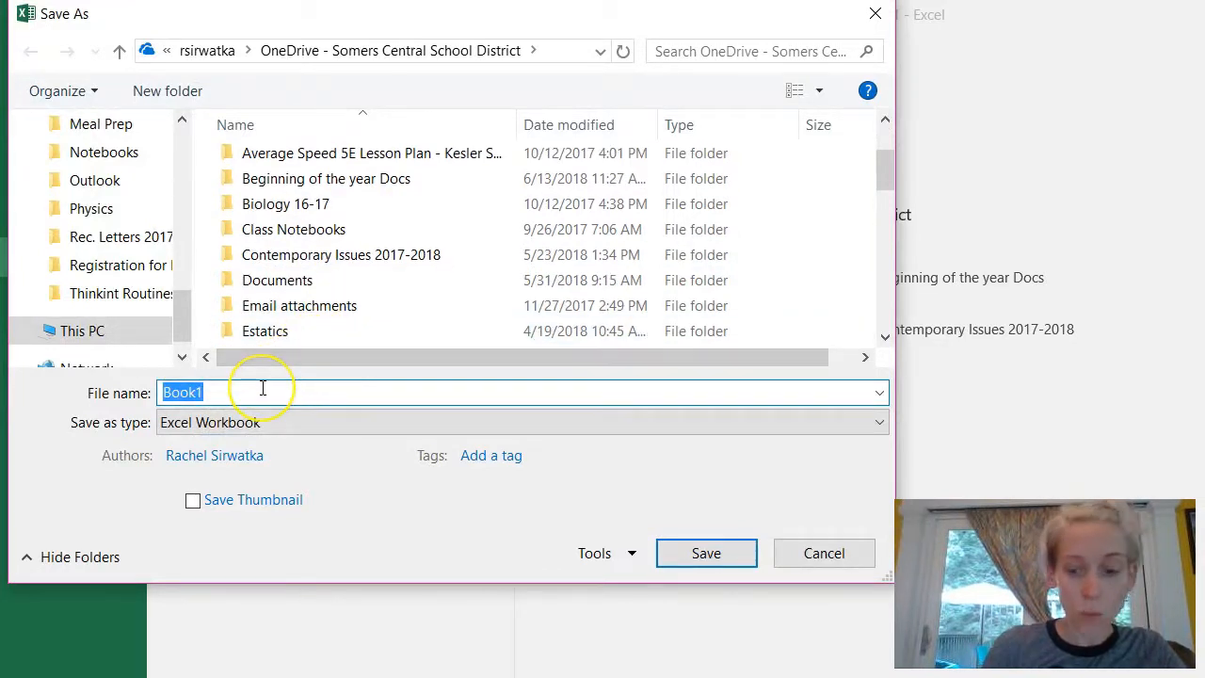
key(BackSpace)
text(Macros)
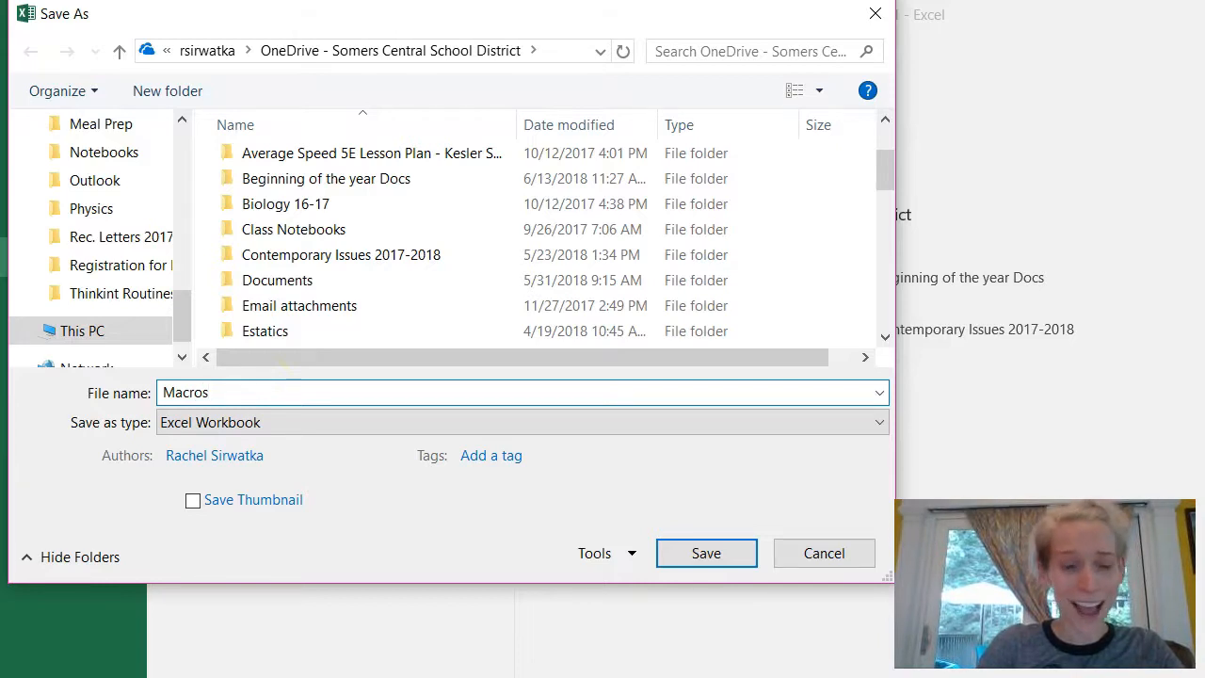
text( Excel)
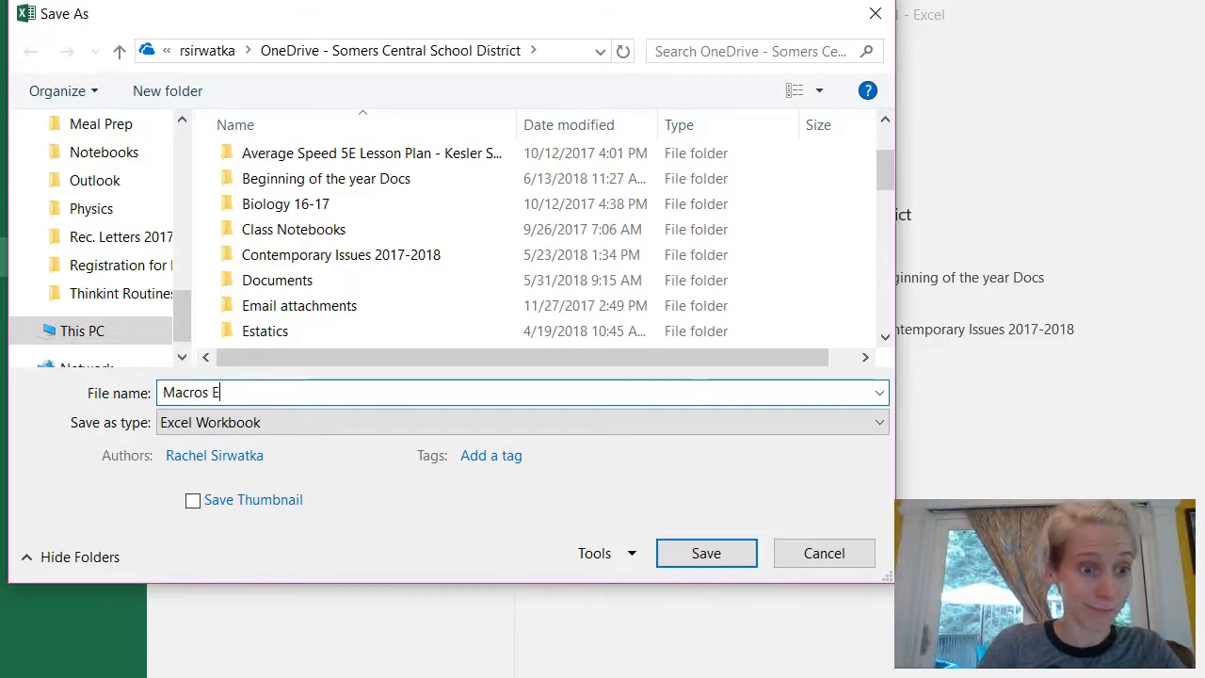
click(693, 553)
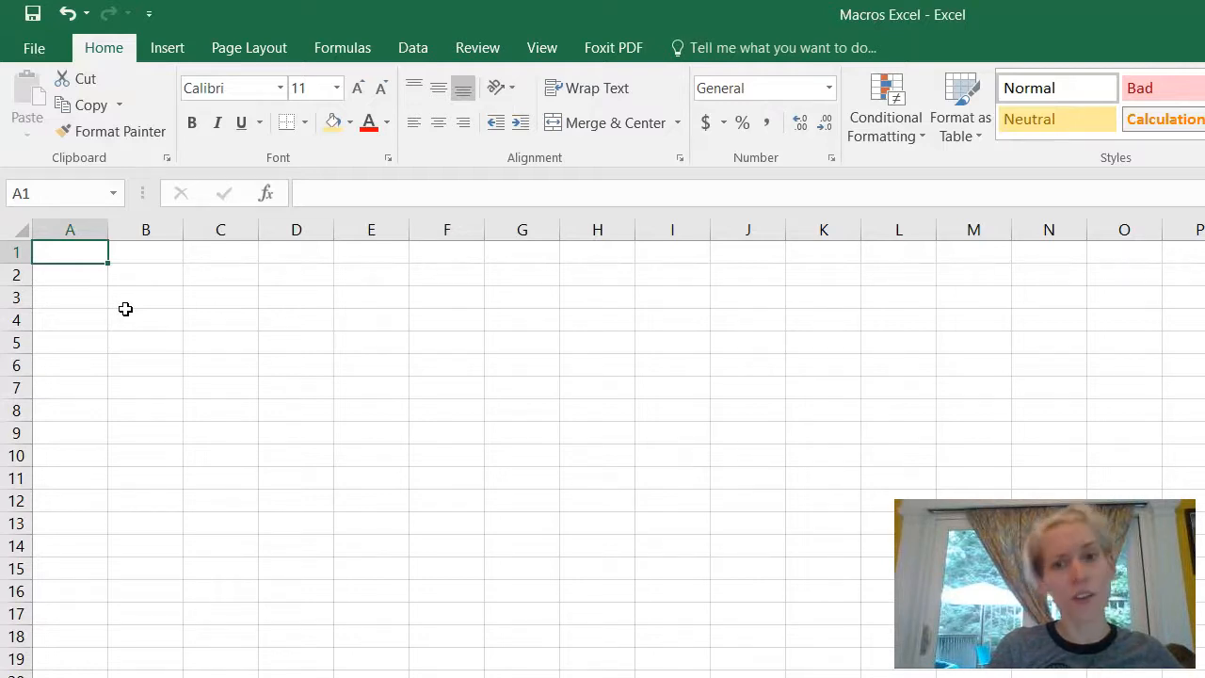
Step: Enter Breakfast in A2 and Snack 1 in A3
click(62, 282)
click(72, 278)
click(134, 261)
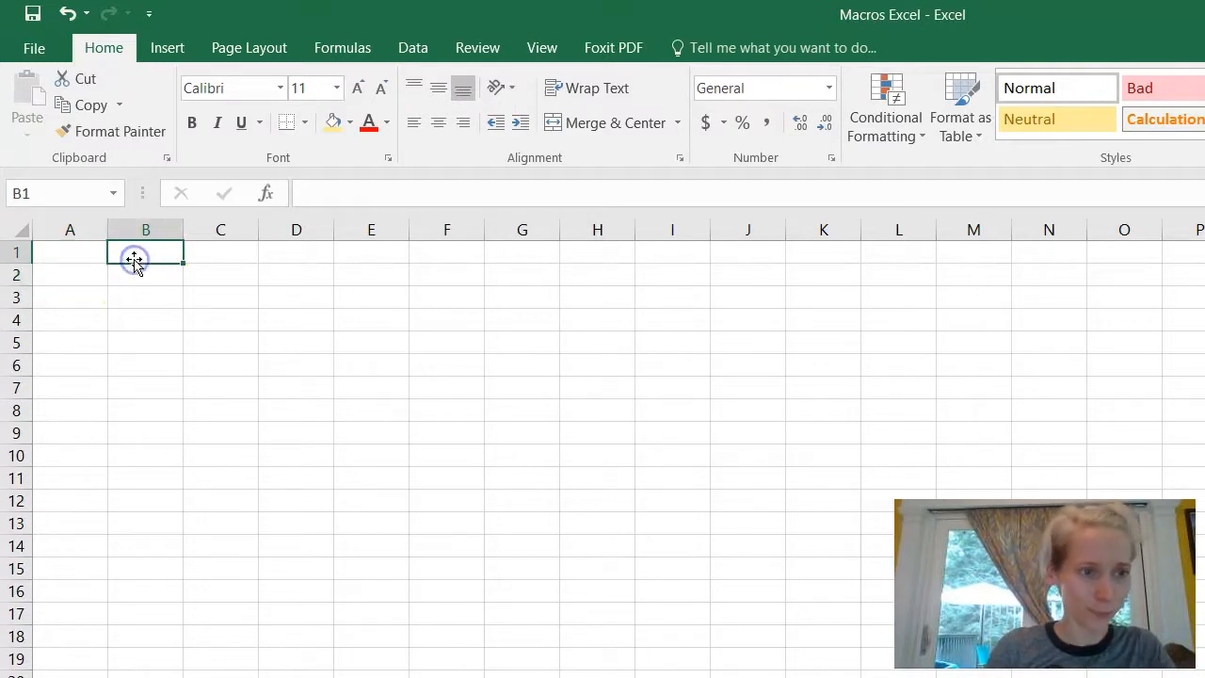
click(69, 272)
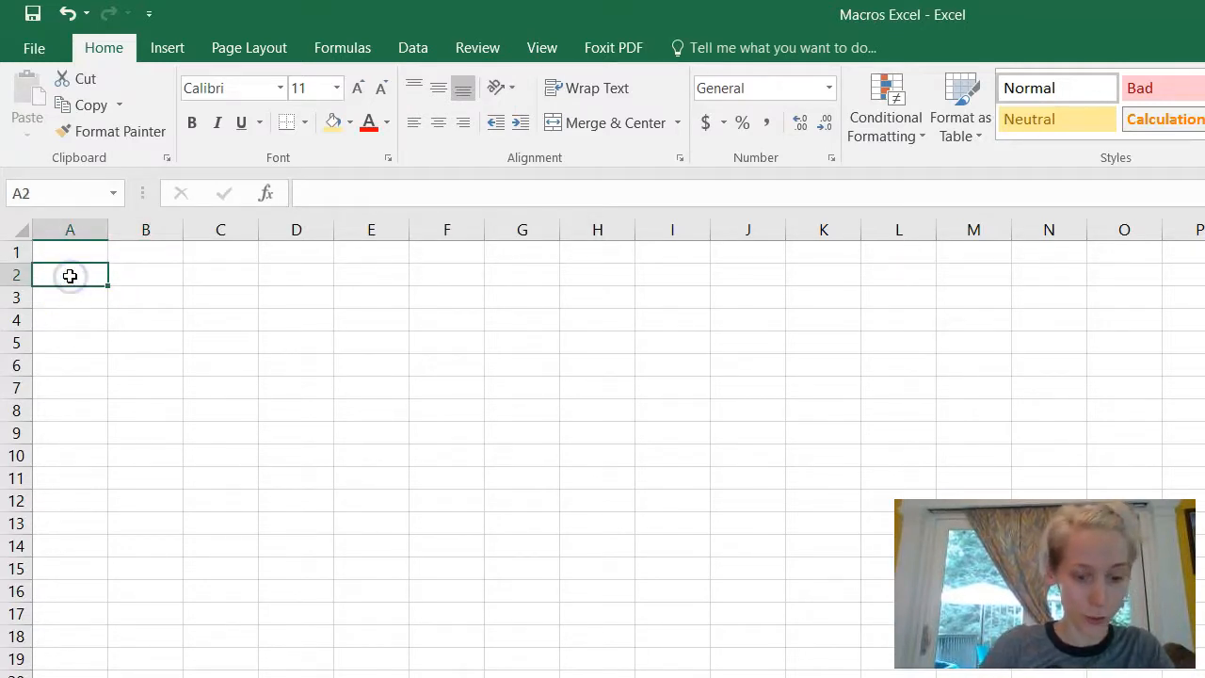
text(Breakfast)
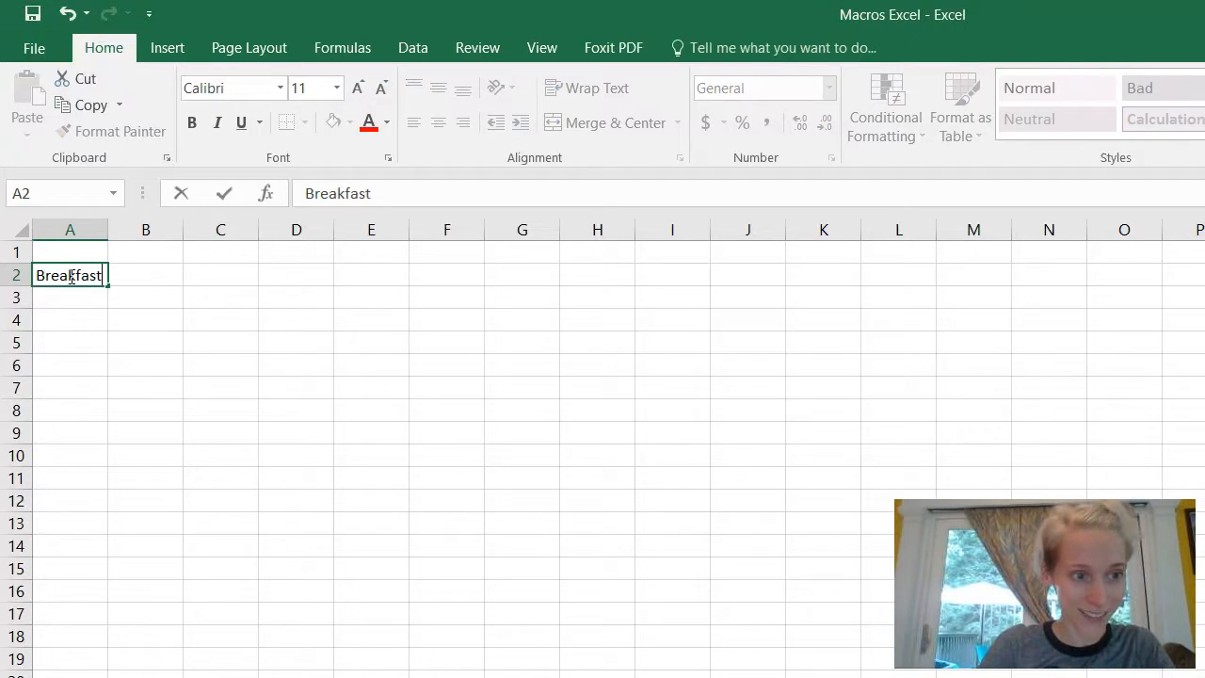
key(Return)
text(N)
key(BackSpace)
text(Snack 1)
key(Return)
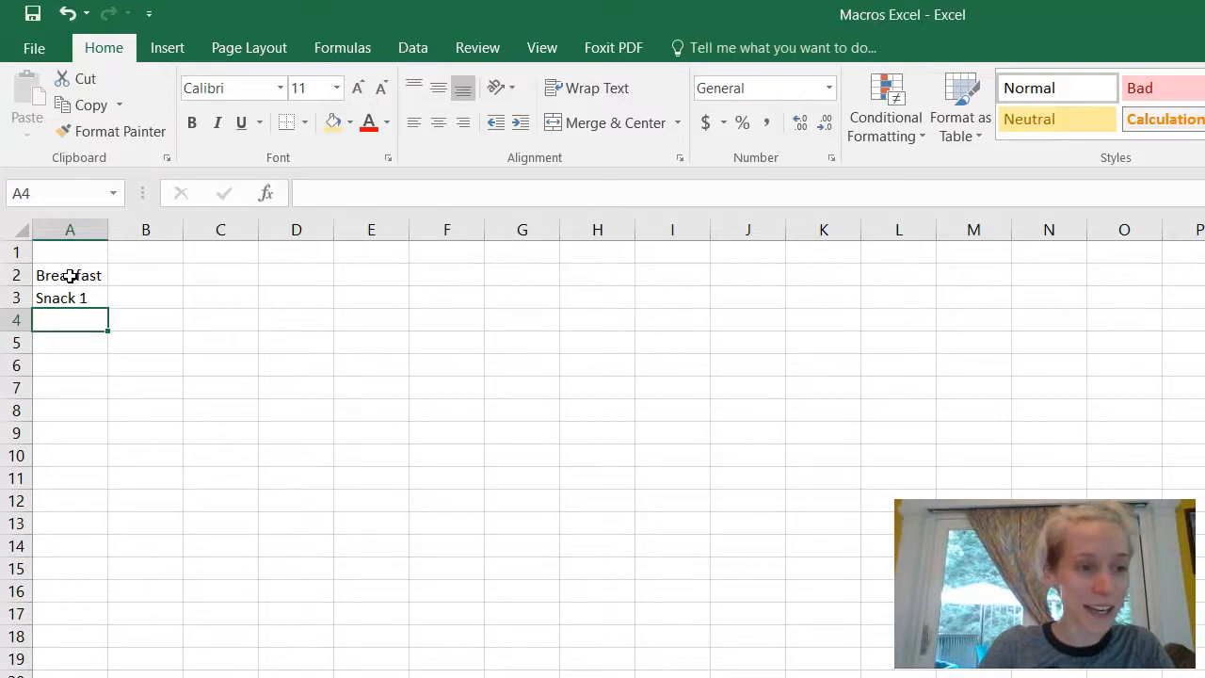
Step: Enter Lunch, Snack 2, Dinner and Snack 3 in A4 through A7
text(Lunch)
key(Return)
text(Snack 2)
key(Return)
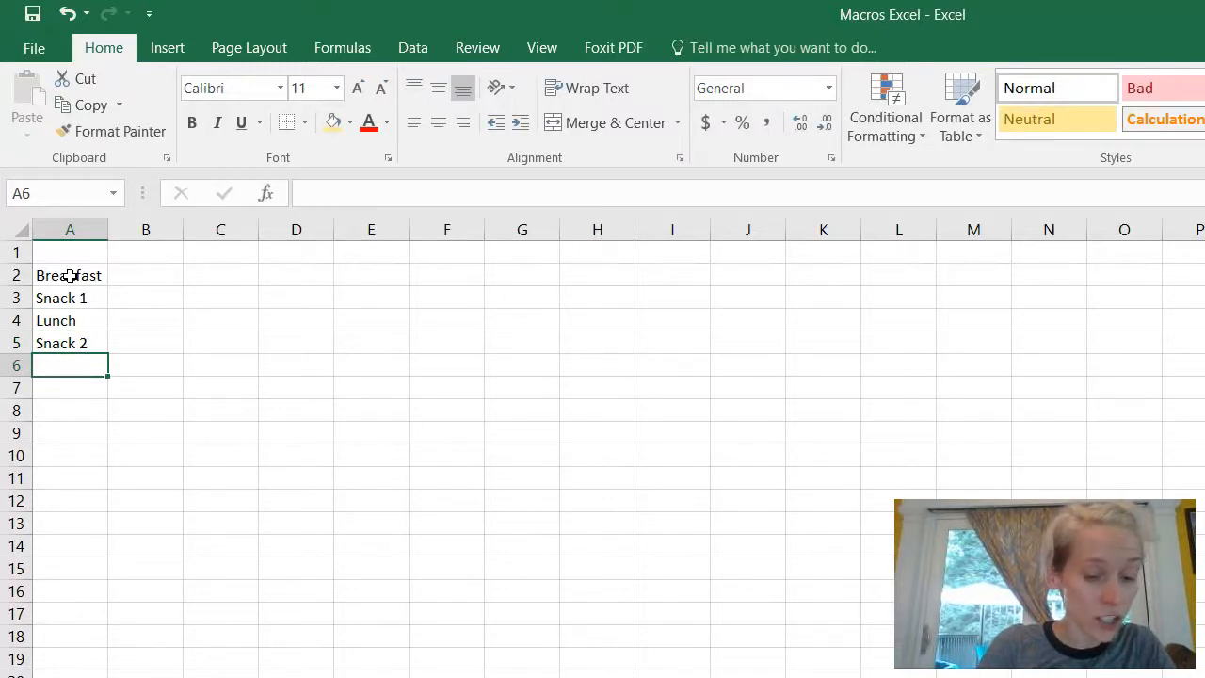
text(Dinner)
key(Return)
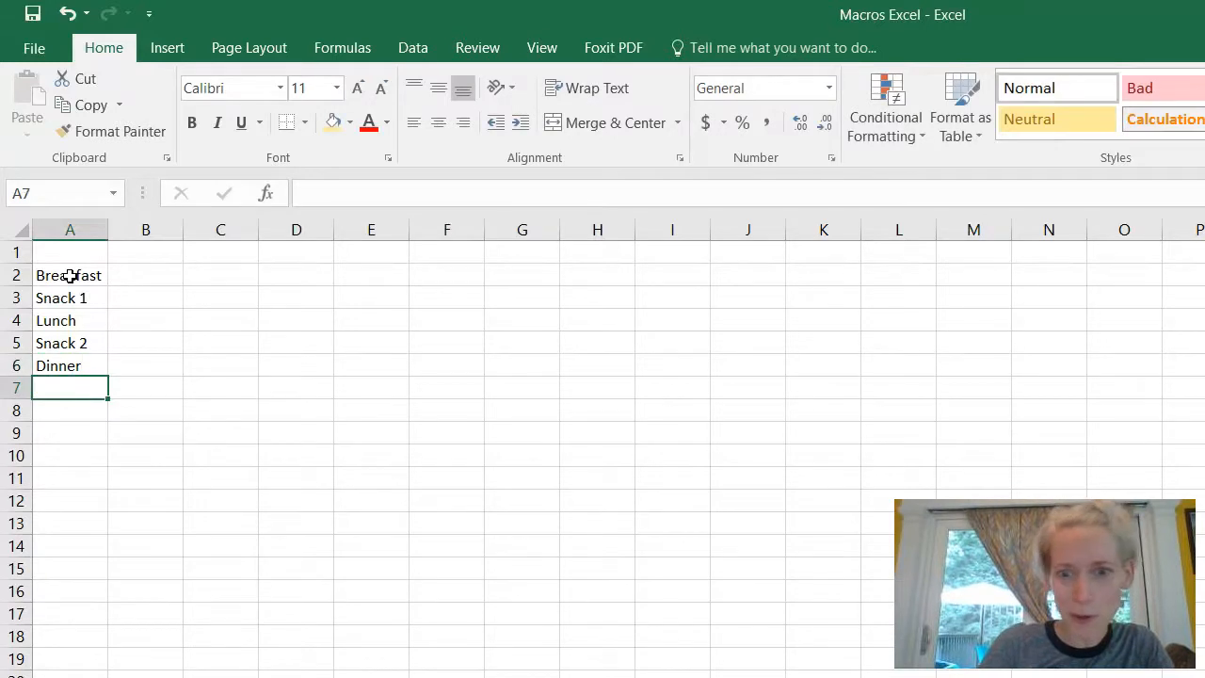
text(Snack 3)
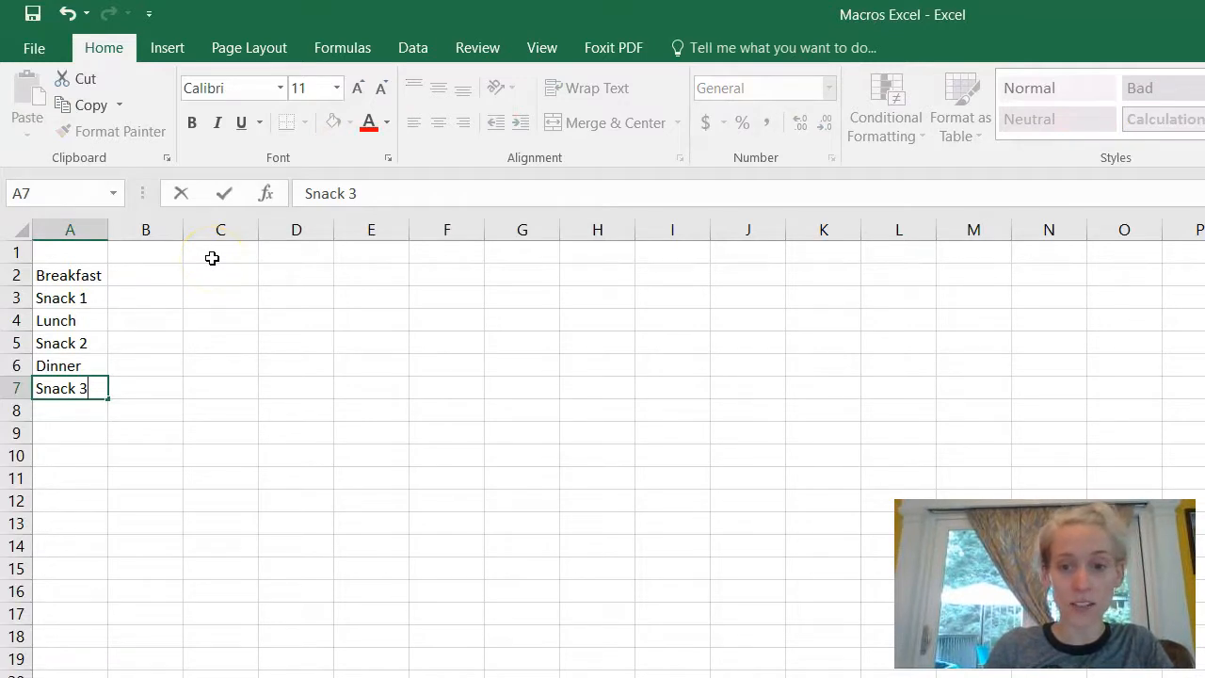
click(165, 254)
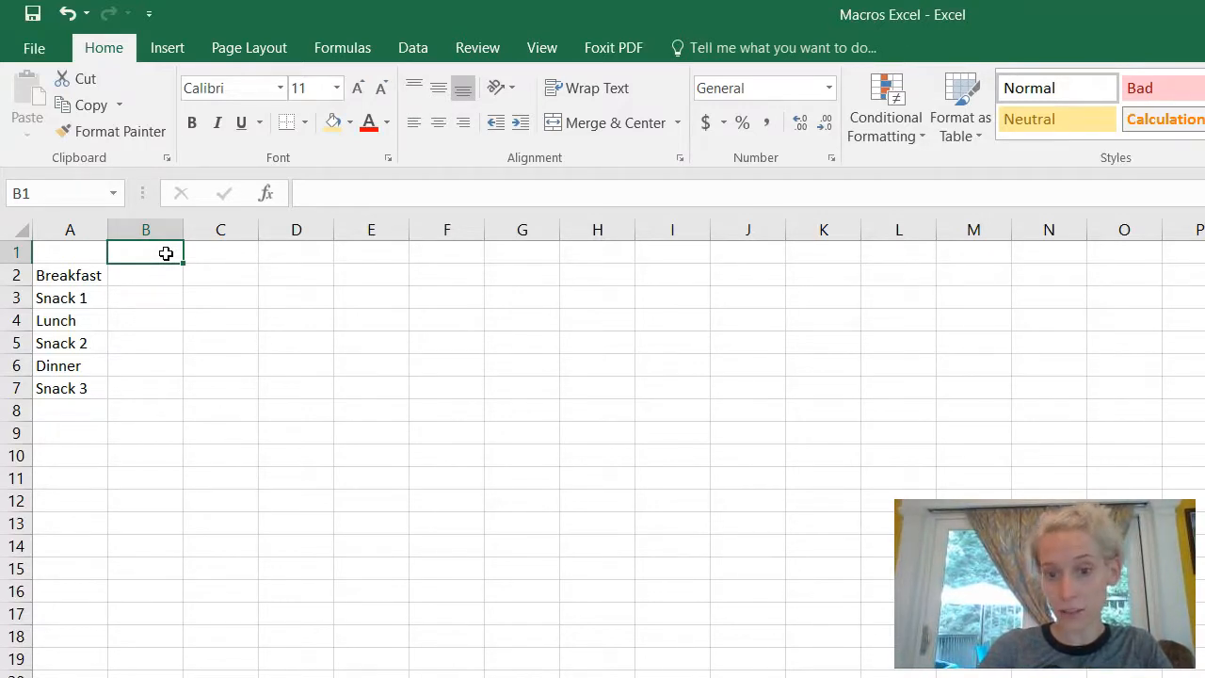
Step: Add the headers 'Meal Description' in B1 and 'Carbs-Bready/starchy' in C1
text(M)
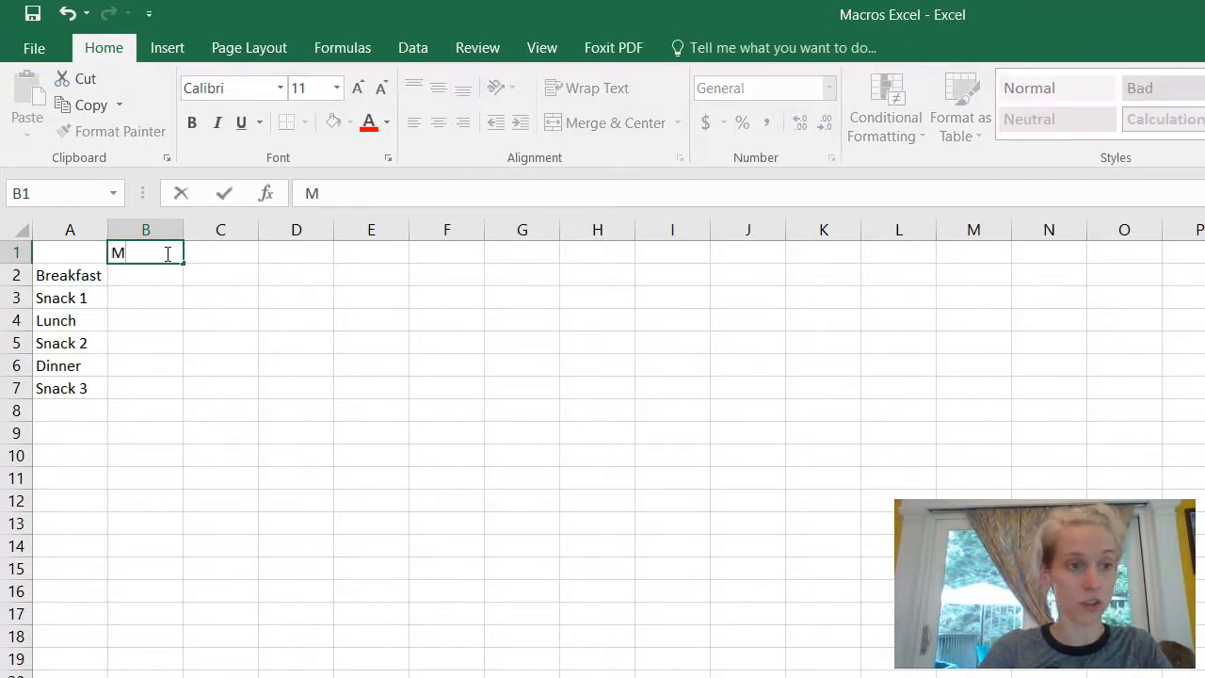
text(eal Description)
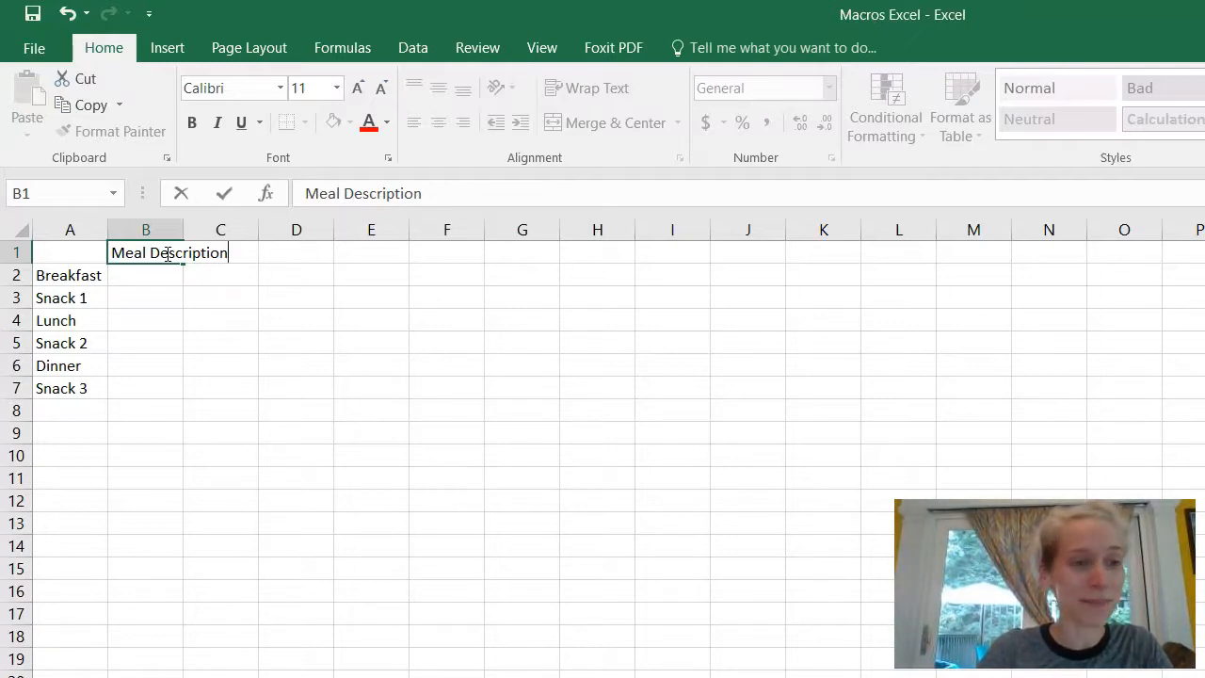
key(Return)
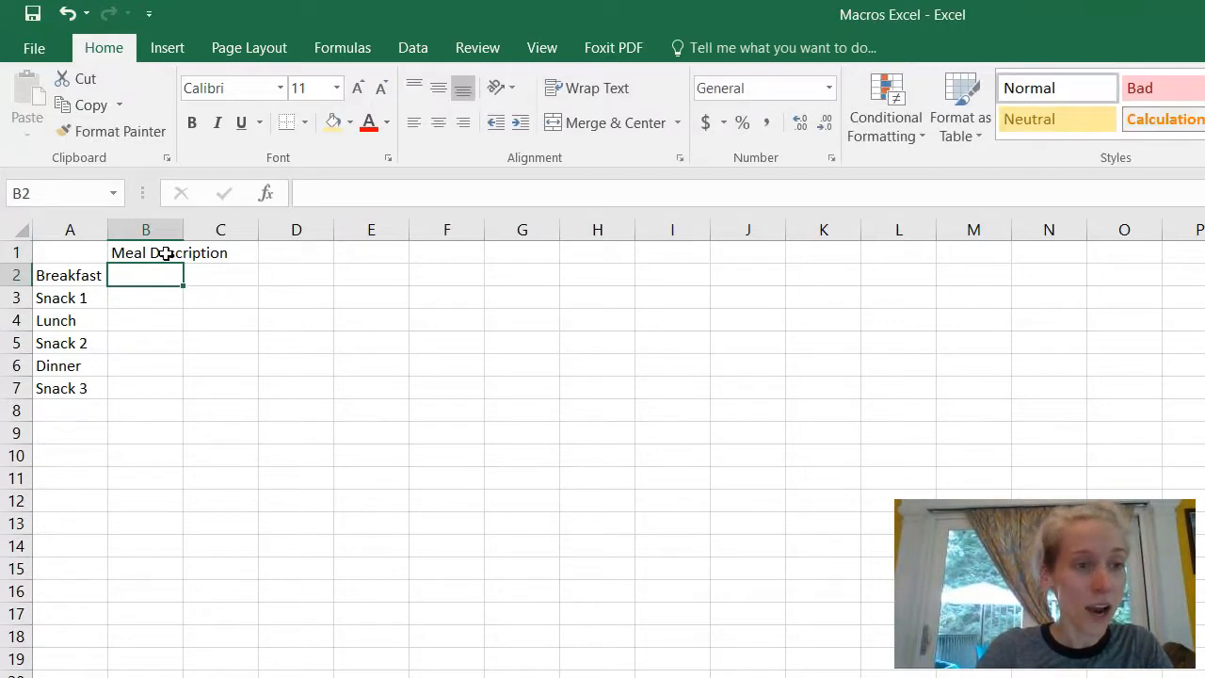
click(246, 250)
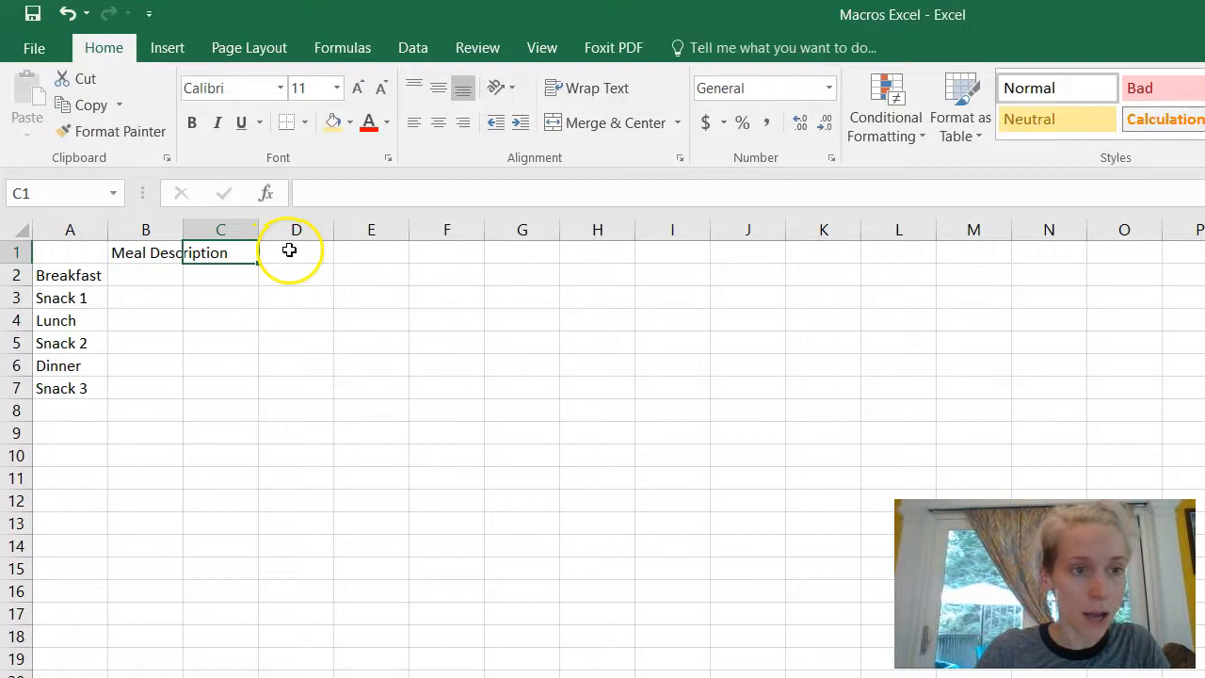
click(290, 255)
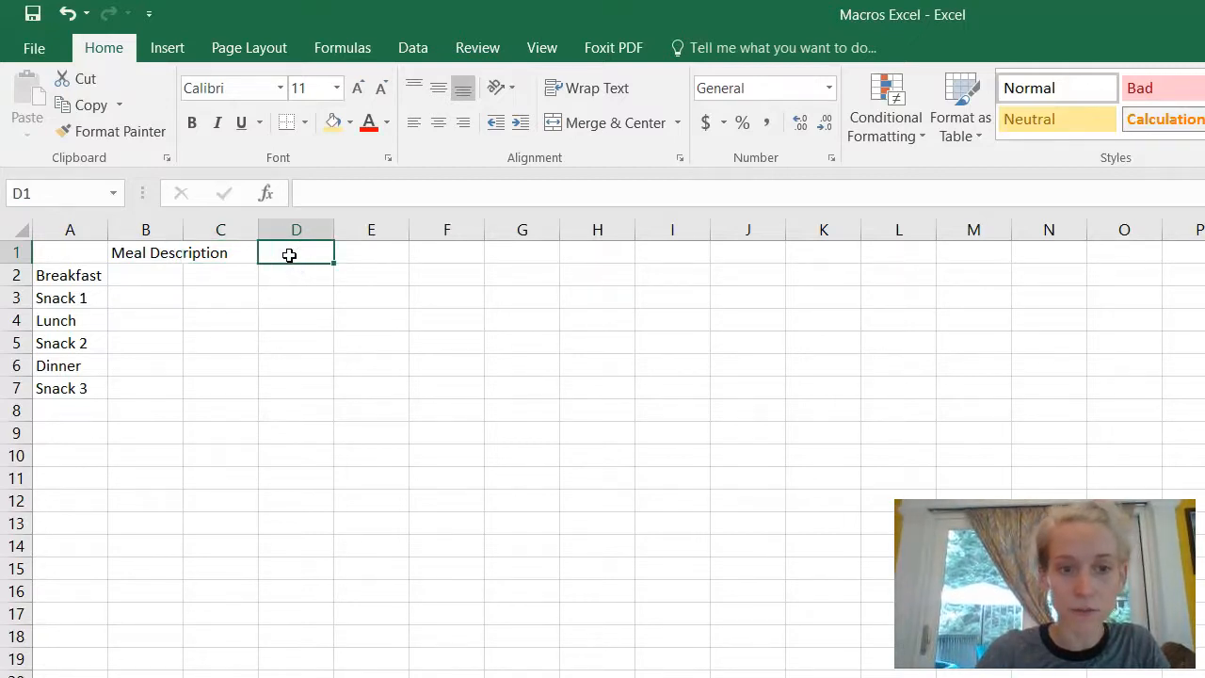
click(247, 255)
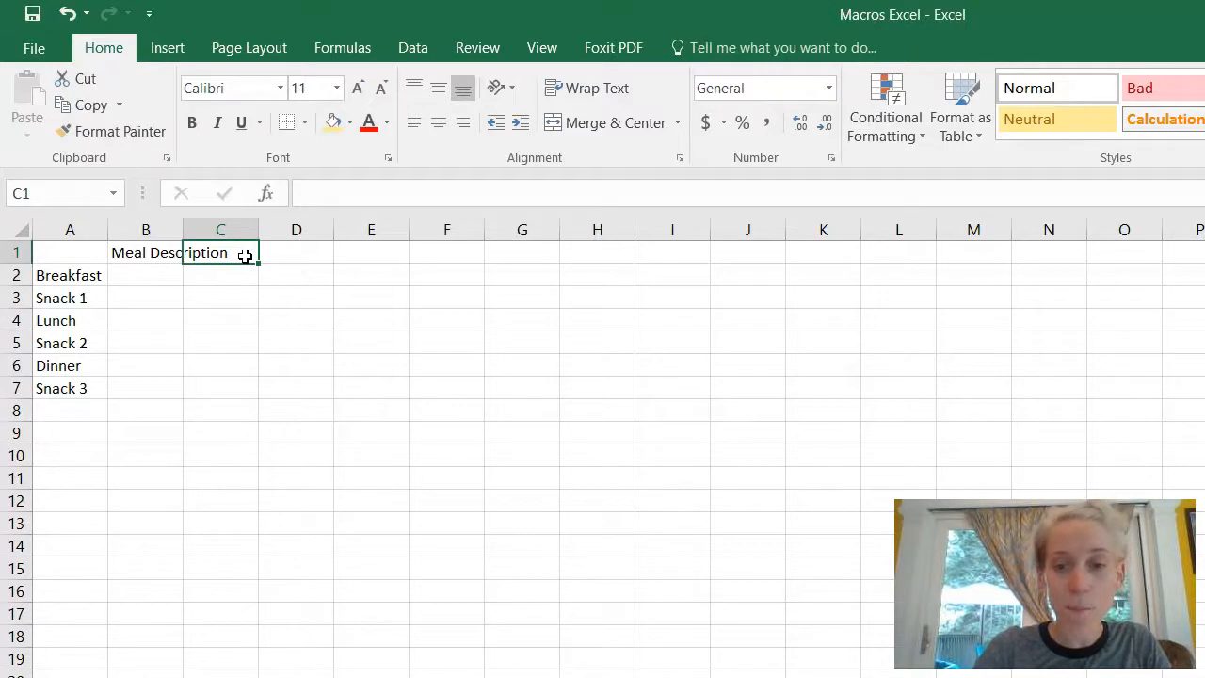
text(C)
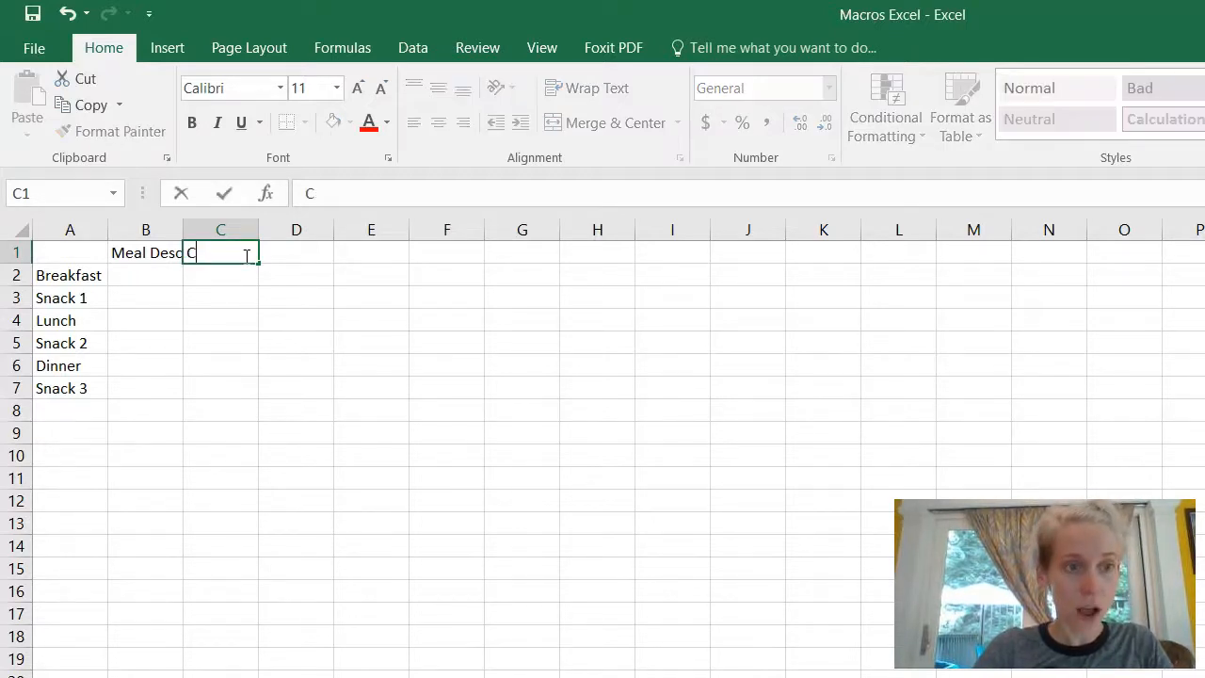
text(arbs-Bready/starchy)
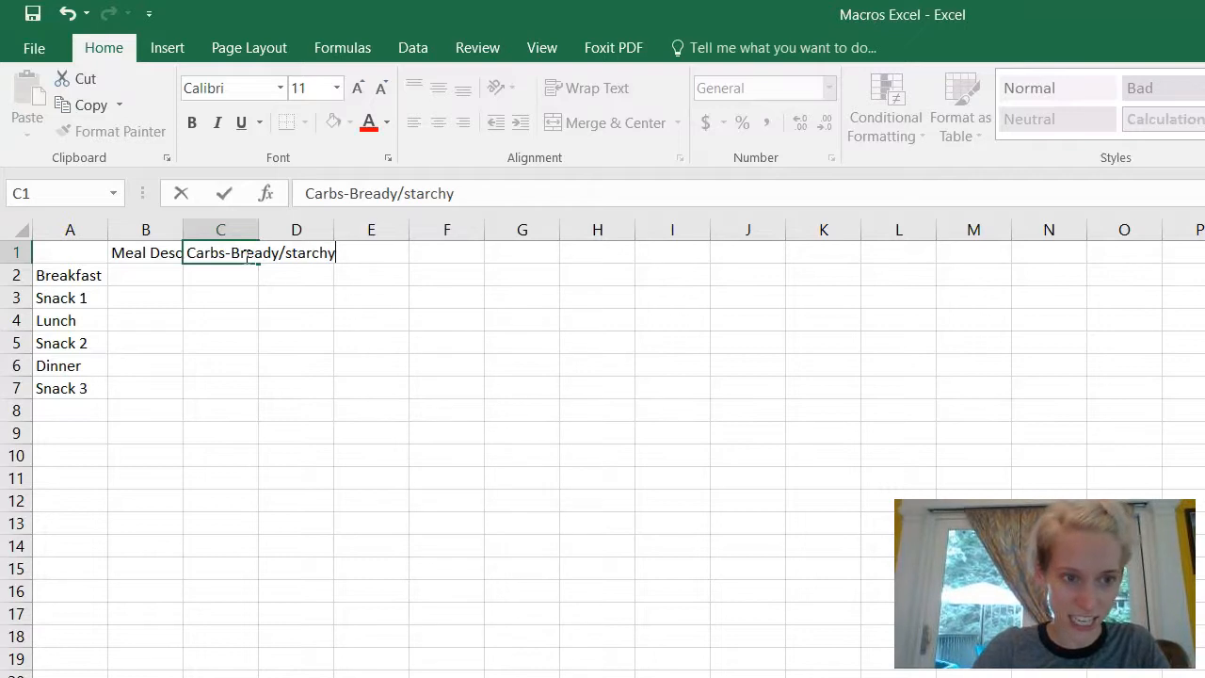
key(Return)
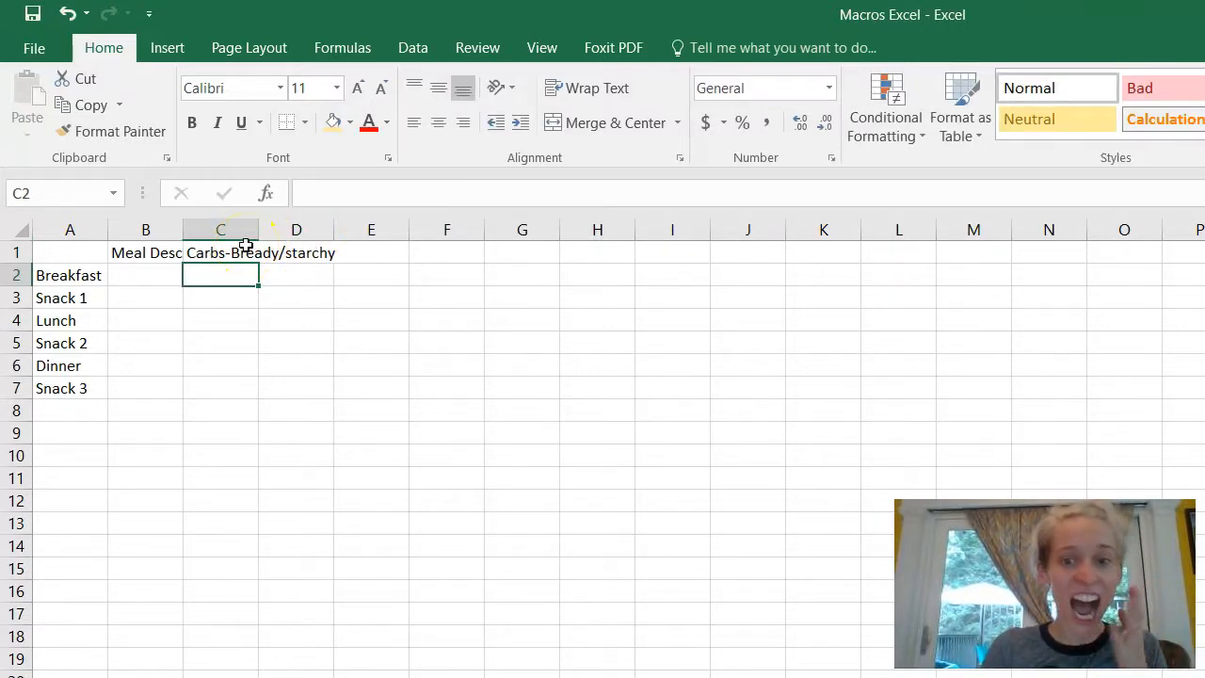
click(147, 256)
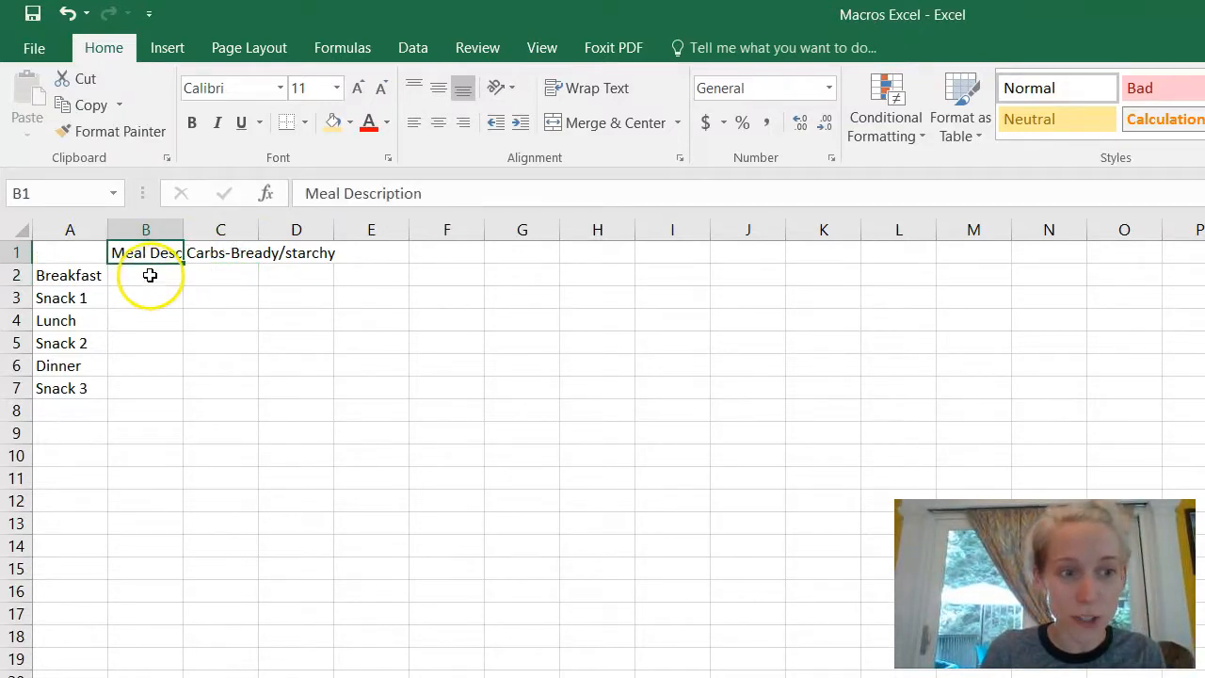
click(217, 256)
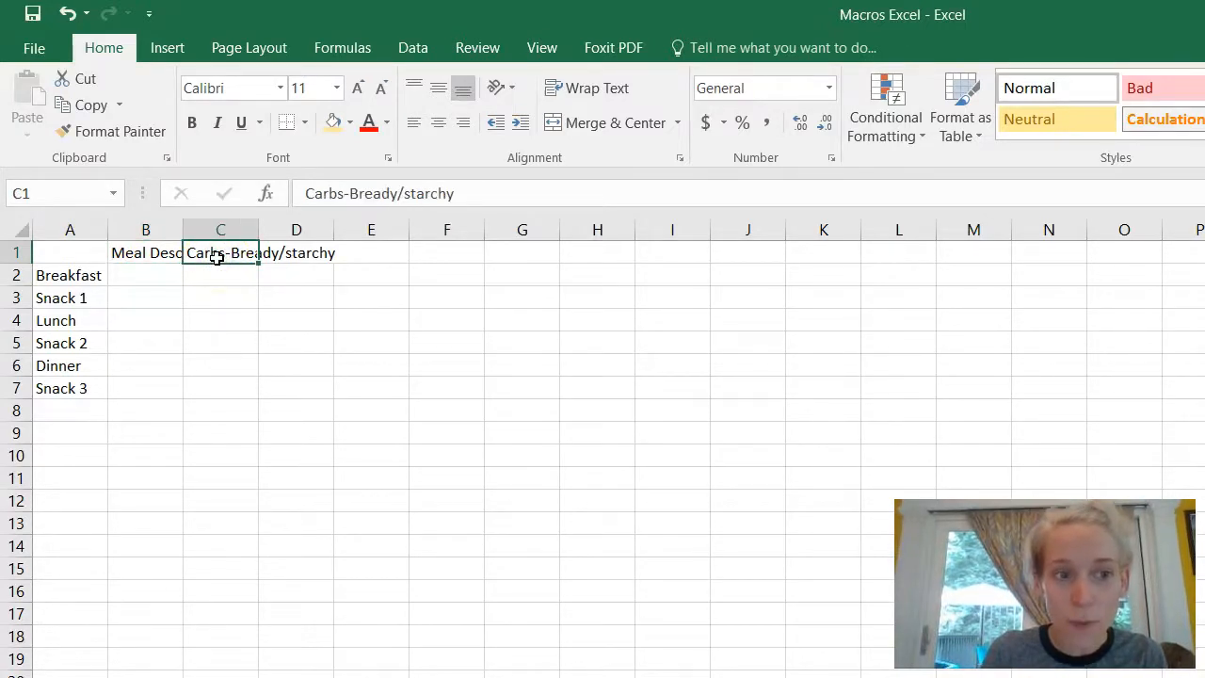
Step: Type the headers Fruit, Veggies and Healthy fats into D1, E1 and F1
click(314, 253)
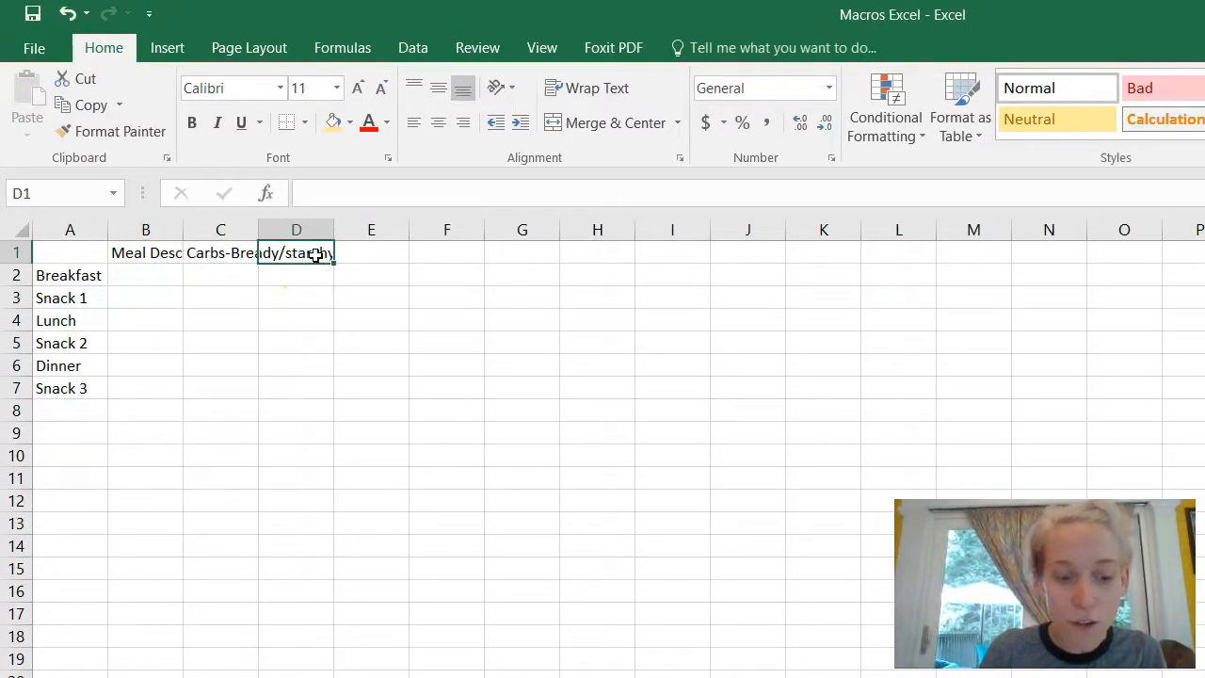
text(Fruit)
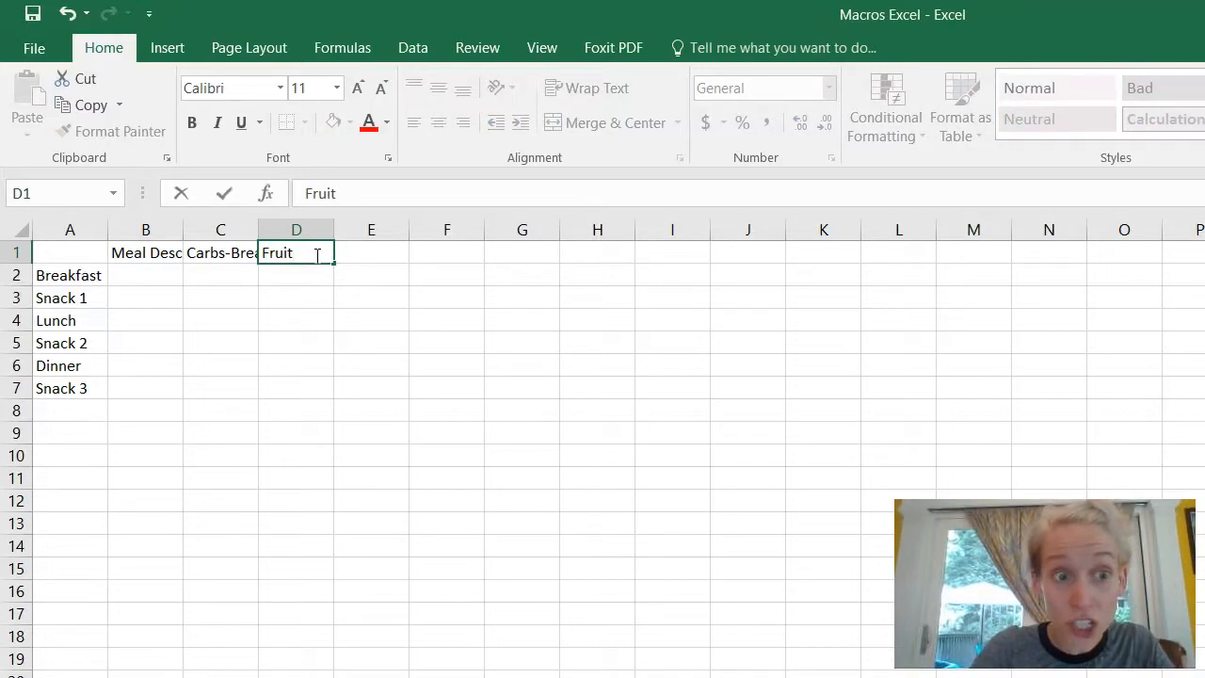
key(Tab)
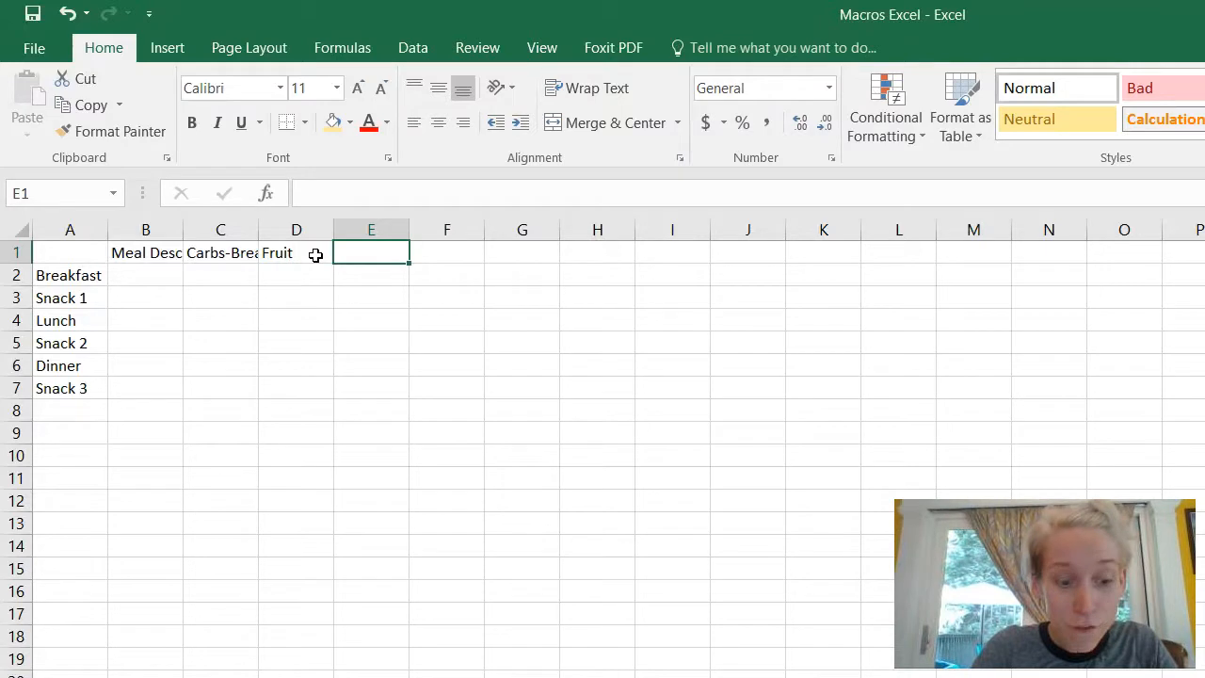
text(Veggies)
key(Tab)
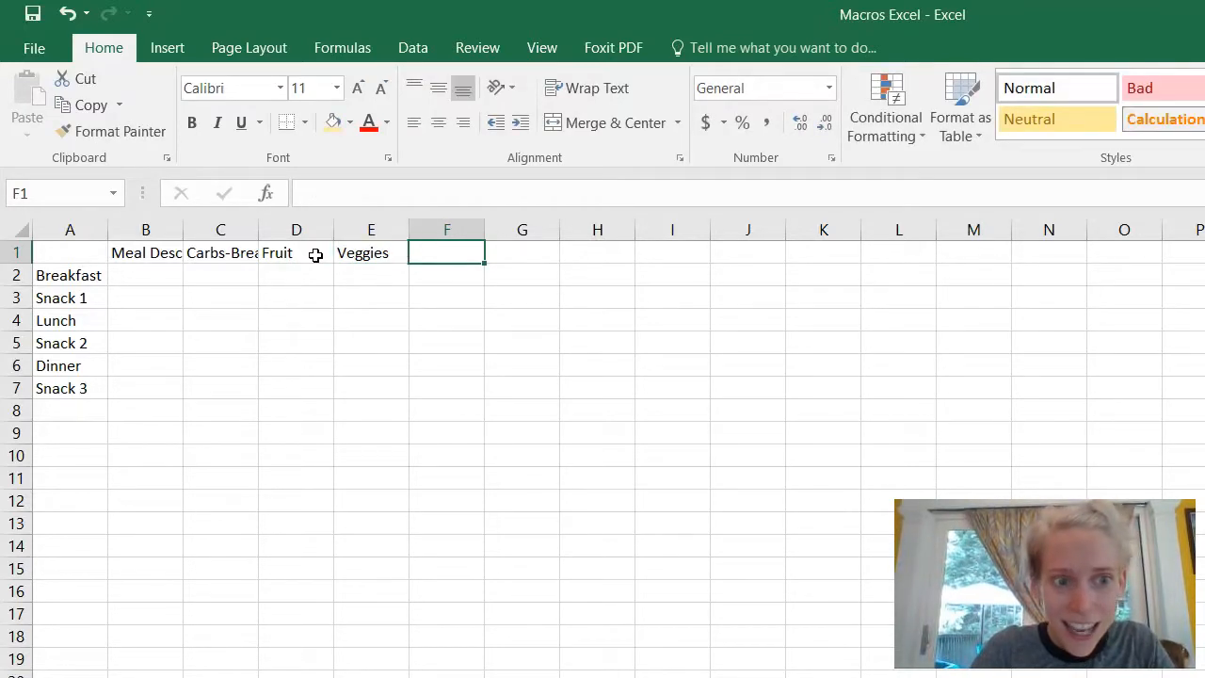
text(Healthyfa)
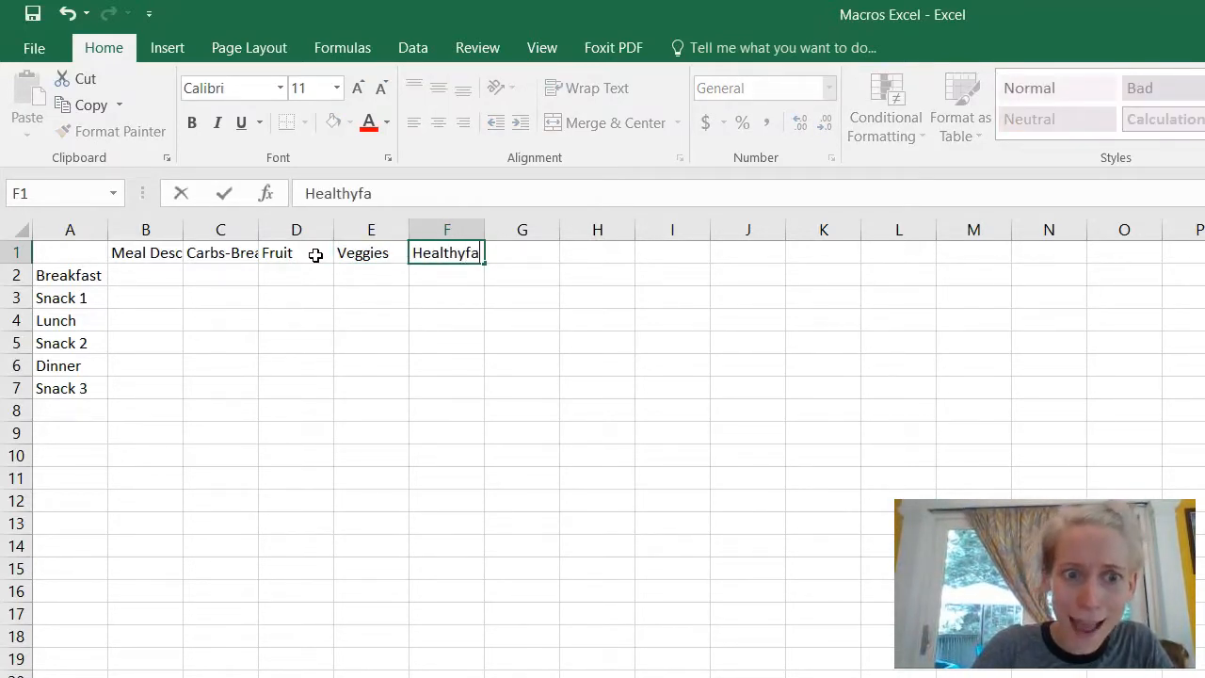
key(BackSpace)
key(BackSpace)
text(fats)
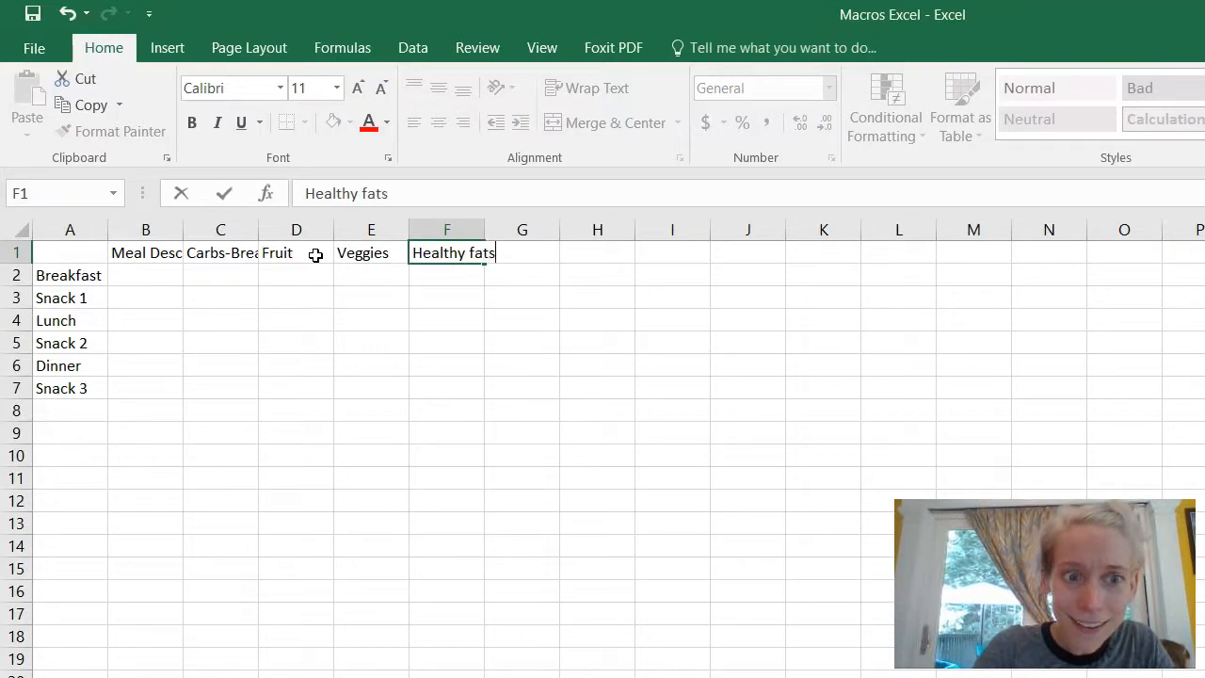
key(Return)
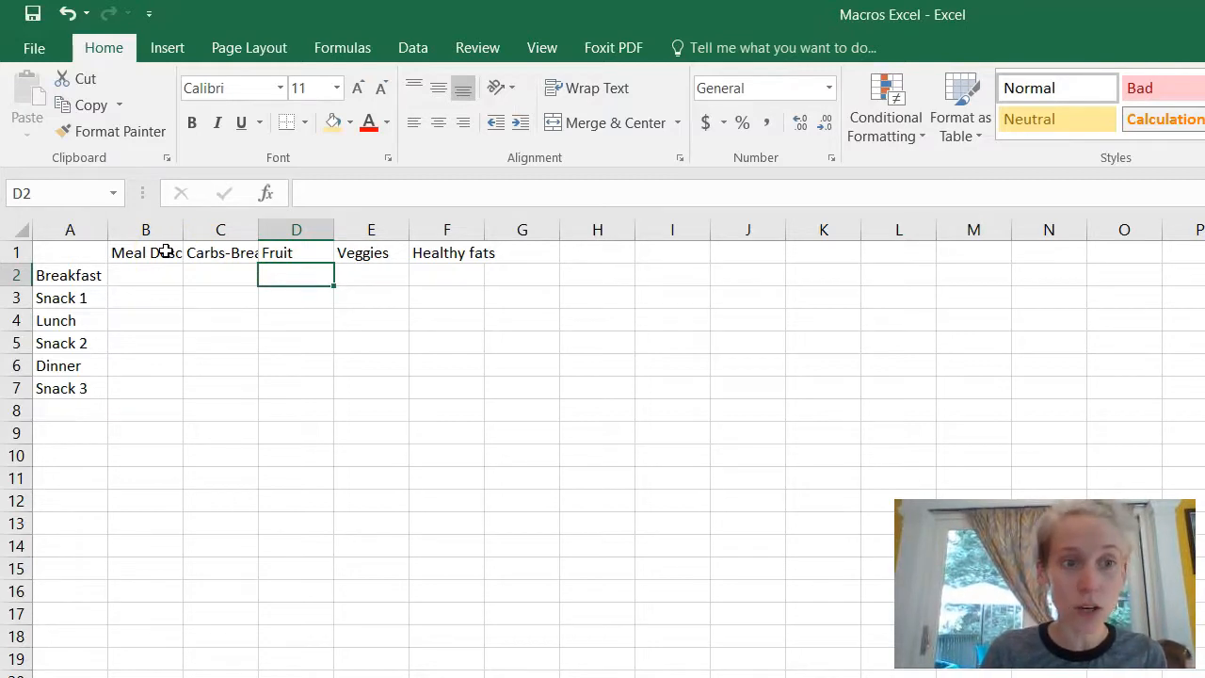
Step: Set the column width of B1:F1 to 25 using Format > Column Width
drag(166, 252, 424, 252)
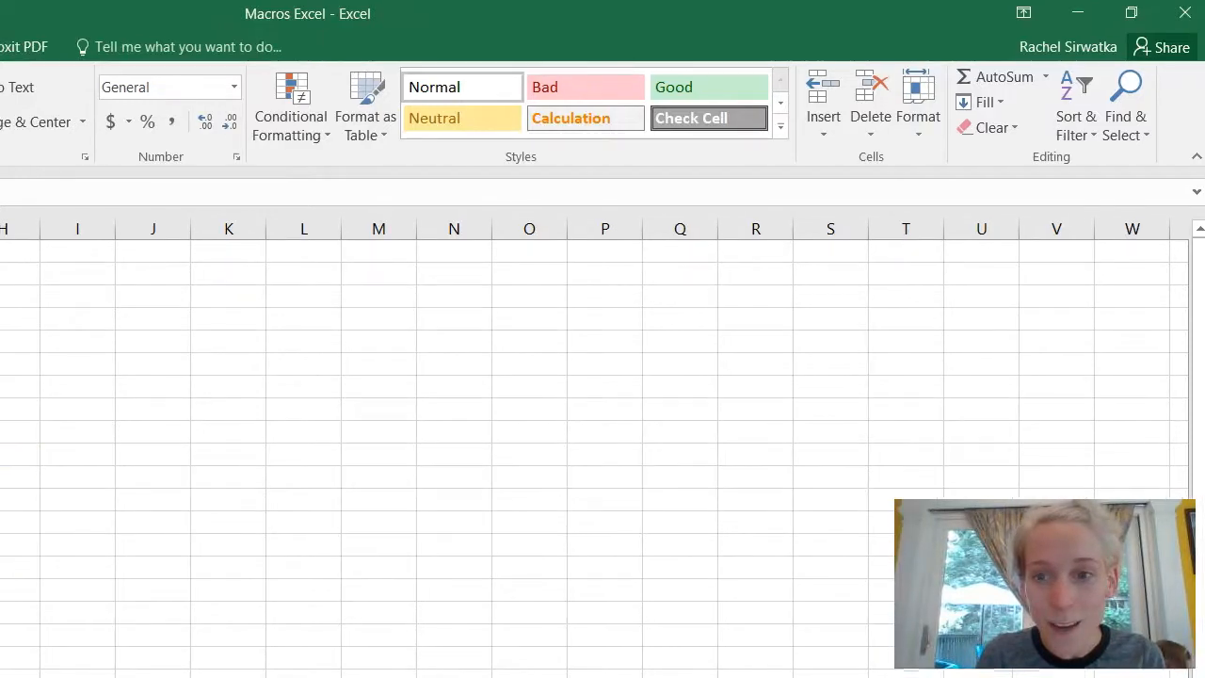
click(919, 135)
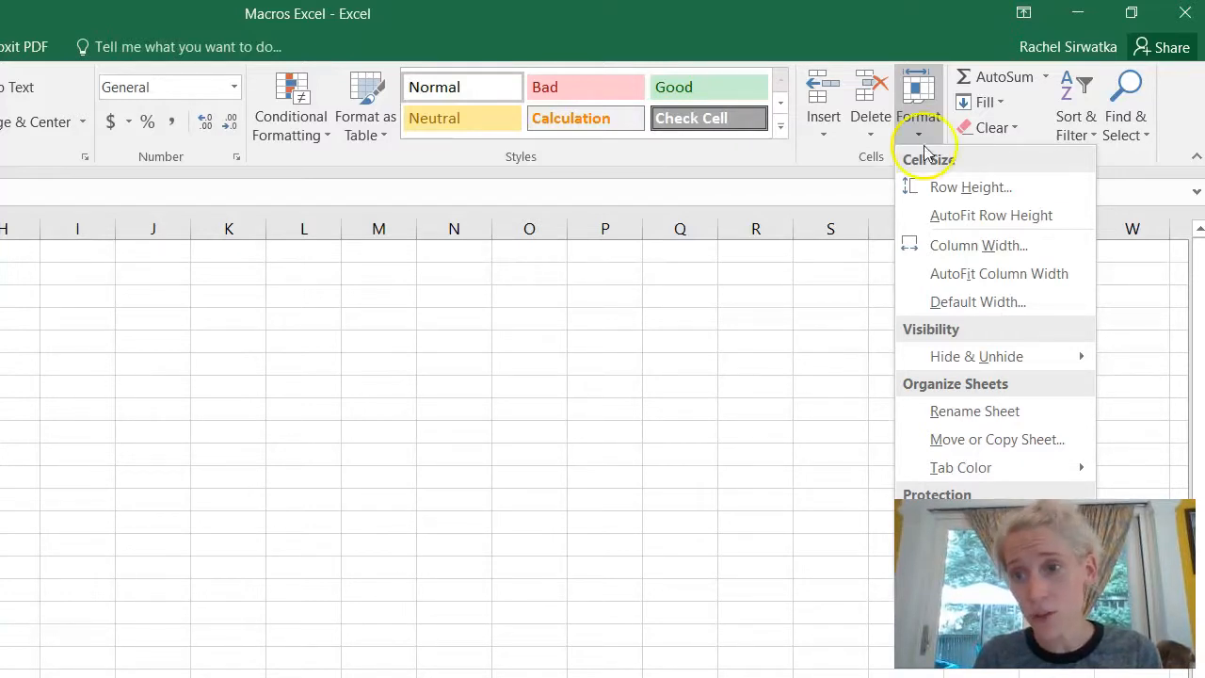
click(937, 246)
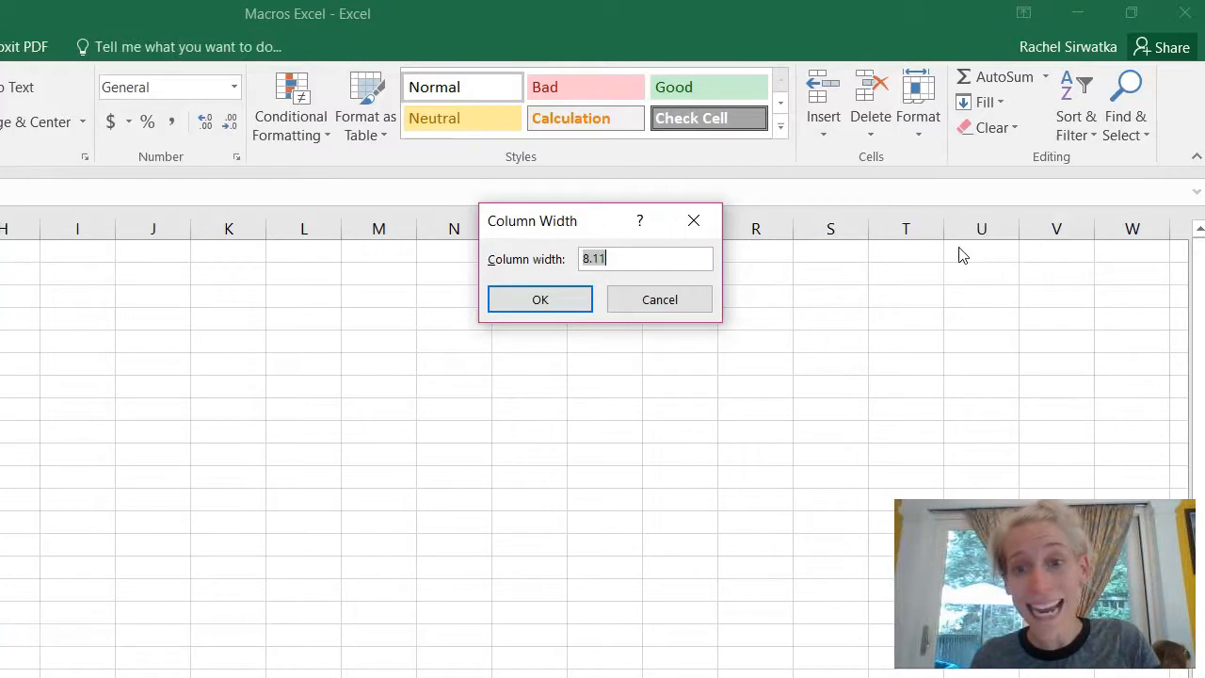
text(25)
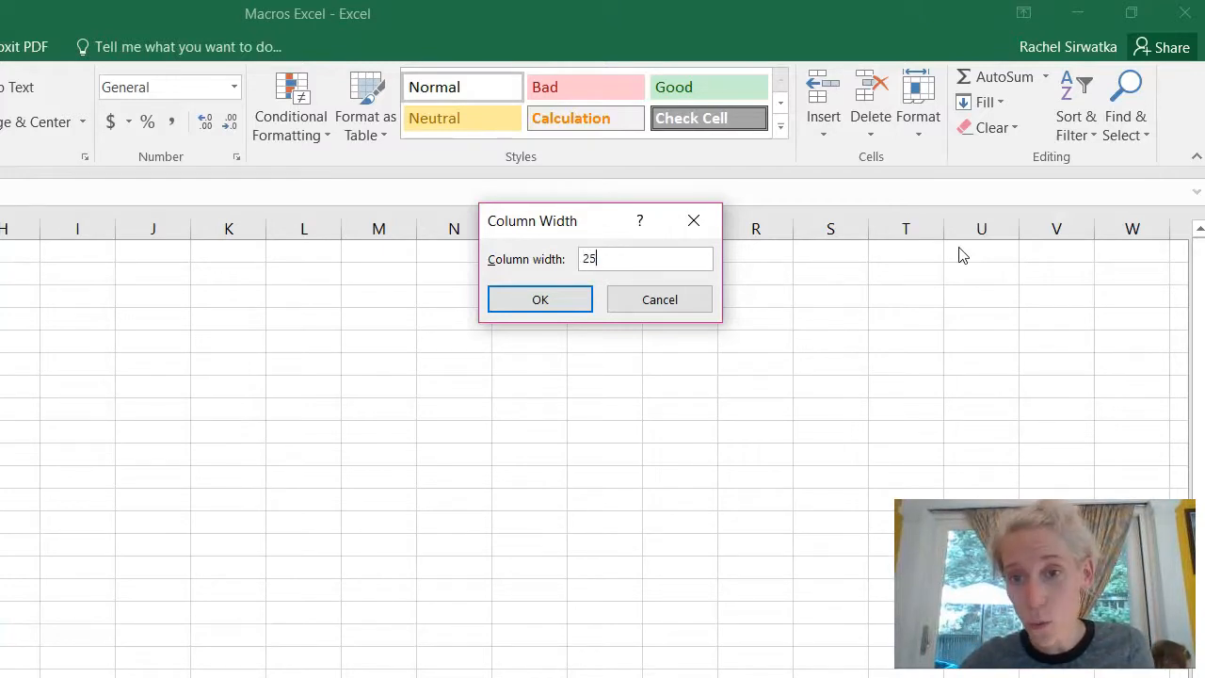
key(Return)
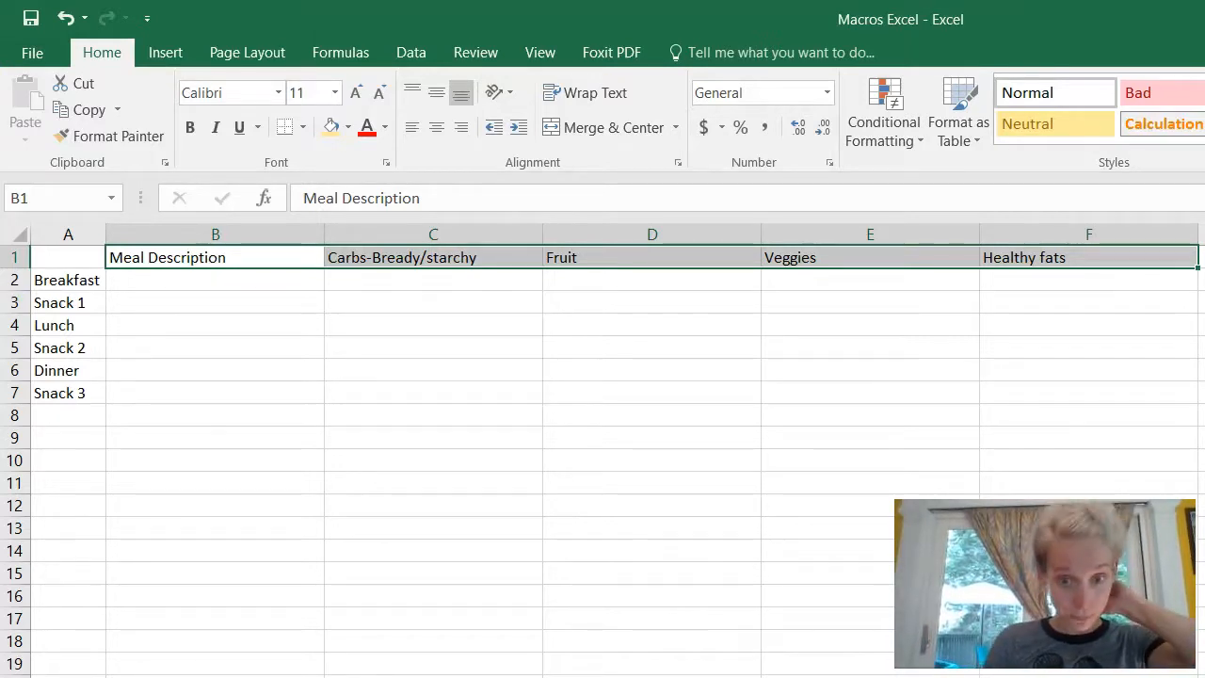
Step: Type '1 egg 3 egg white, on toast with kale' into cell B2
click(183, 281)
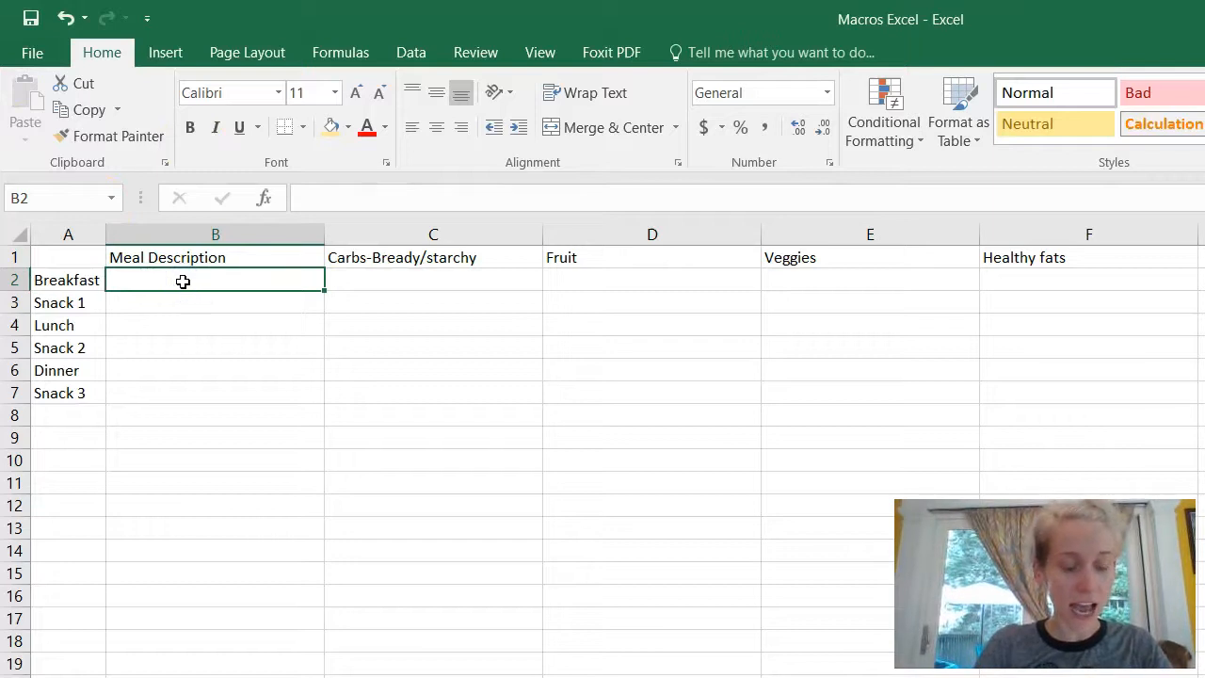
text(1 eg)
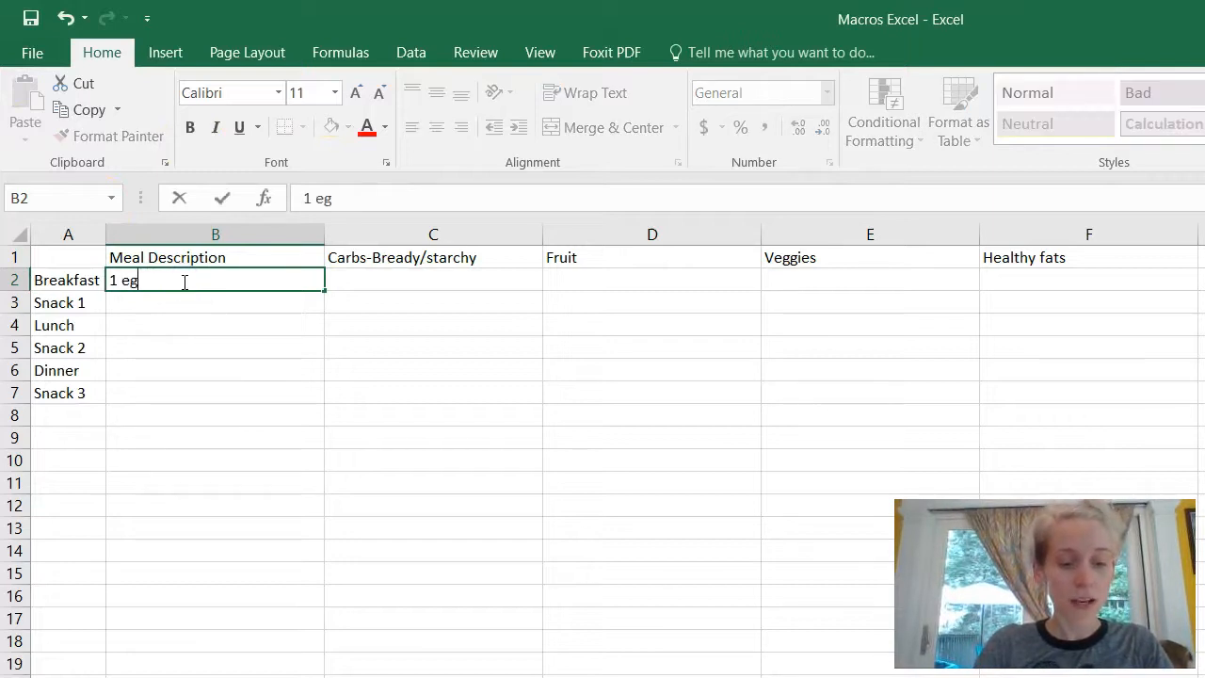
text(g 3 egg w)
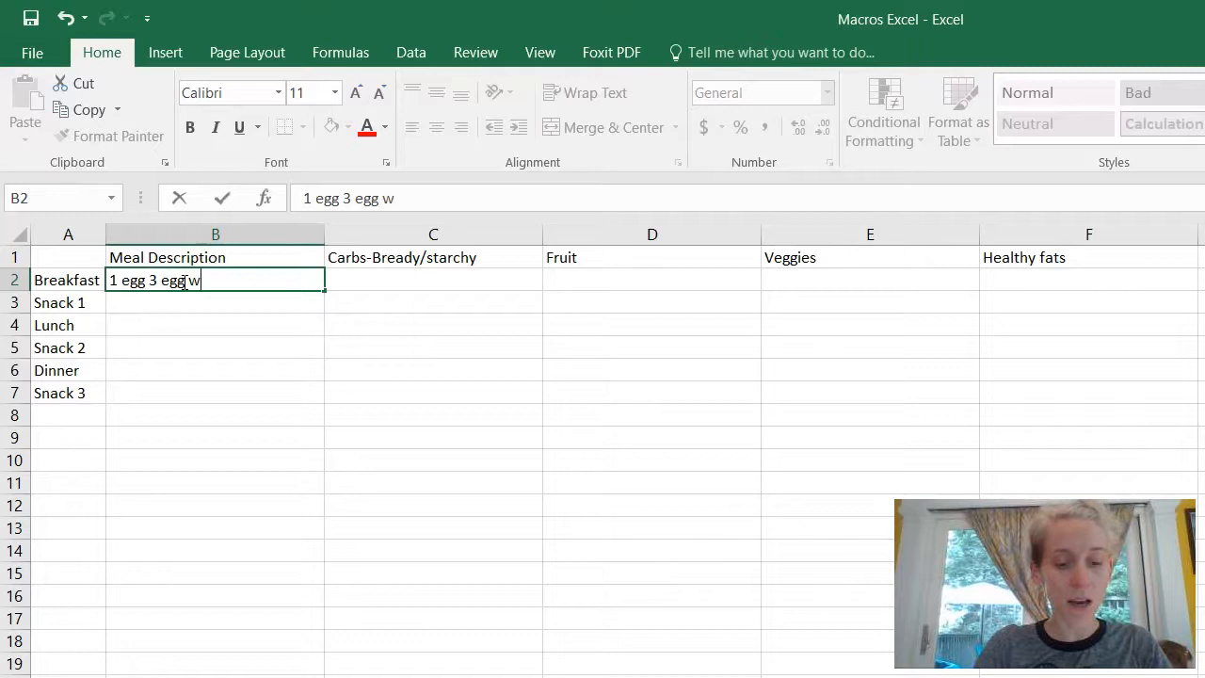
text(hite, on toast )
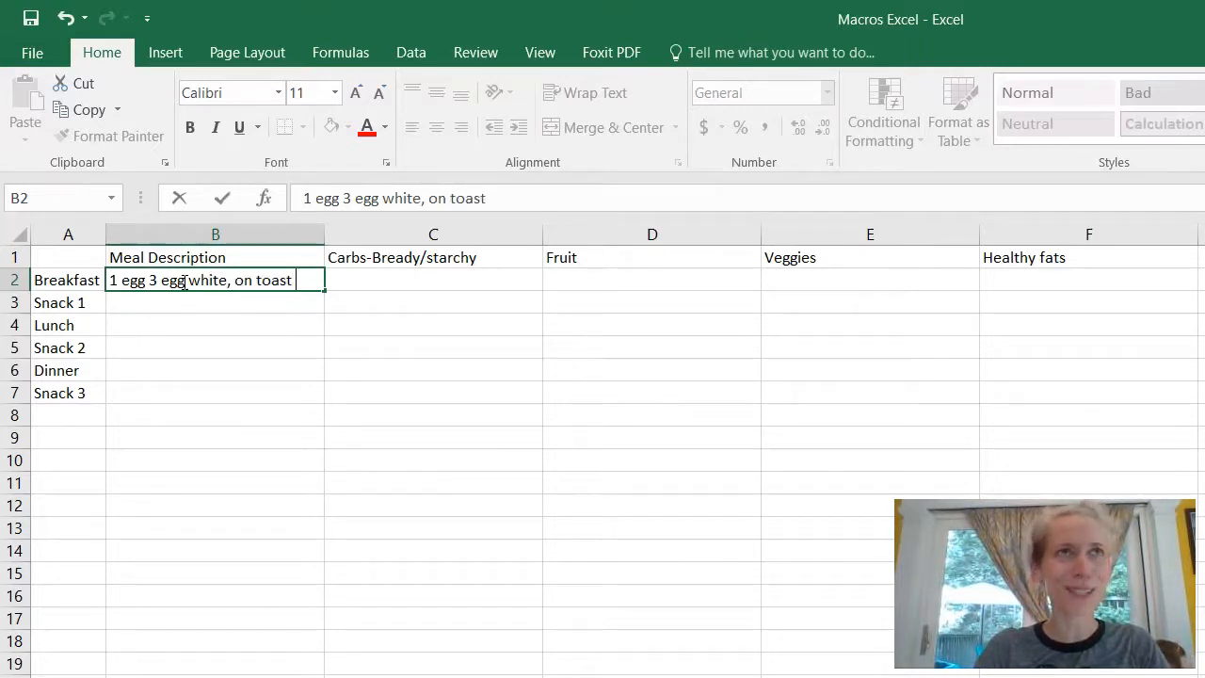
text(with kale)
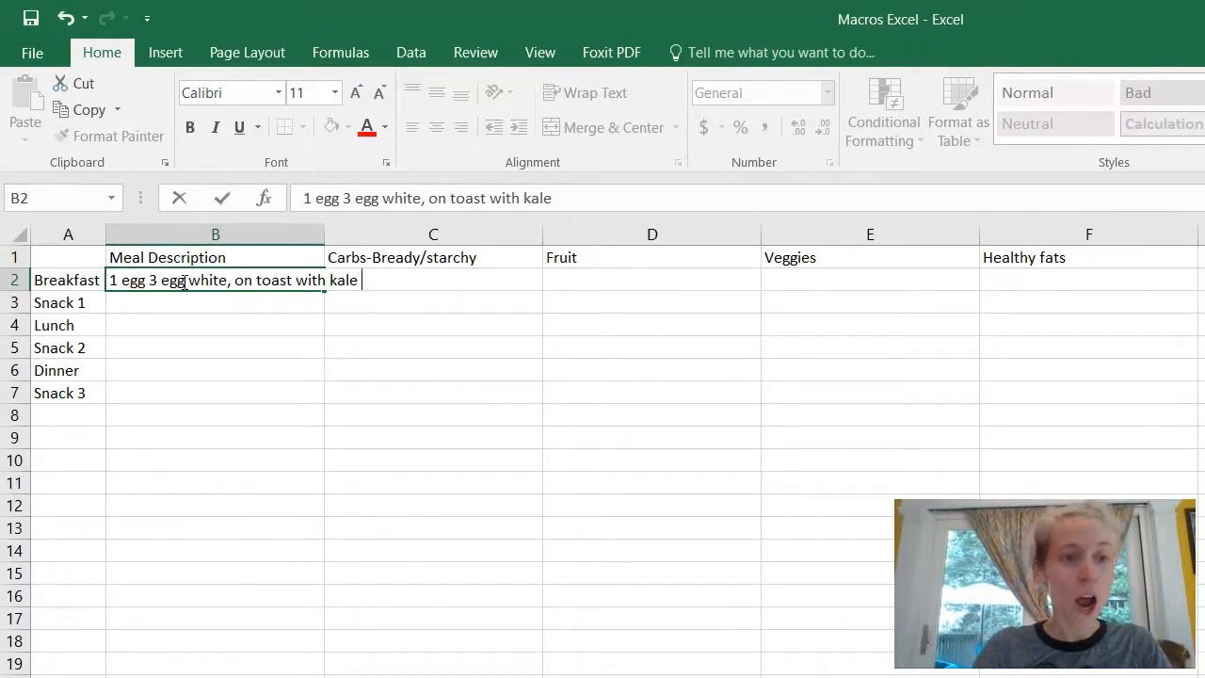
key(Return)
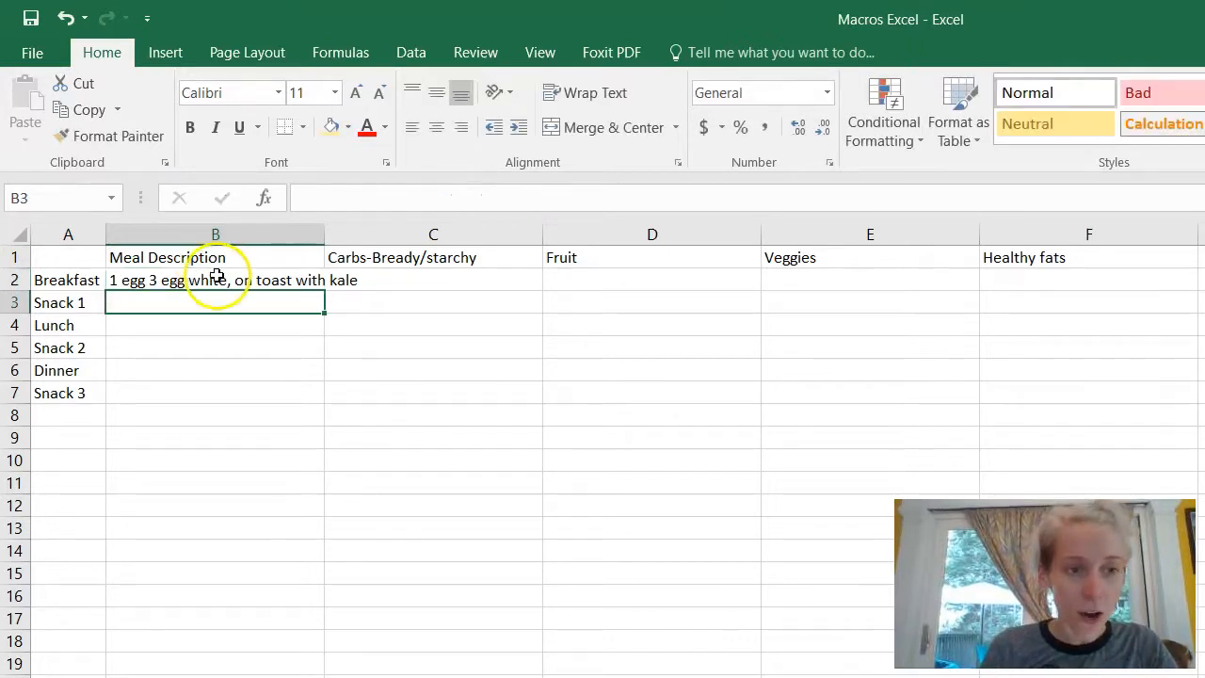
Step: Apply Wrap Text and Middle Align to the breakfast description in B2
click(217, 280)
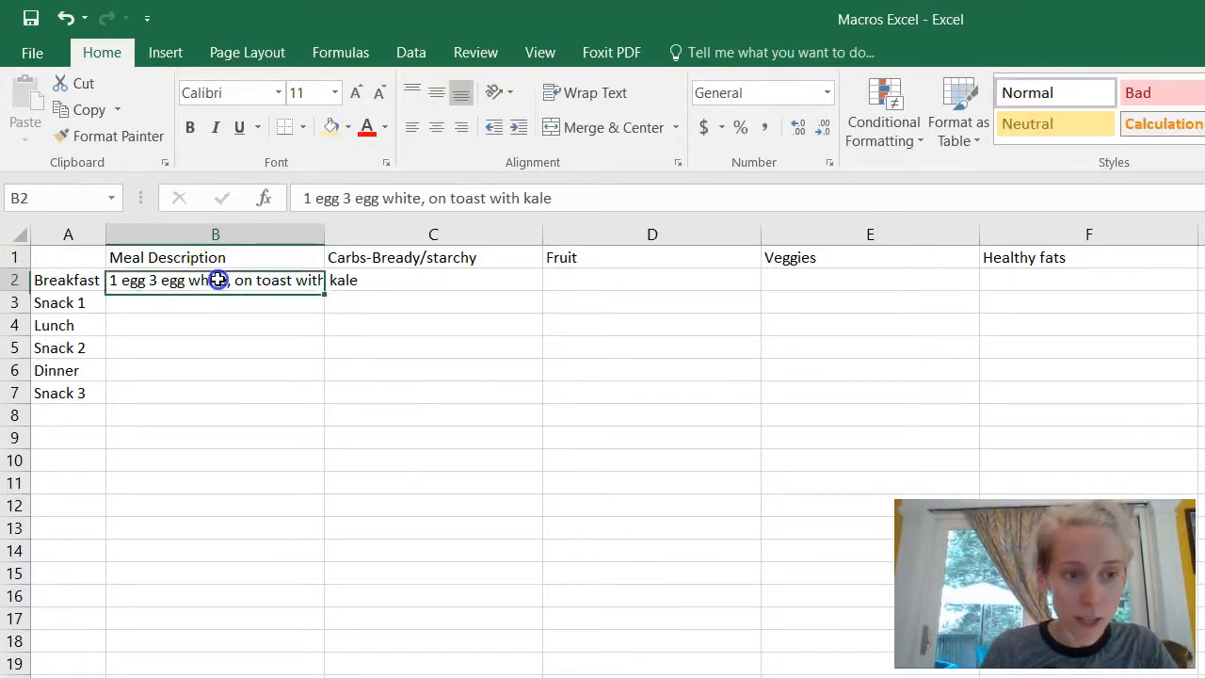
click(575, 94)
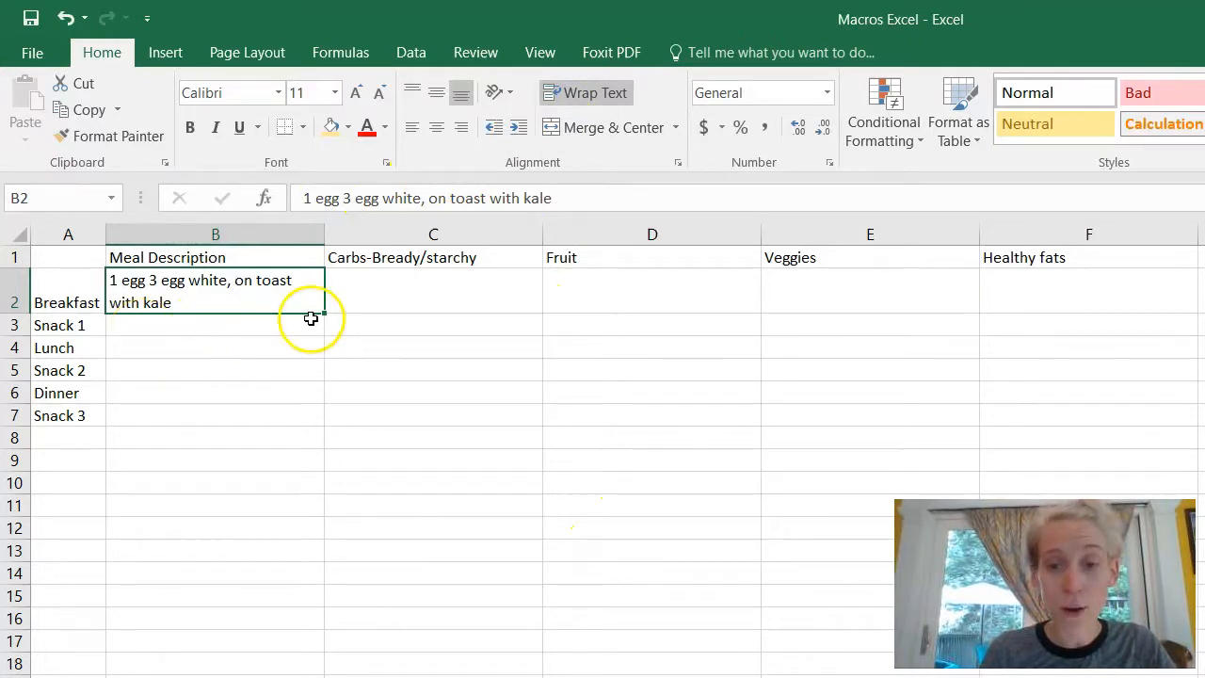
click(436, 98)
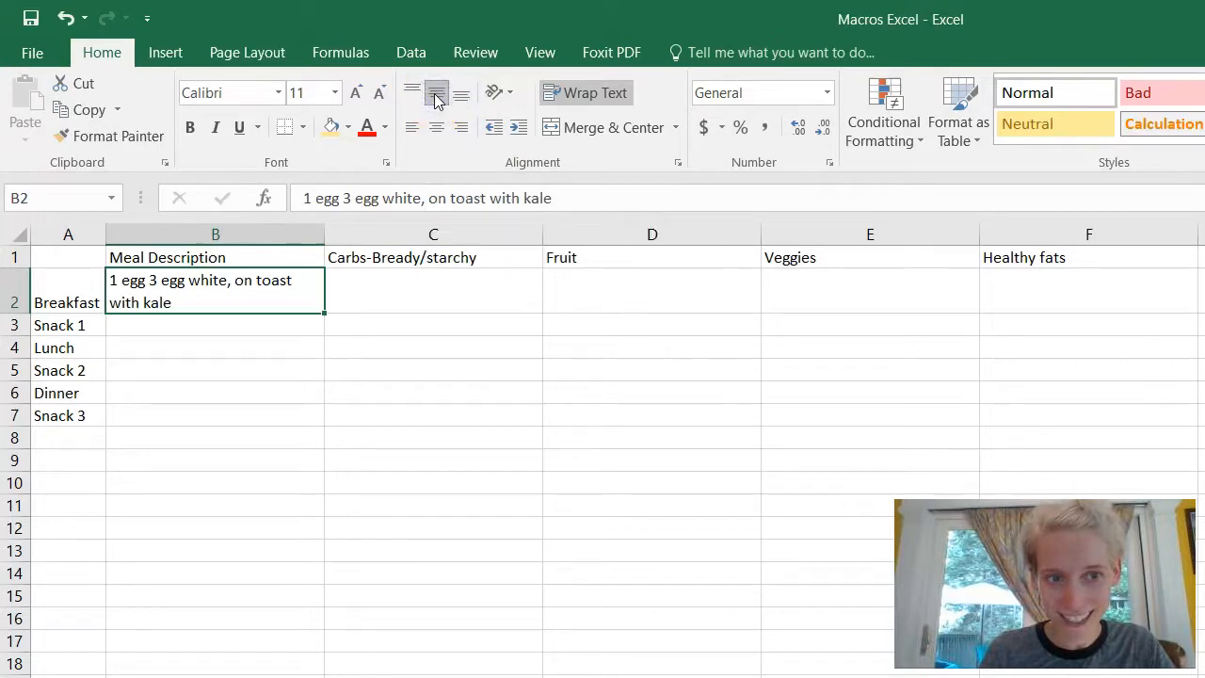
click(213, 292)
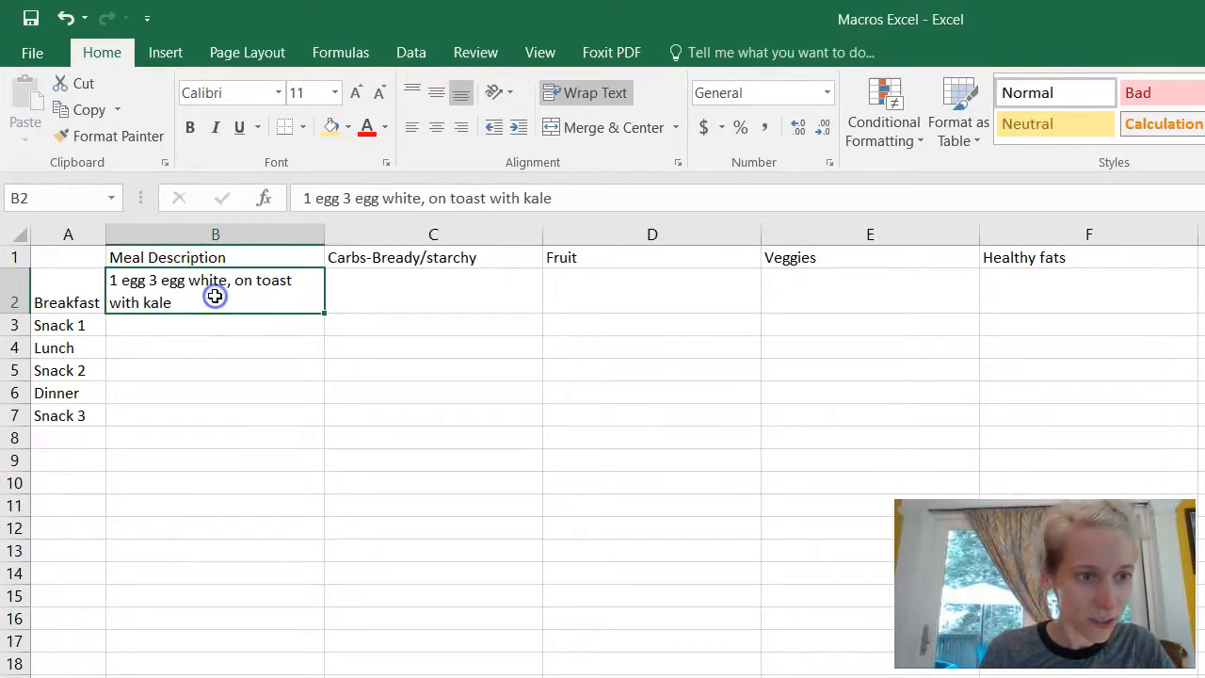
click(385, 284)
click(256, 299)
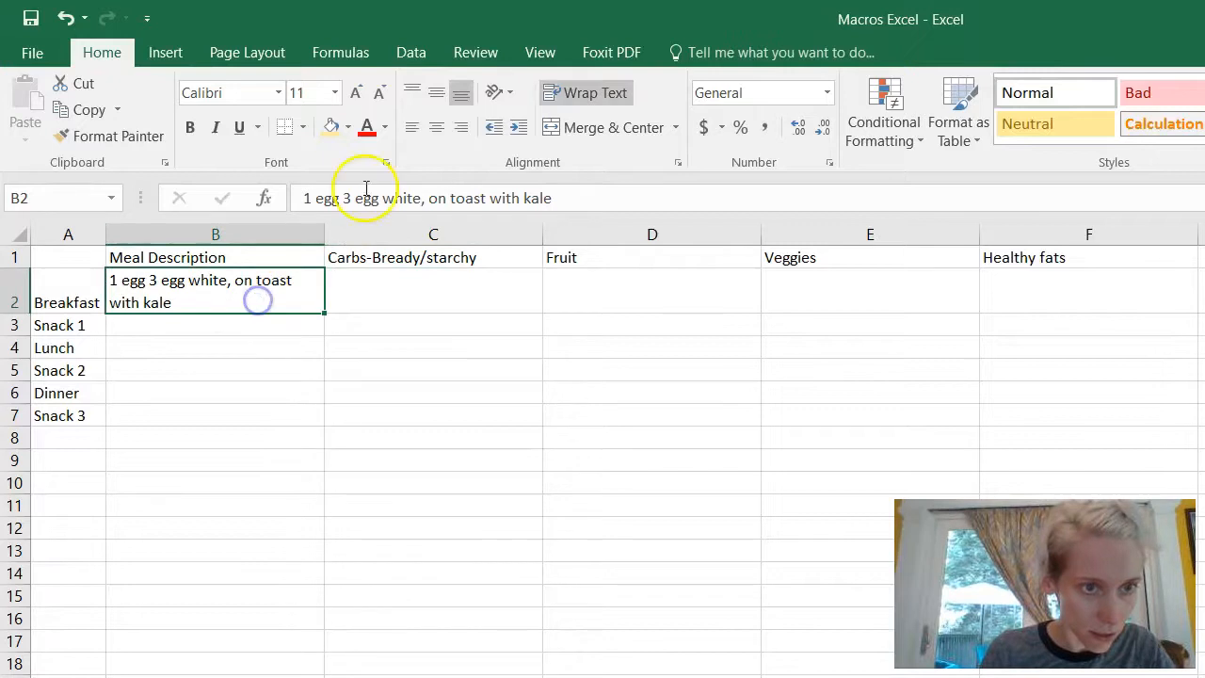
click(441, 93)
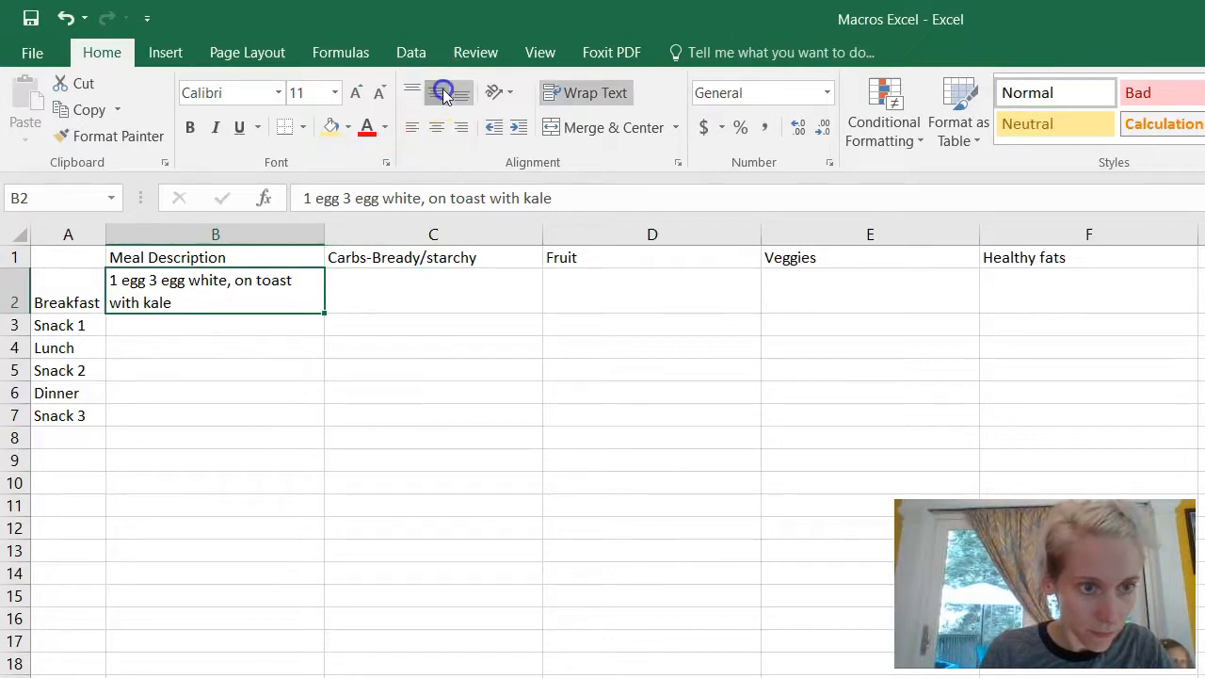
click(589, 374)
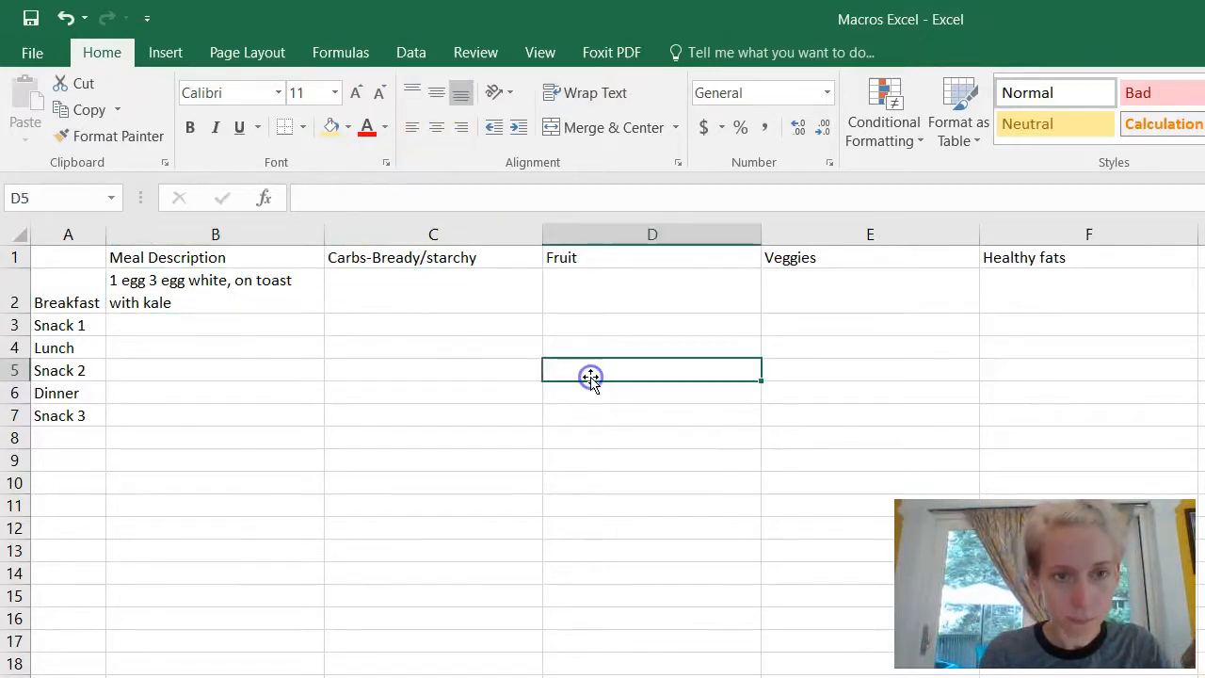
Step: Append (3) to the Carbs-Bready/starchy and Fruit headers
click(394, 280)
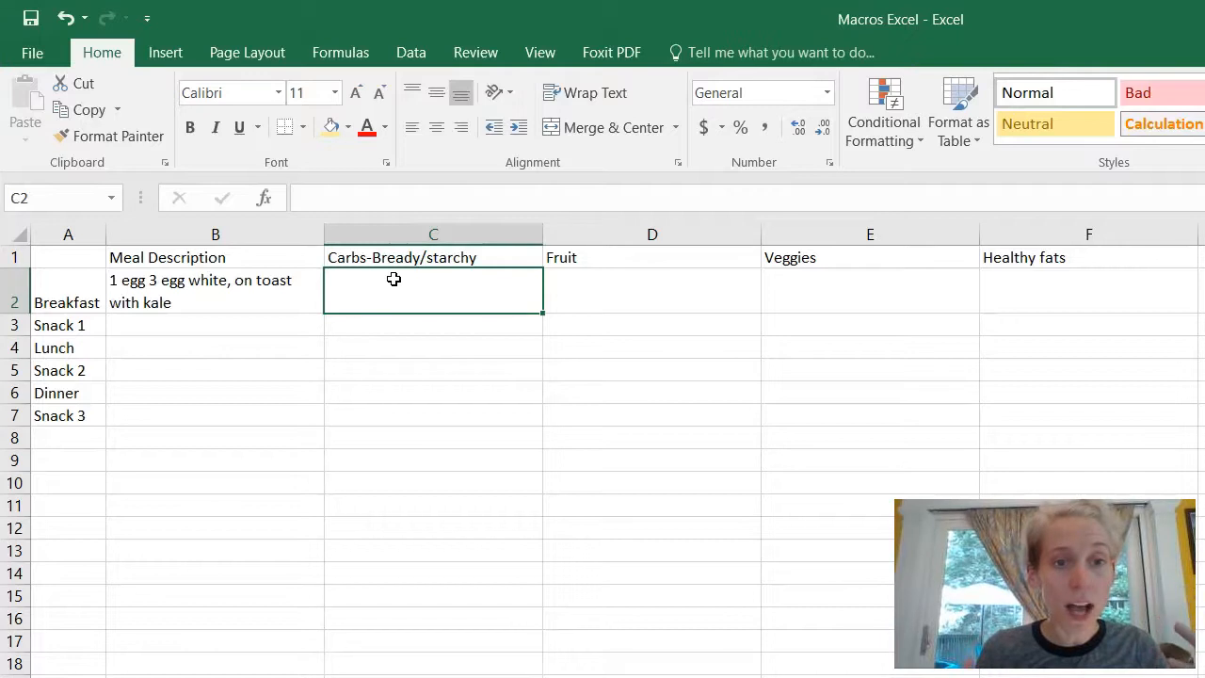
double_click(503, 257)
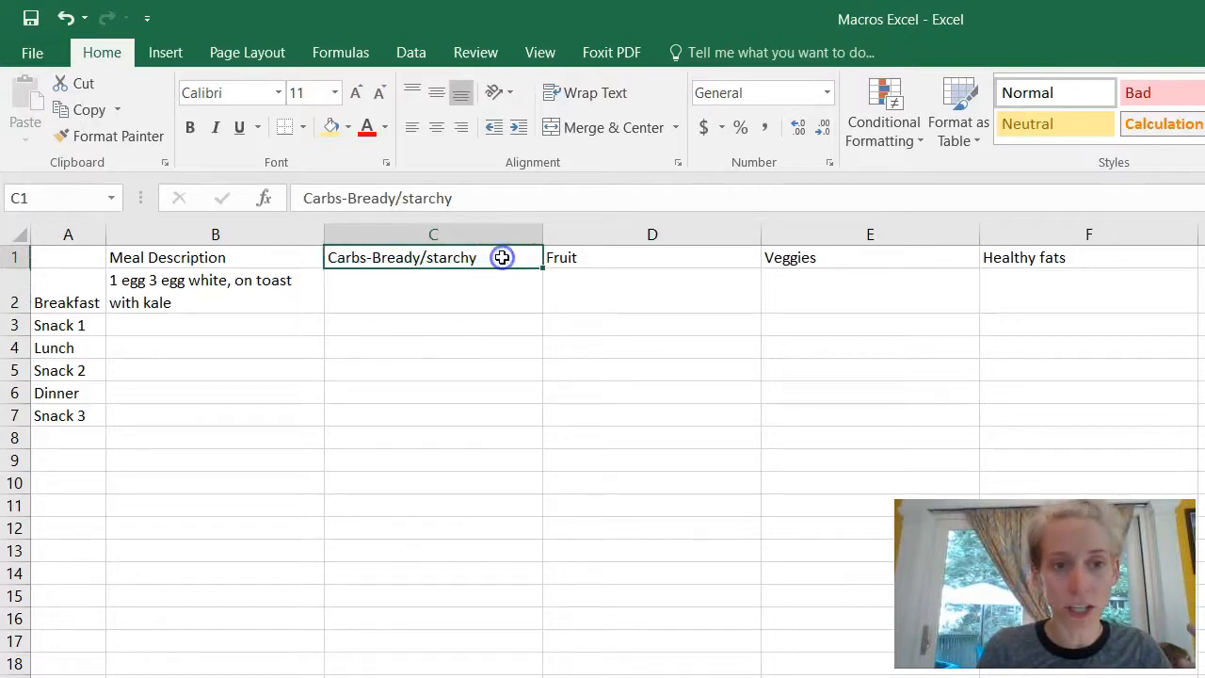
text(()
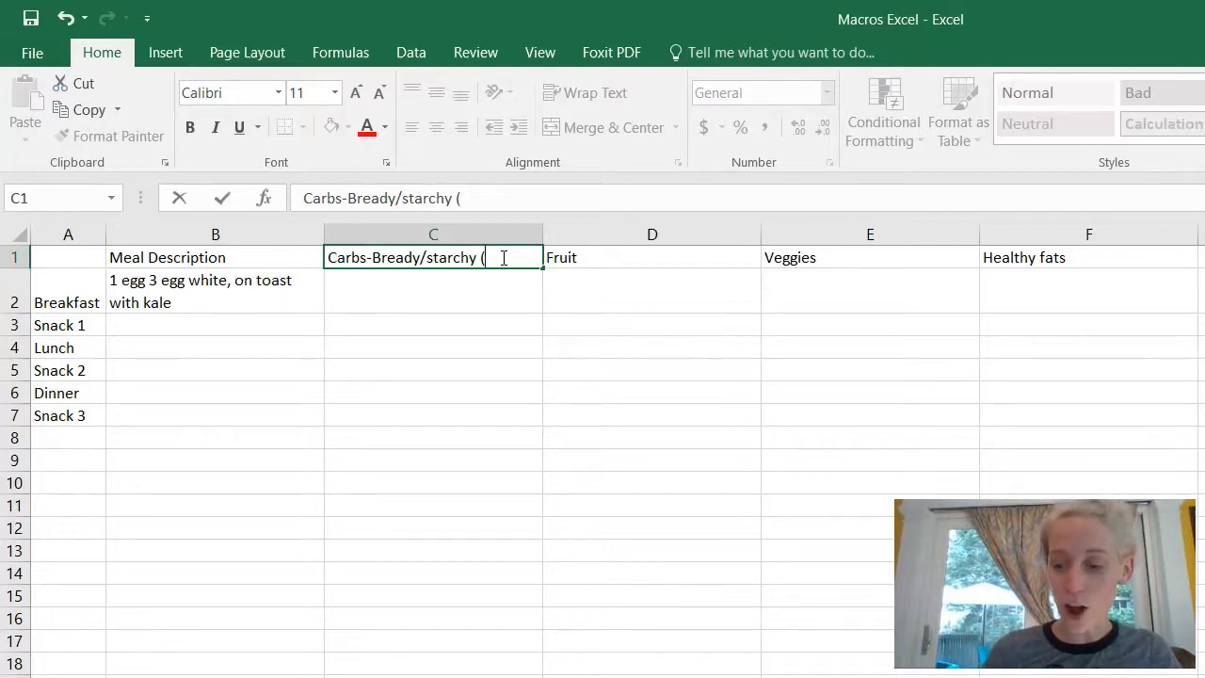
text(3)
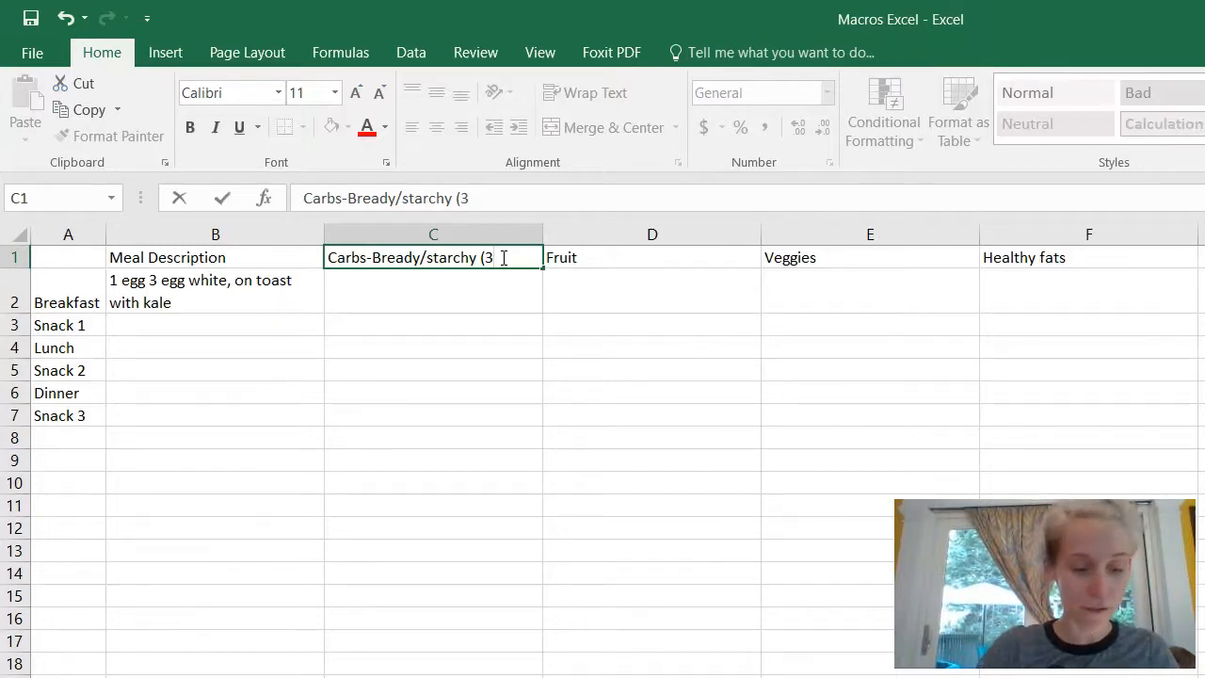
text())
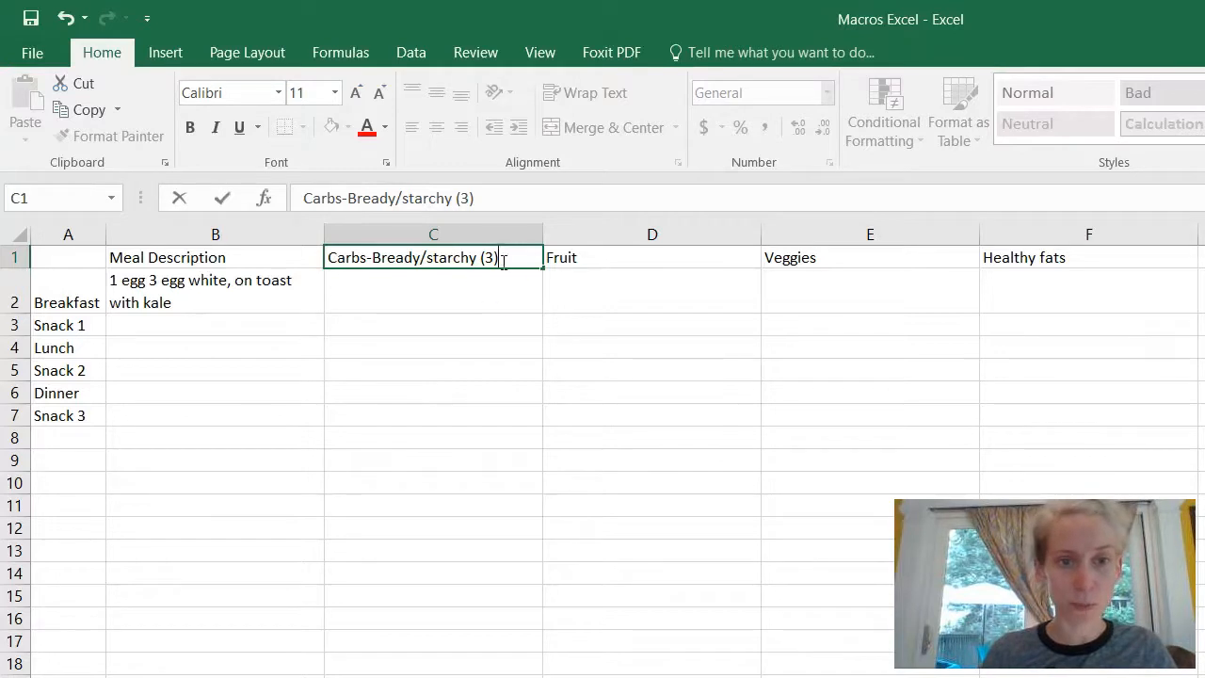
click(650, 265)
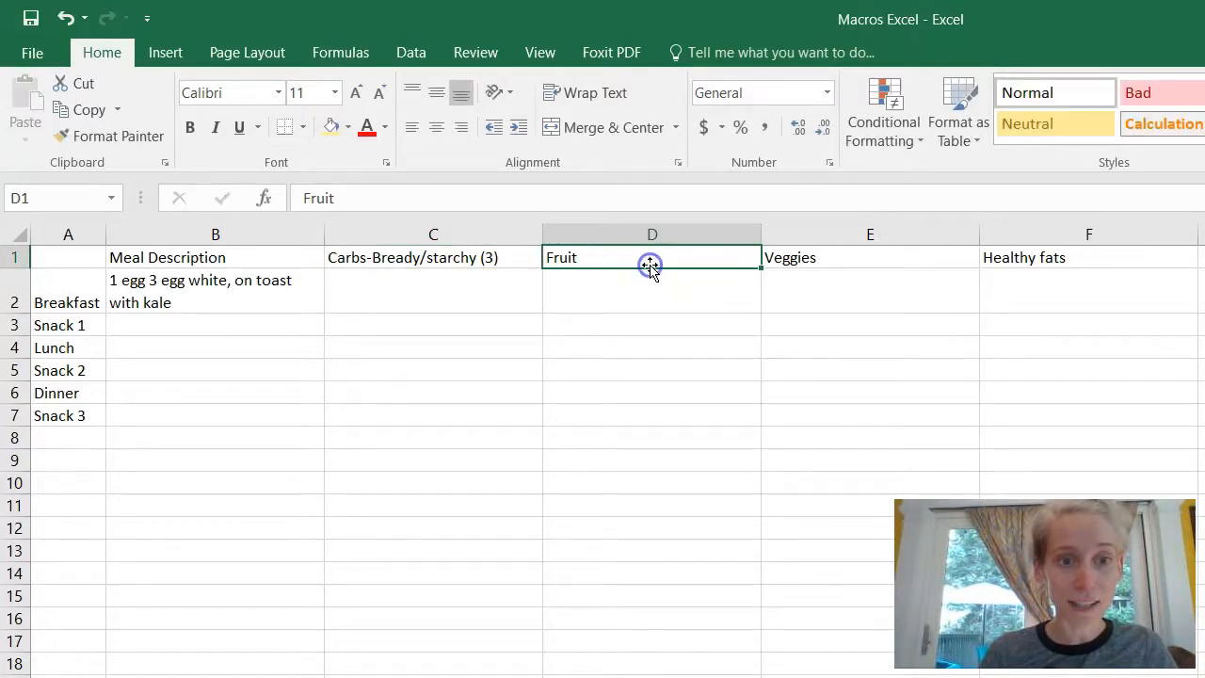
double_click(632, 257)
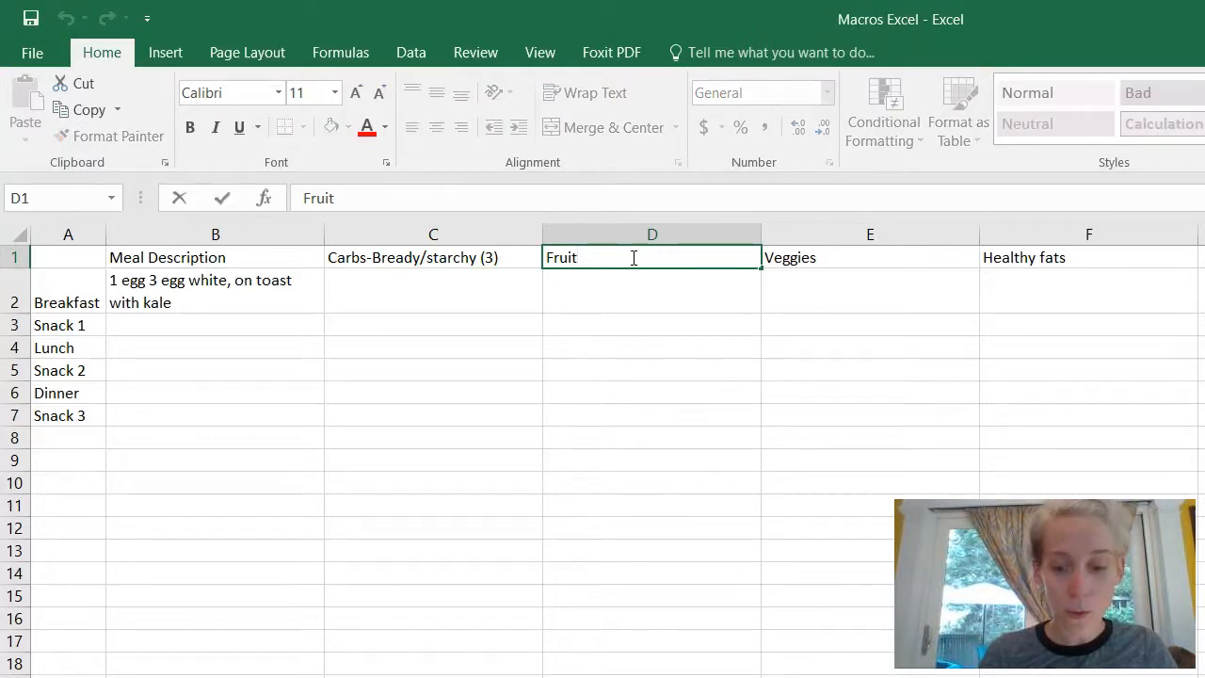
text((3))
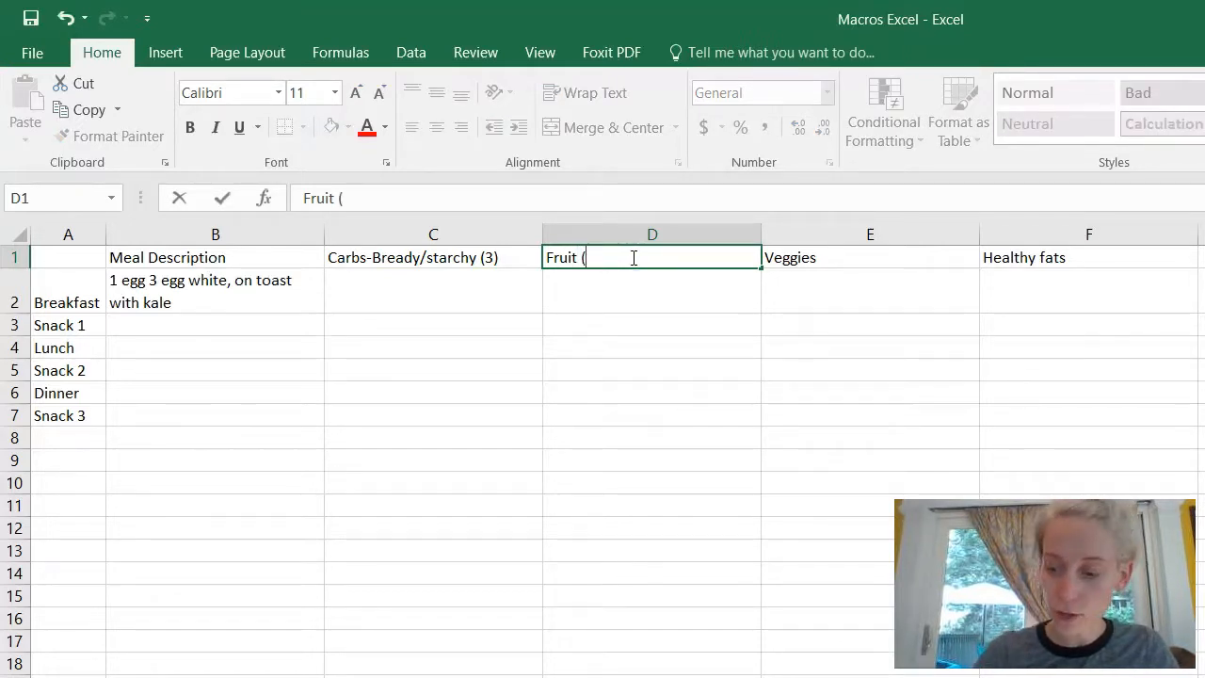
click(860, 259)
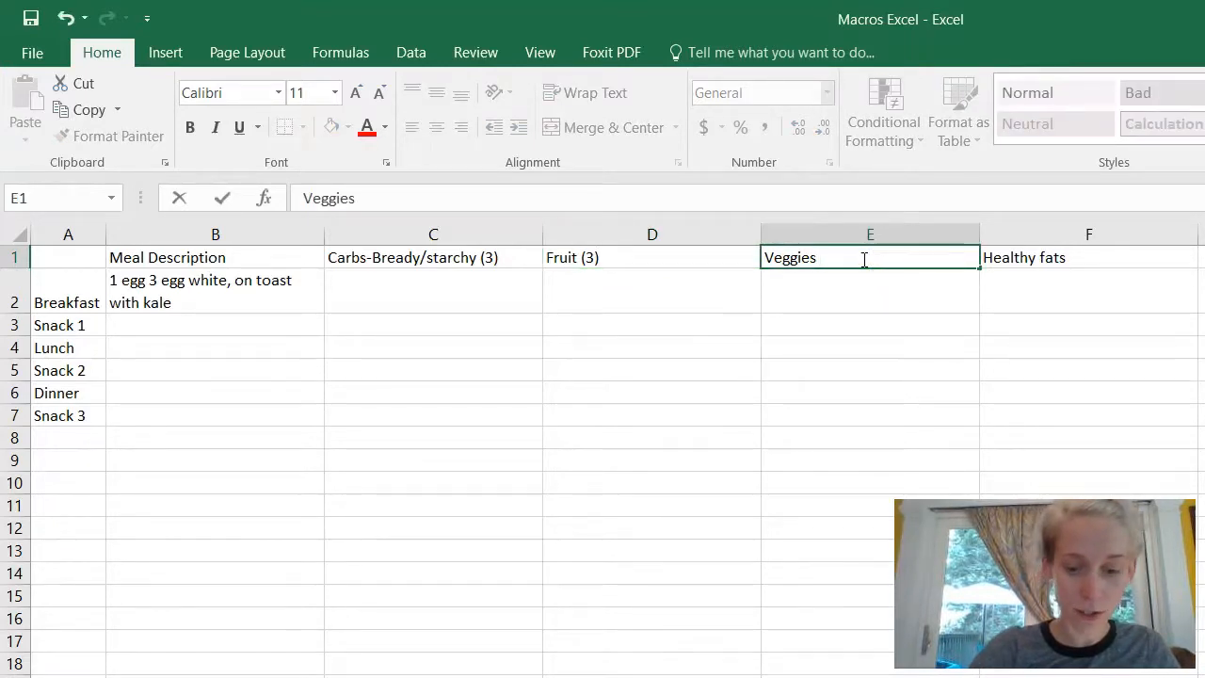
Step: Append (4) to Veggies and replace Healthy fats with 'Proteins (4)'
text((4))
click(1062, 258)
double_click(1067, 258)
key(BackSpace)
key(BackSpace)
key(BackSpace)
key(BackSpace)
key(BackSpace)
key(BackSpace)
key(BackSpace)
key(BackSpace)
key(BackSpace)
key(BackSpace)
key(BackSpace)
key(BackSpace)
text(Proteins)
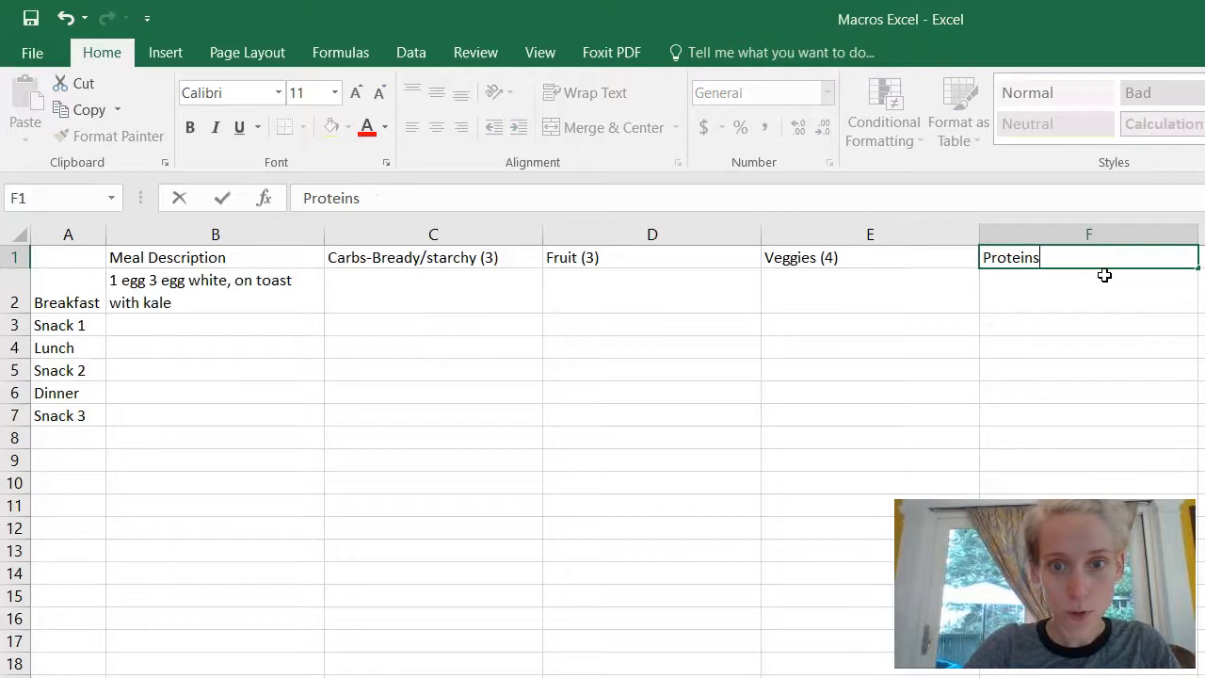
text( (4)
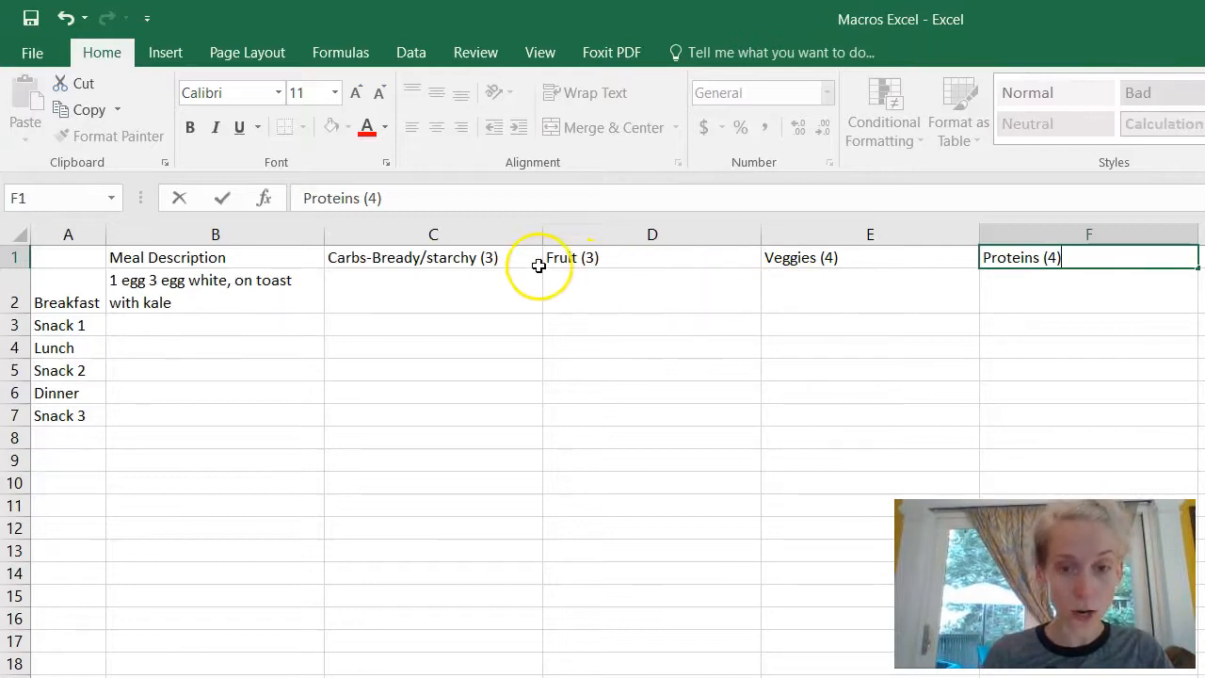
Step: Enter breakfast servings 1 in C2, 1 in E2 and 1.5 in F2
click(485, 290)
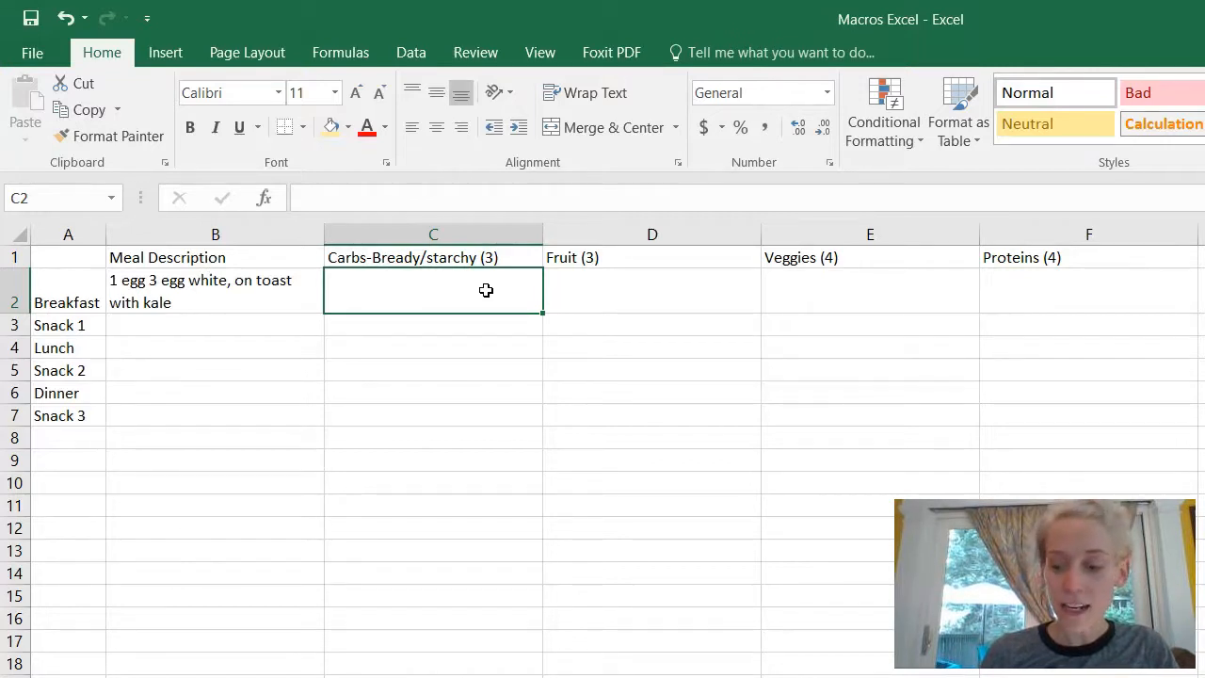
text(1)
key(Tab)
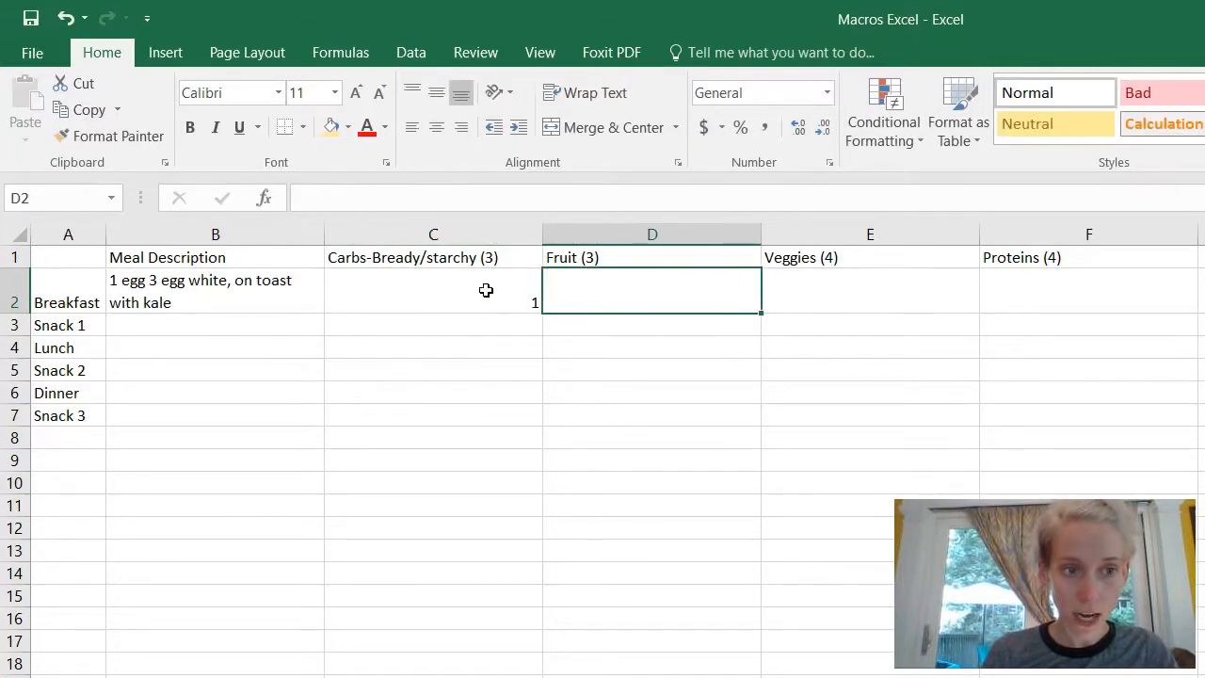
key(Tab)
text(1)
key(Tab)
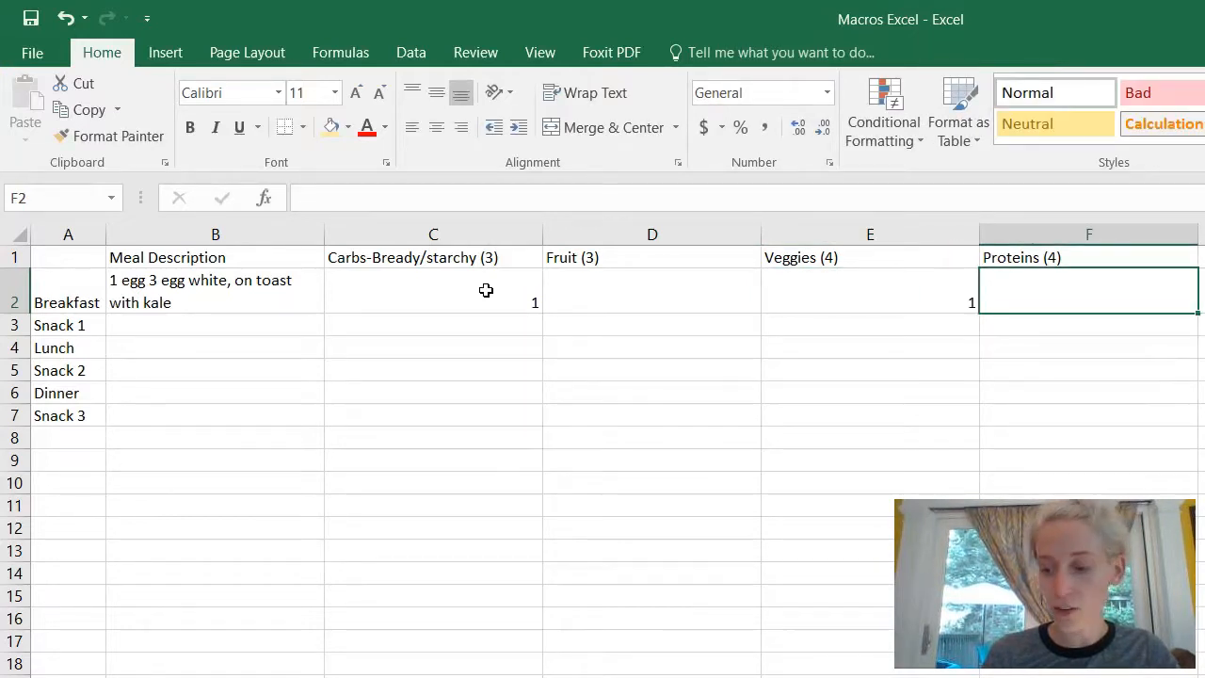
text(1.5)
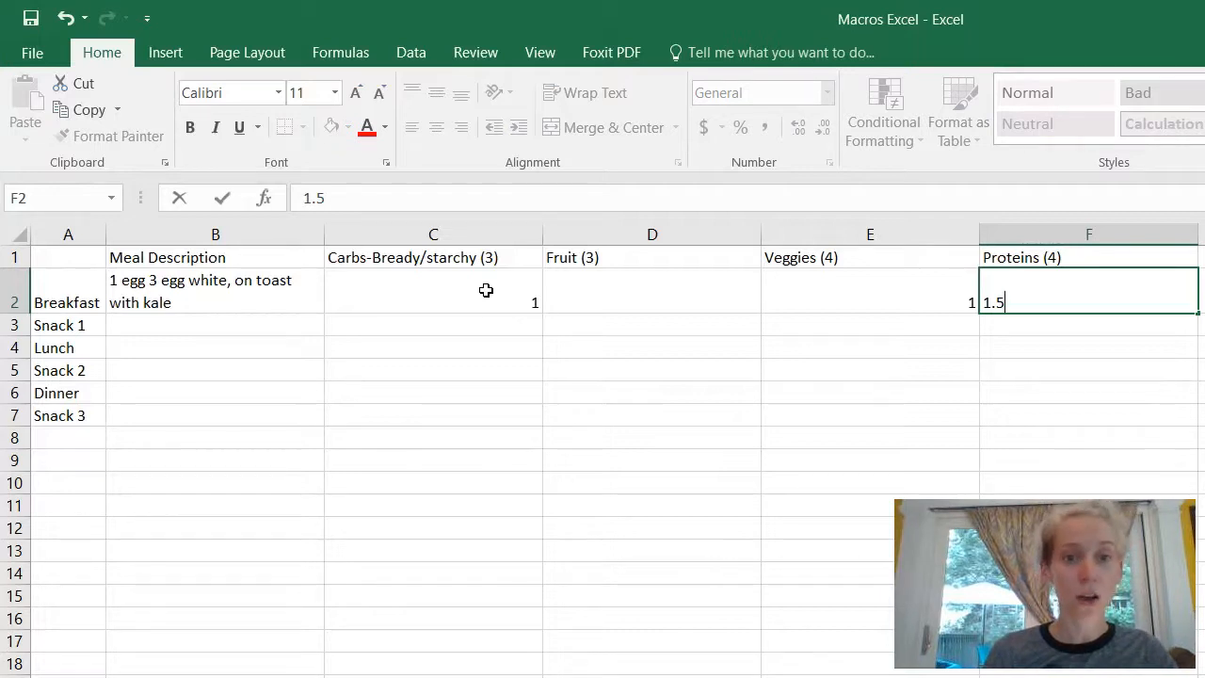
click(492, 302)
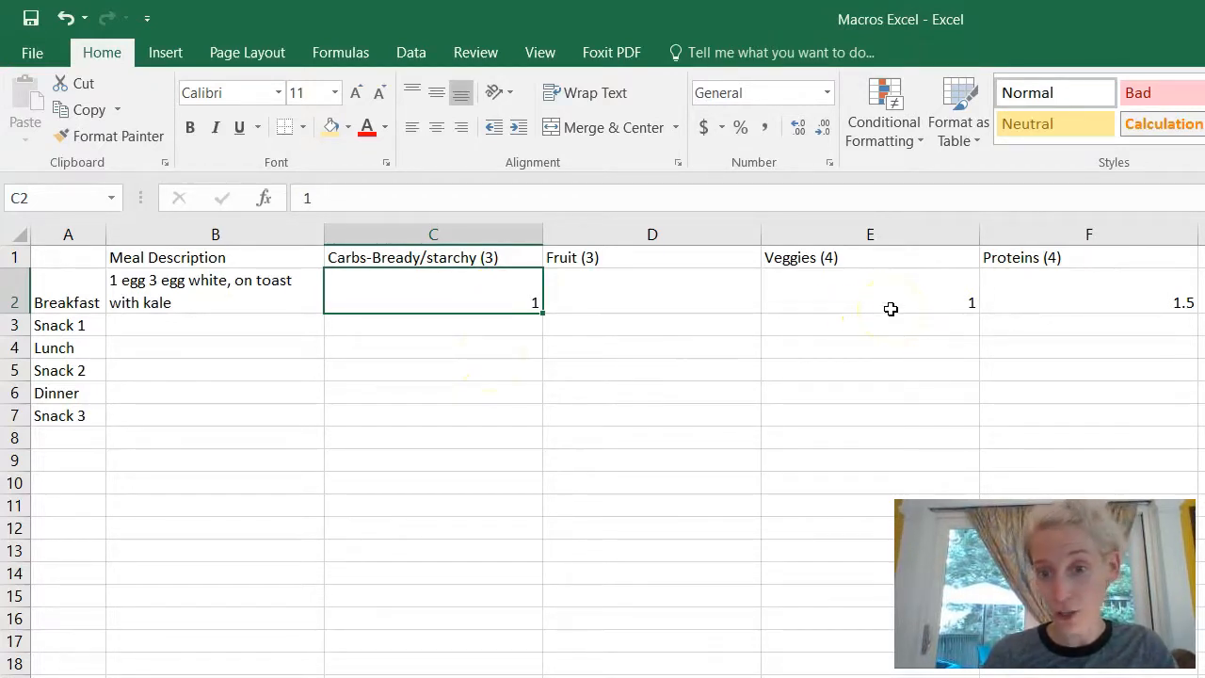
Step: Centre the C2:F2 serving cells both vertically and horizontally
drag(501, 288, 1035, 272)
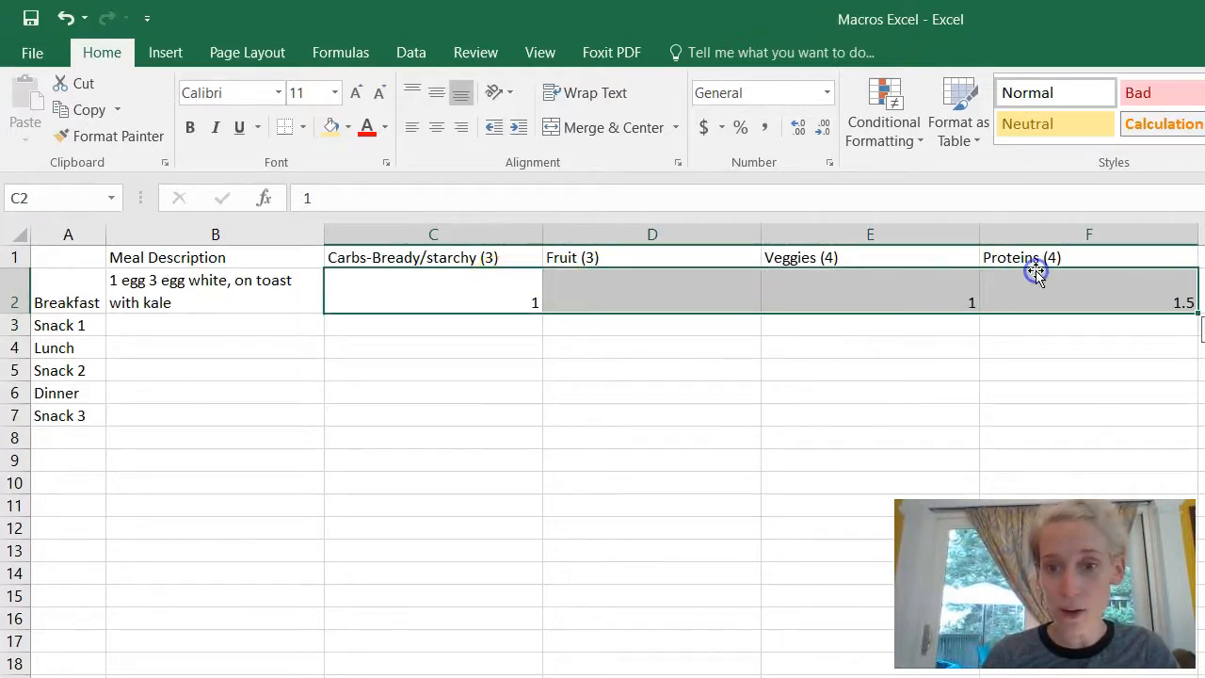
click(436, 94)
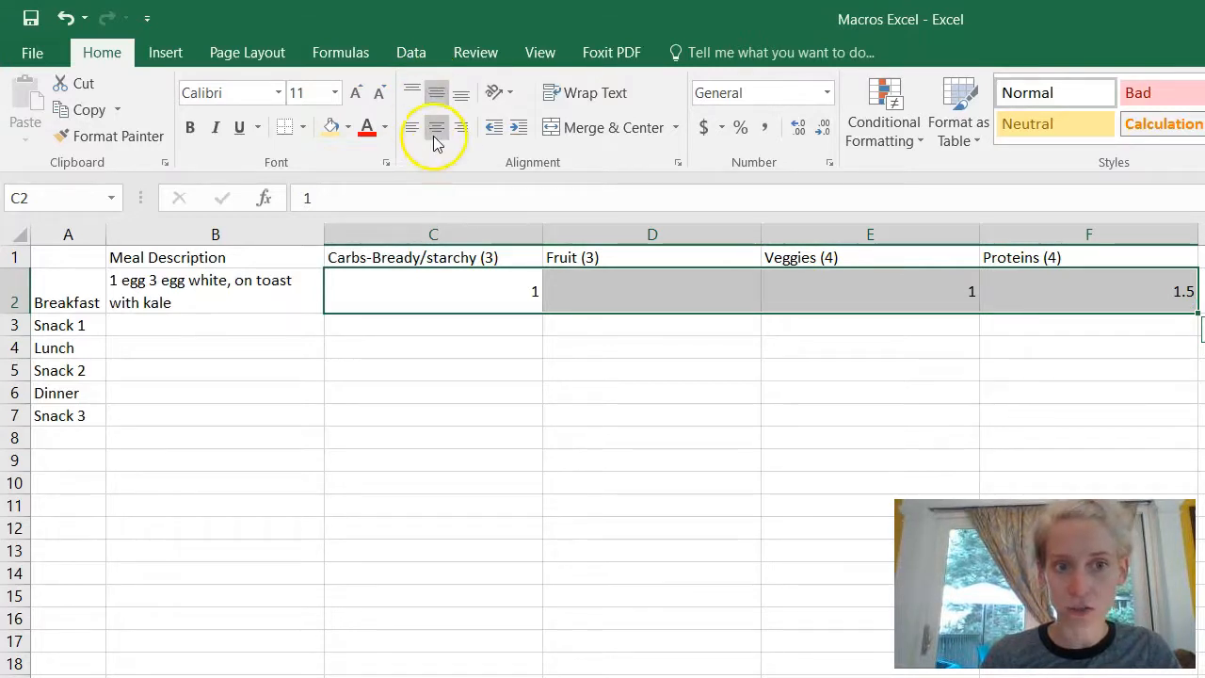
click(436, 130)
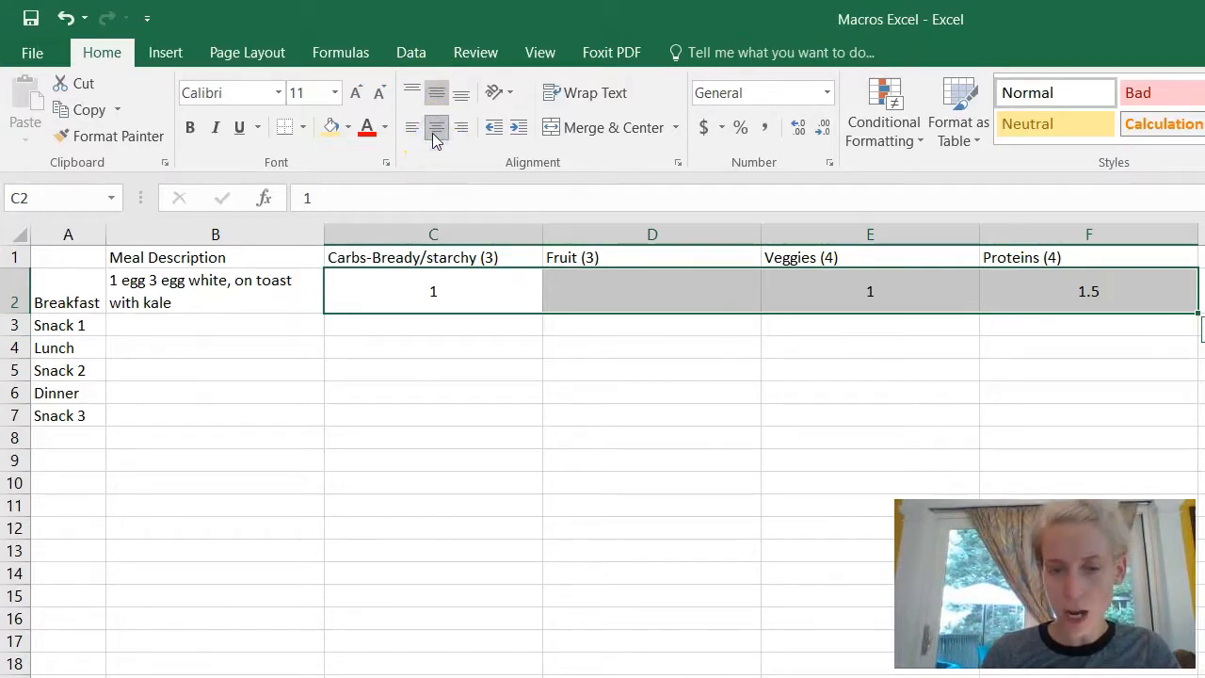
click(777, 515)
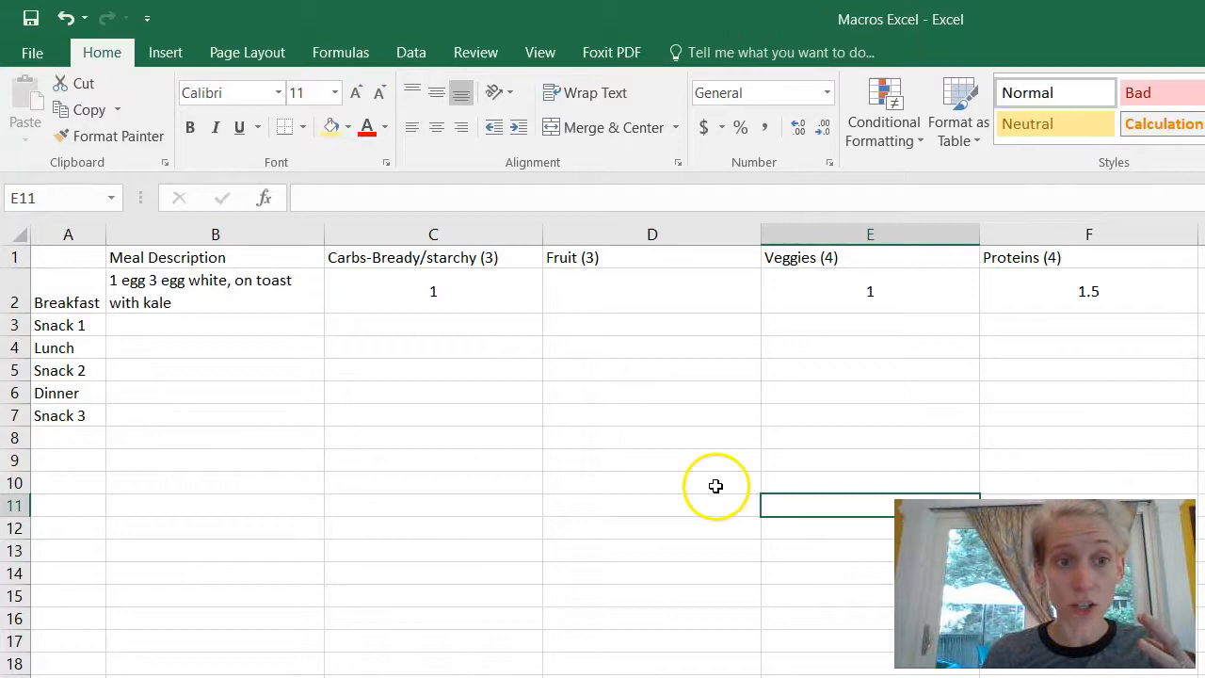
Step: Fill the Carbs header orange-gold and the Fruit header purple
click(496, 263)
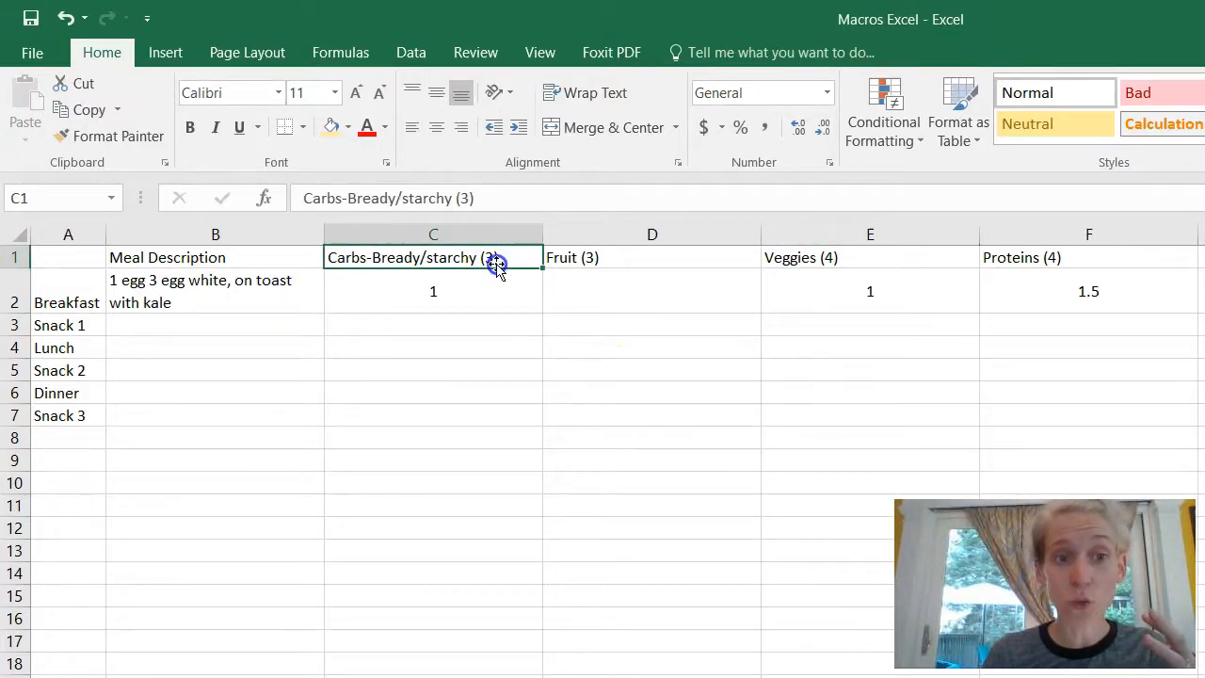
click(347, 132)
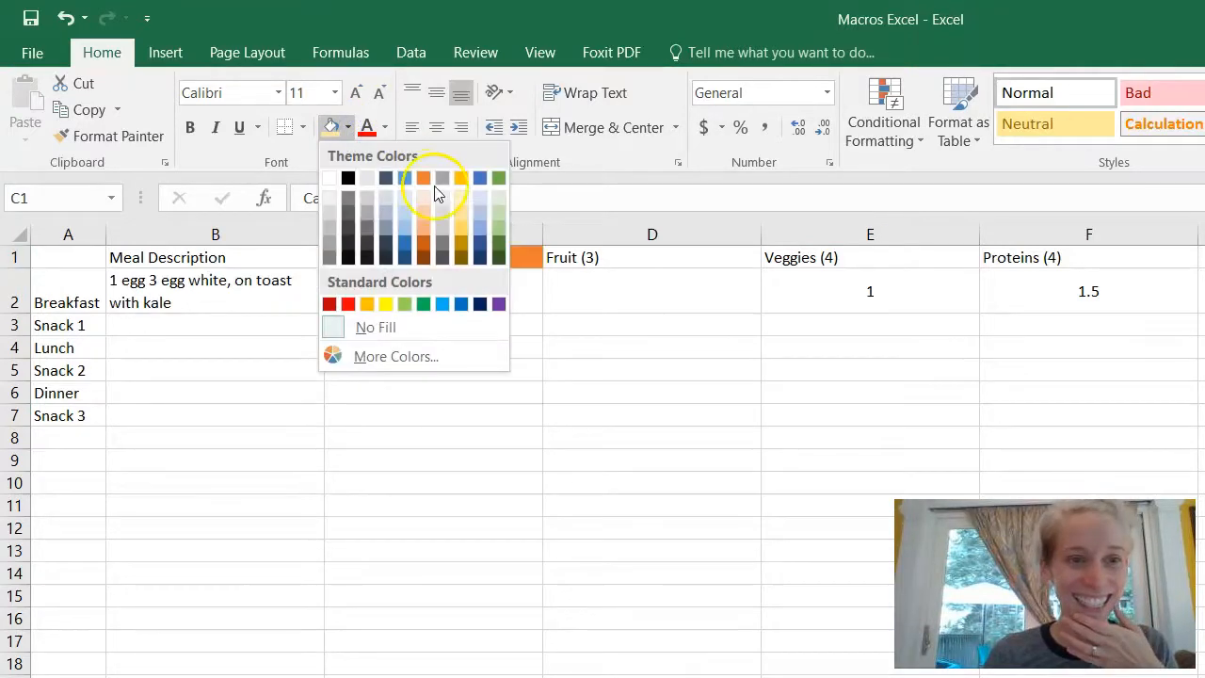
click(463, 177)
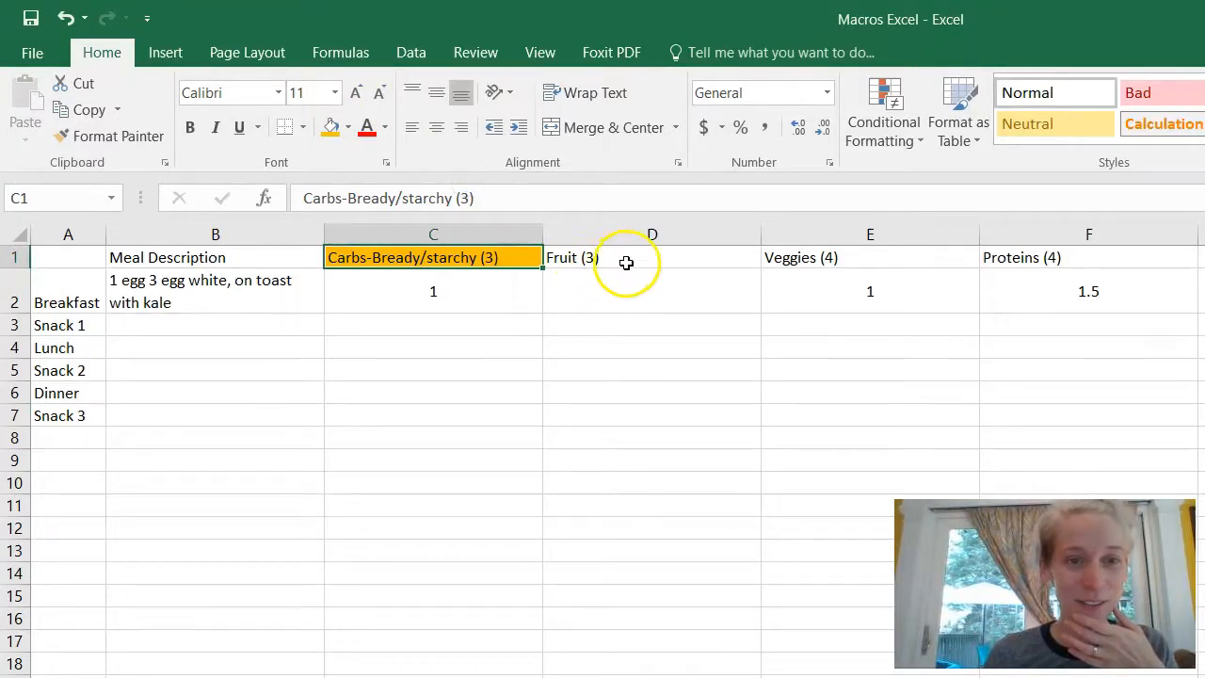
click(624, 261)
click(348, 128)
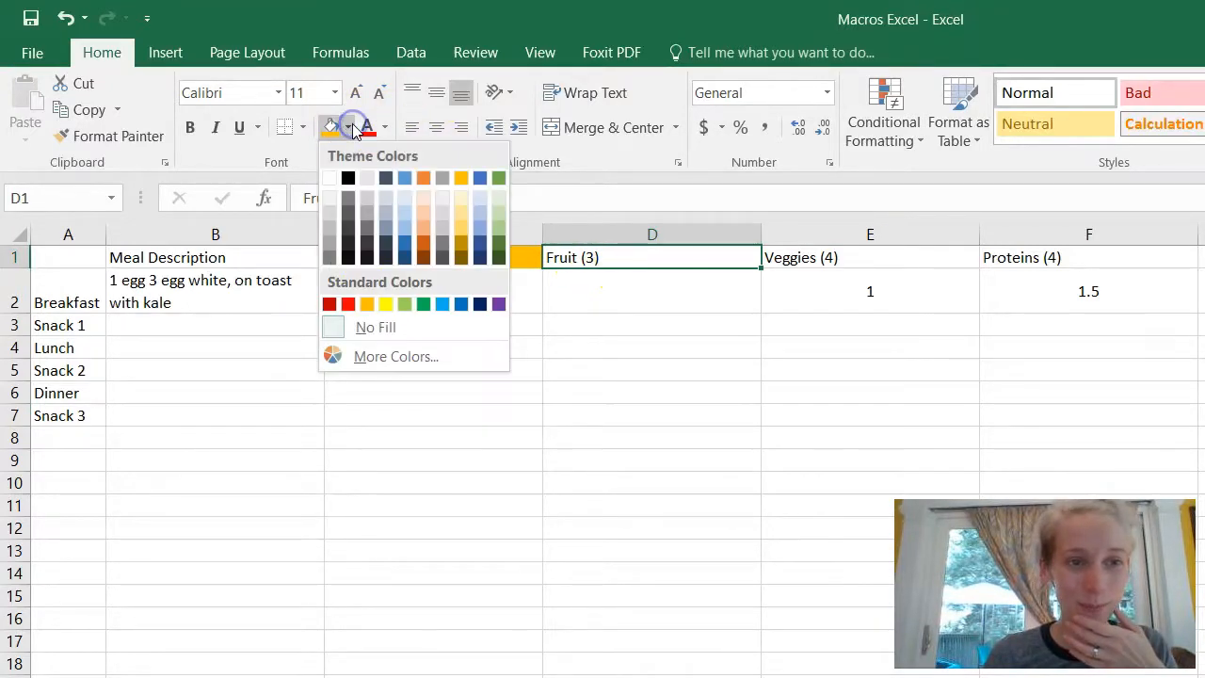
click(497, 302)
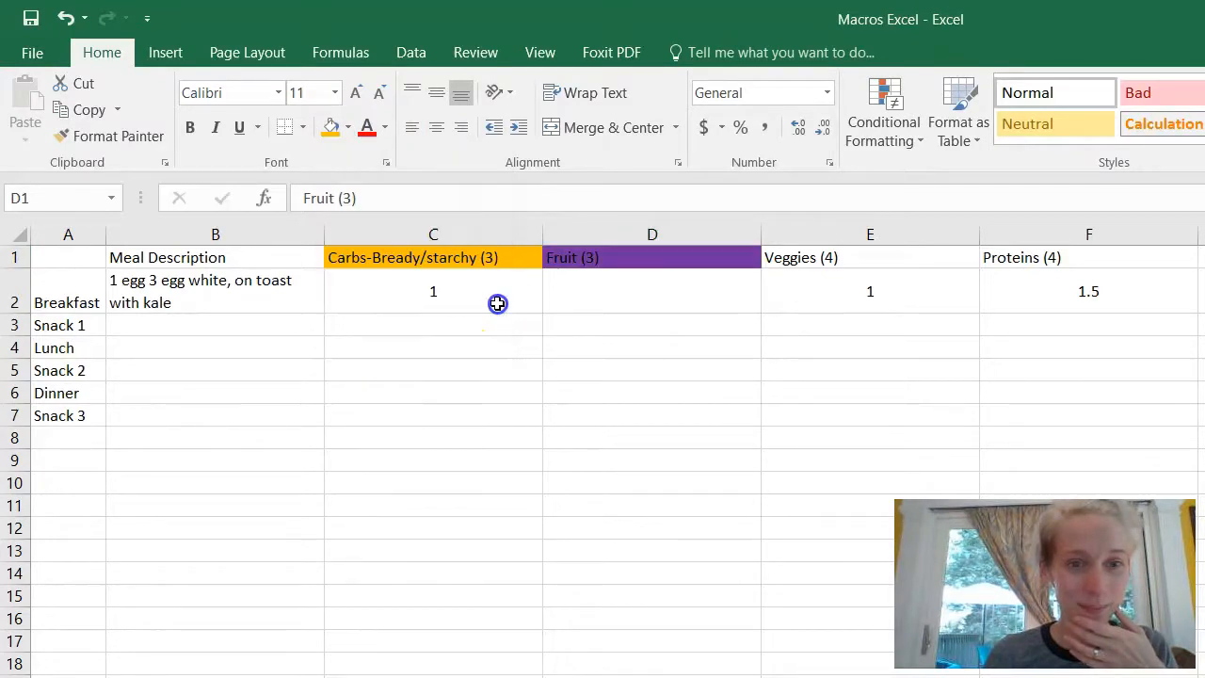
Step: Fill the Veggies header green and the Proteins header red
click(794, 266)
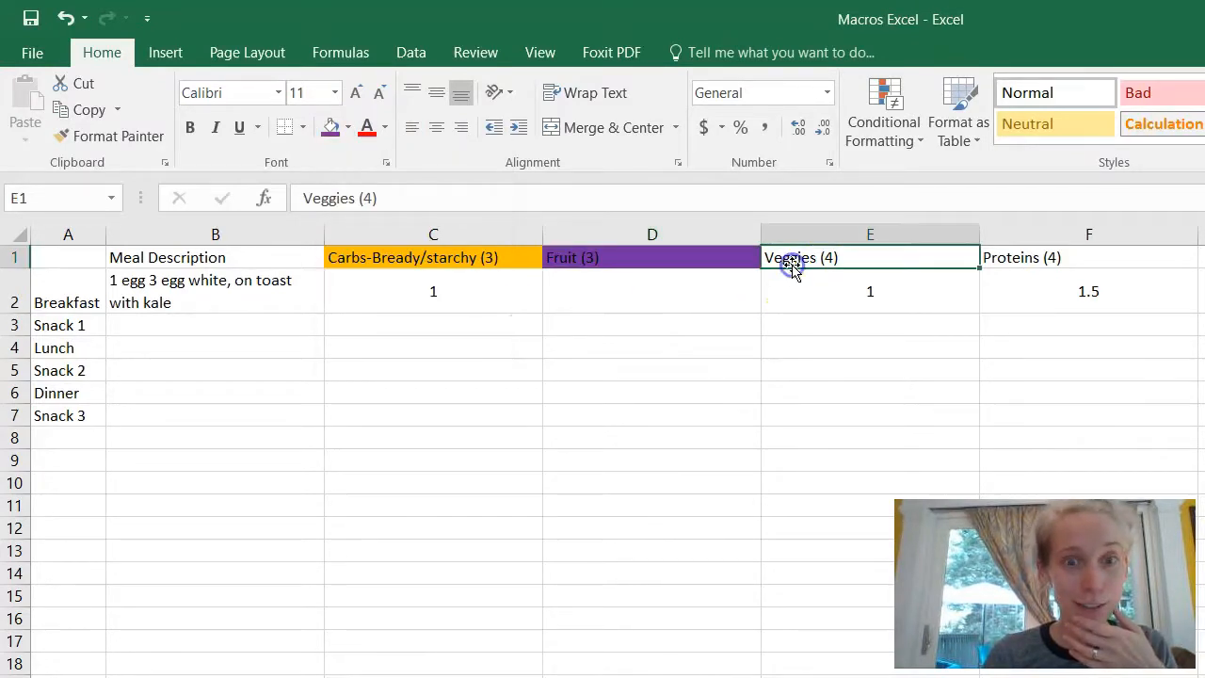
click(348, 128)
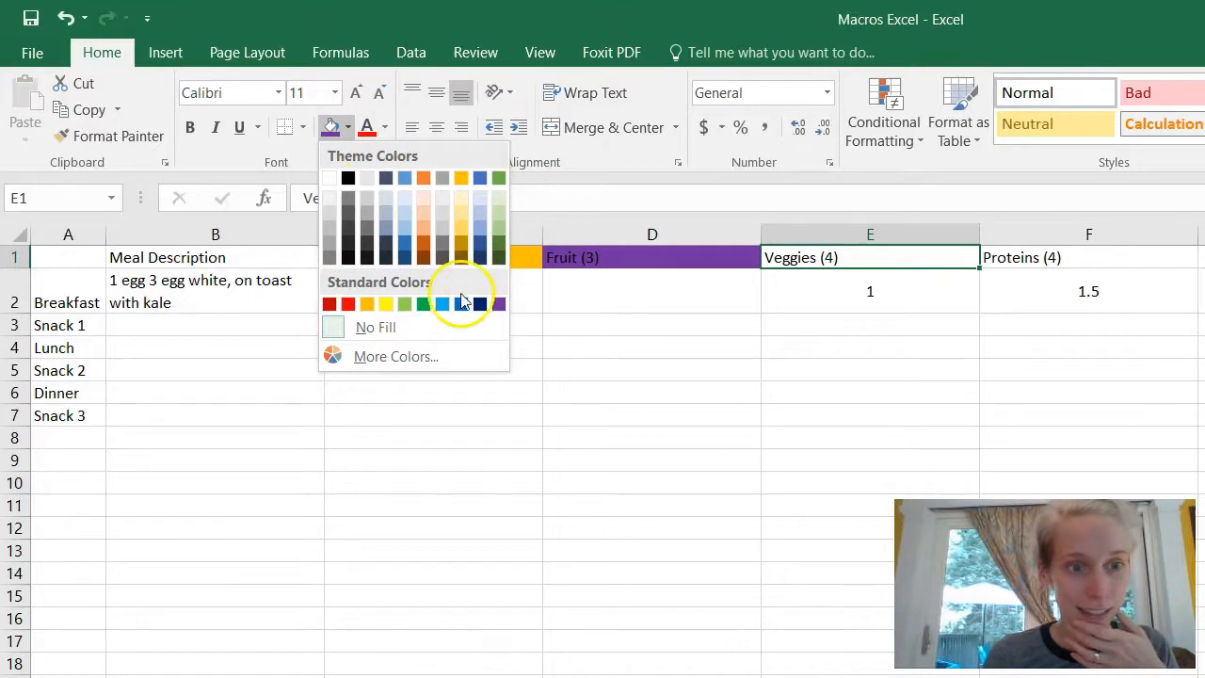
click(424, 304)
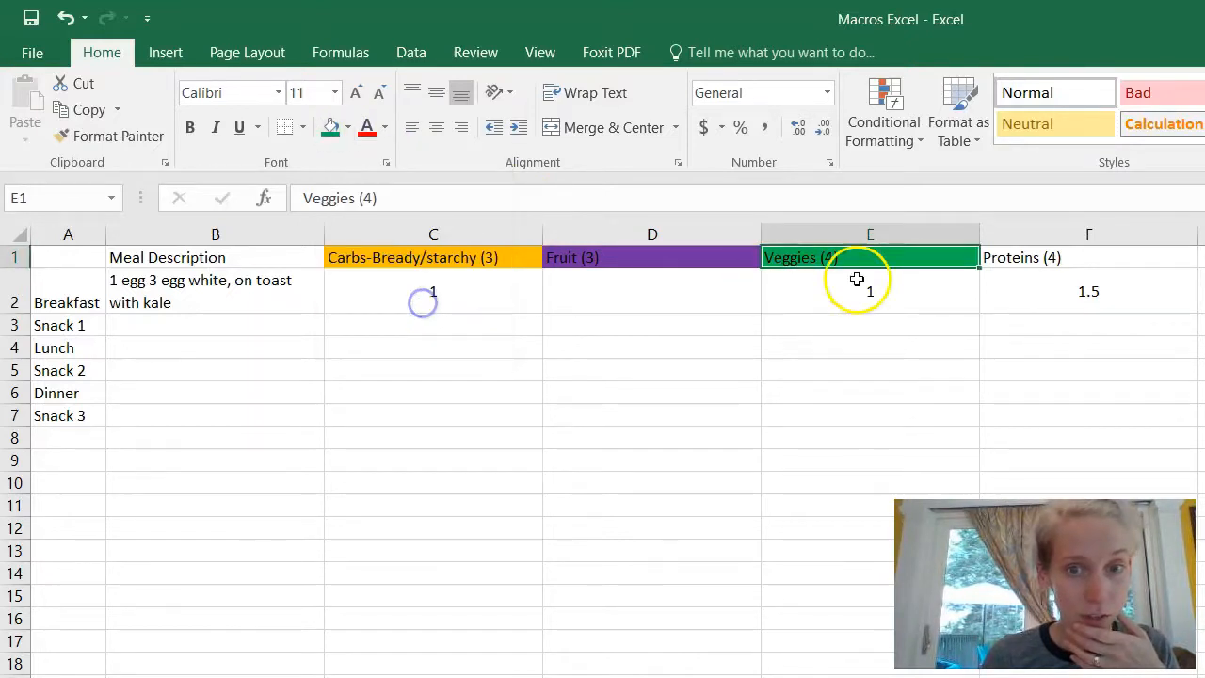
click(1024, 258)
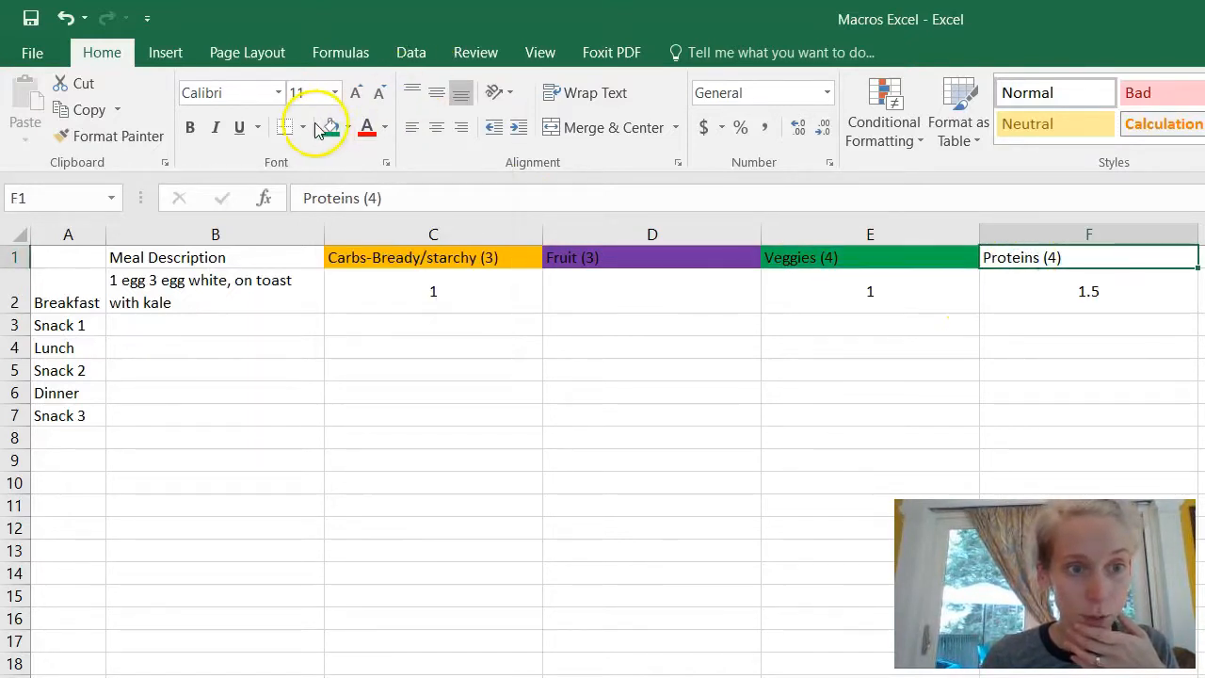
click(348, 128)
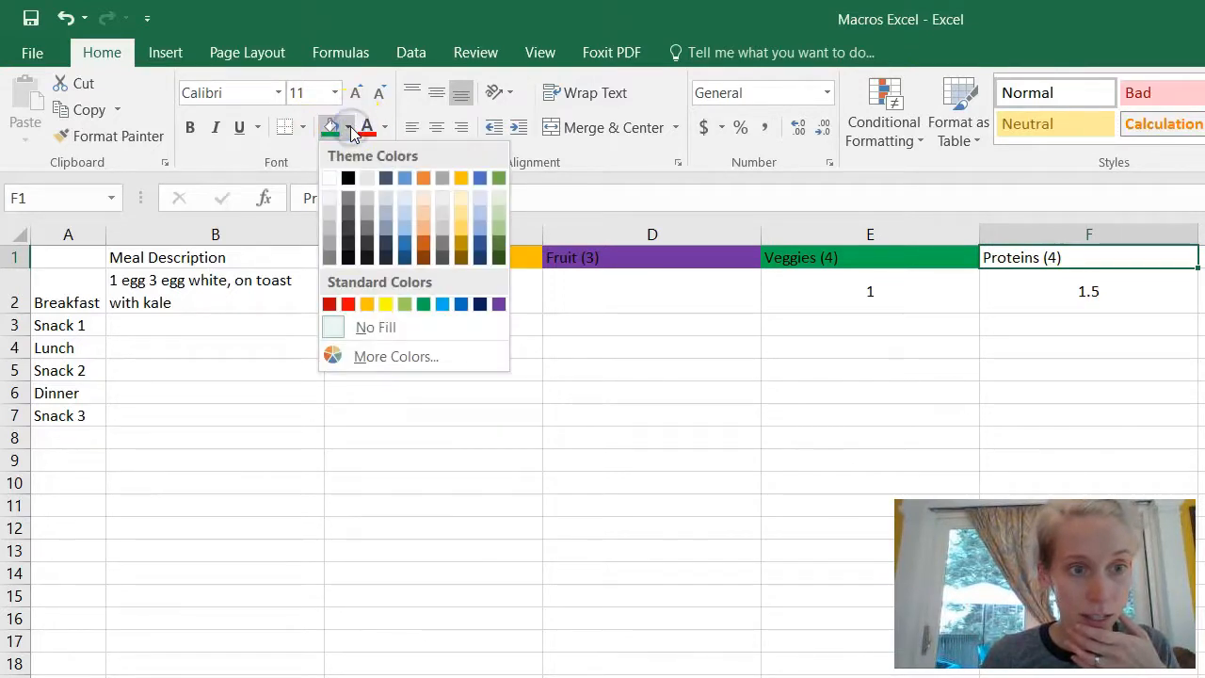
click(347, 304)
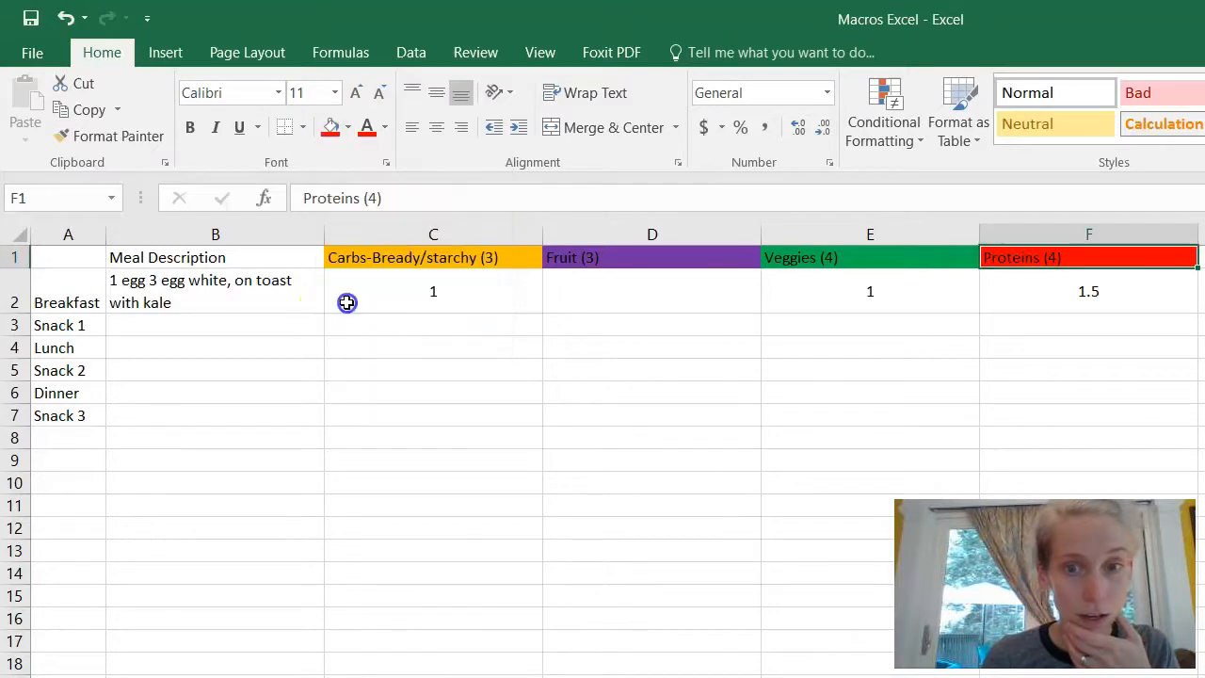
click(346, 302)
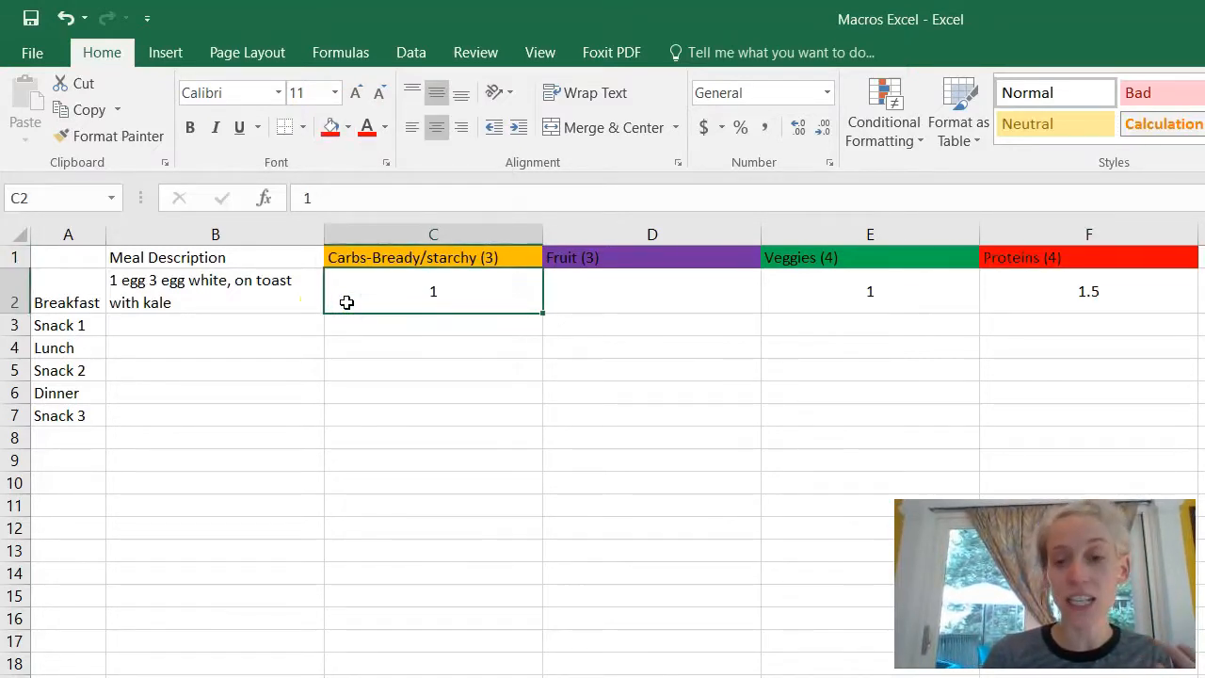
click(468, 294)
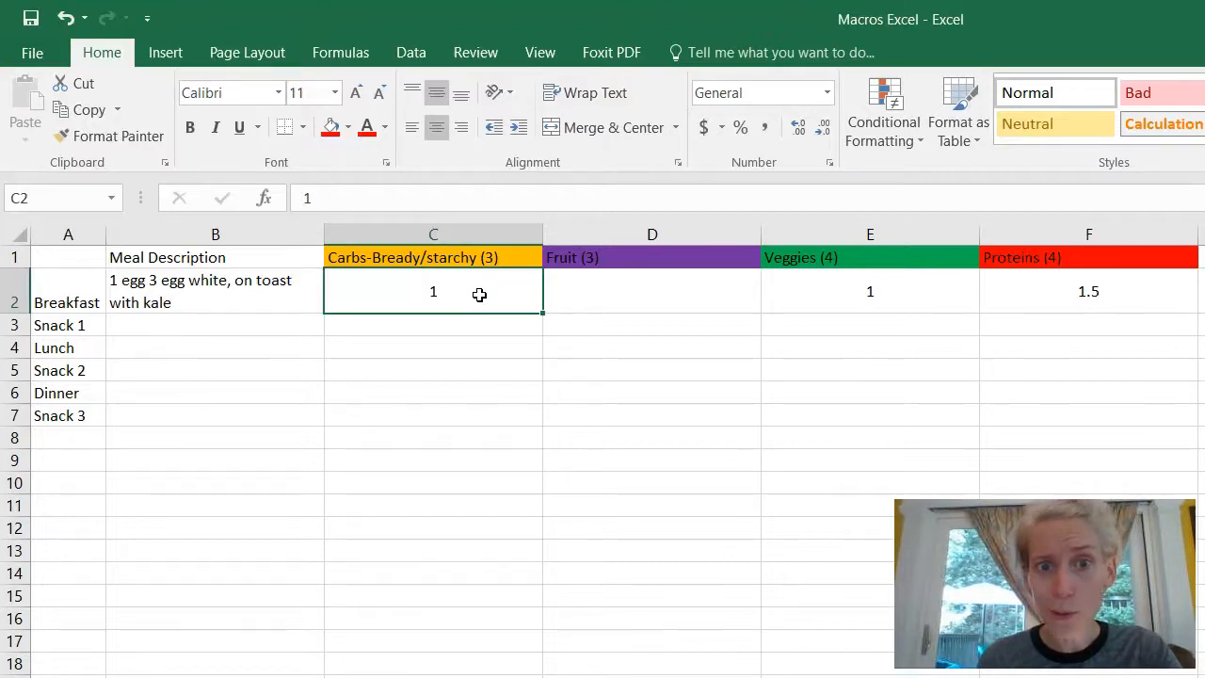
Step: Add a Greater Than 0 rule to C2 using Yellow Fill with Dark Yellow Text
click(878, 108)
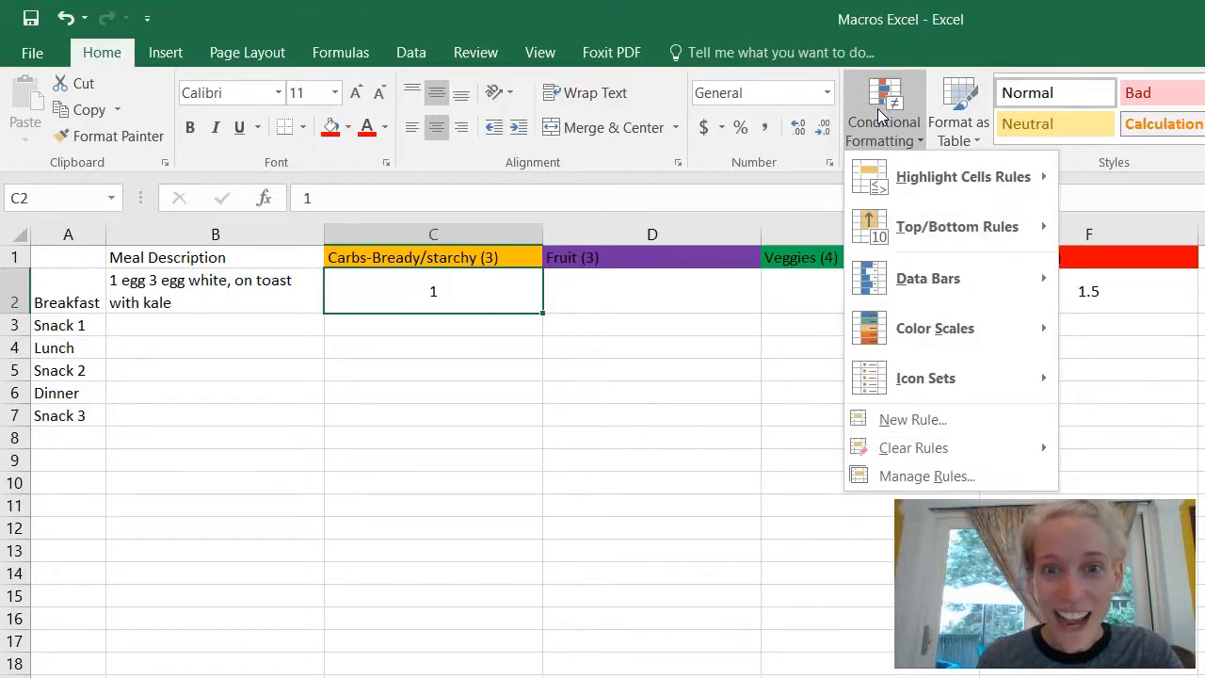
click(905, 183)
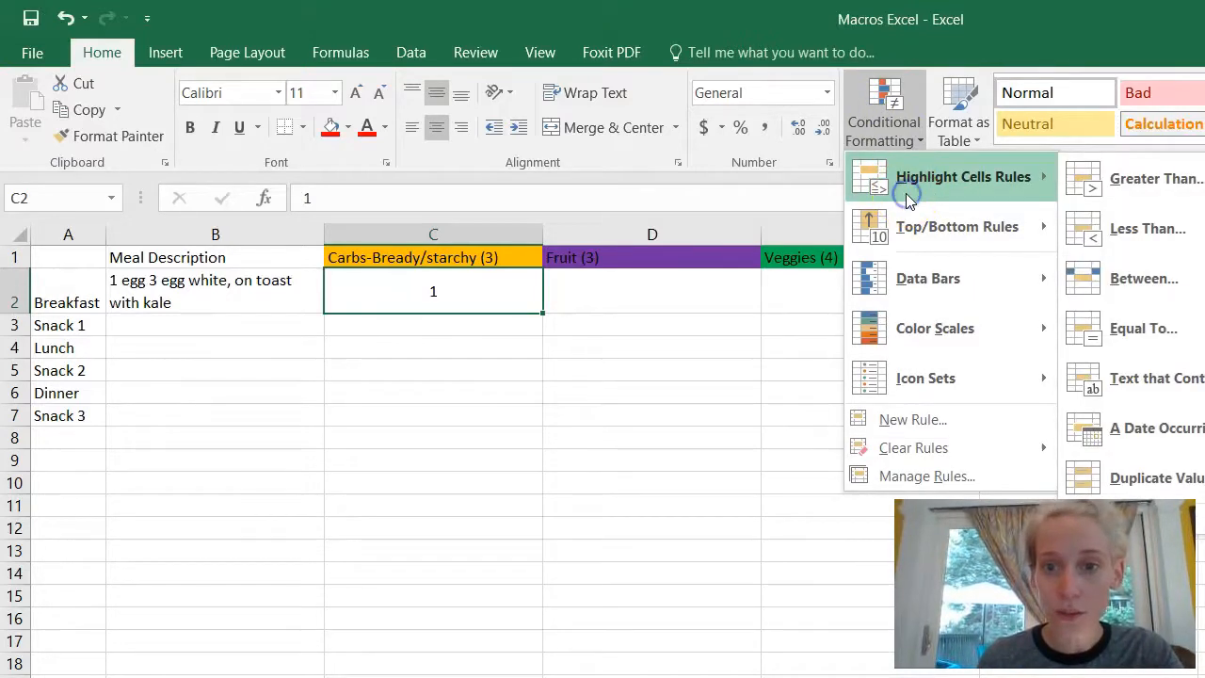
click(1135, 183)
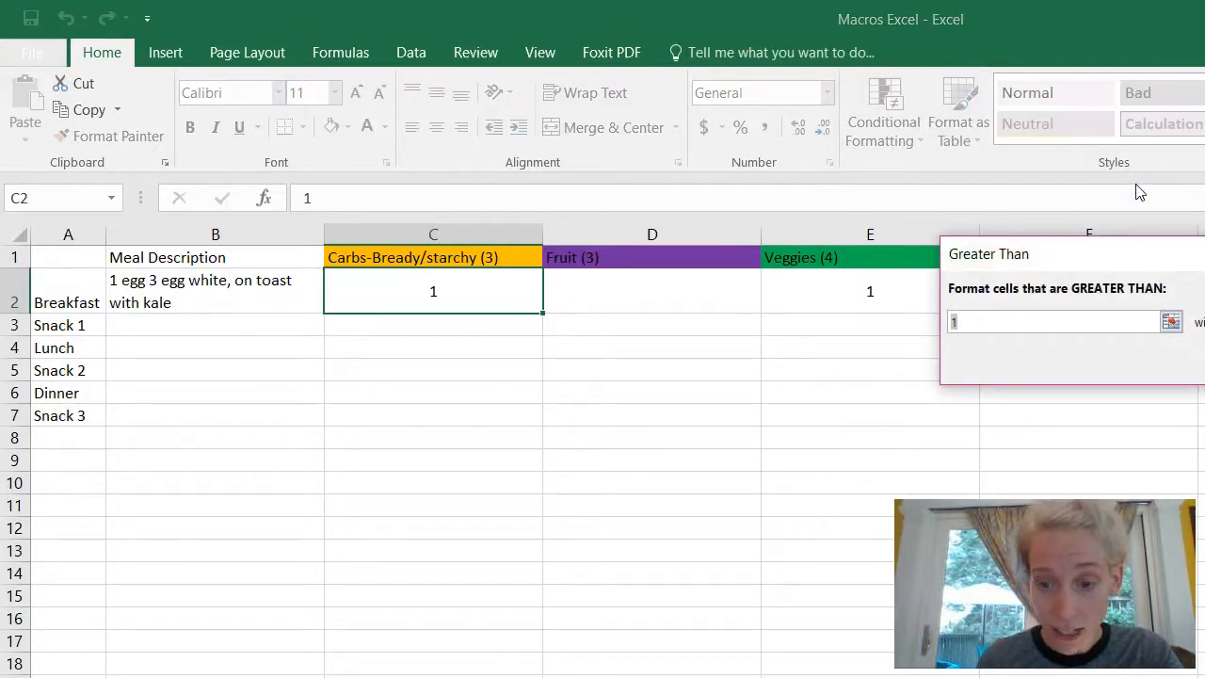
key(BackSpace)
text(0)
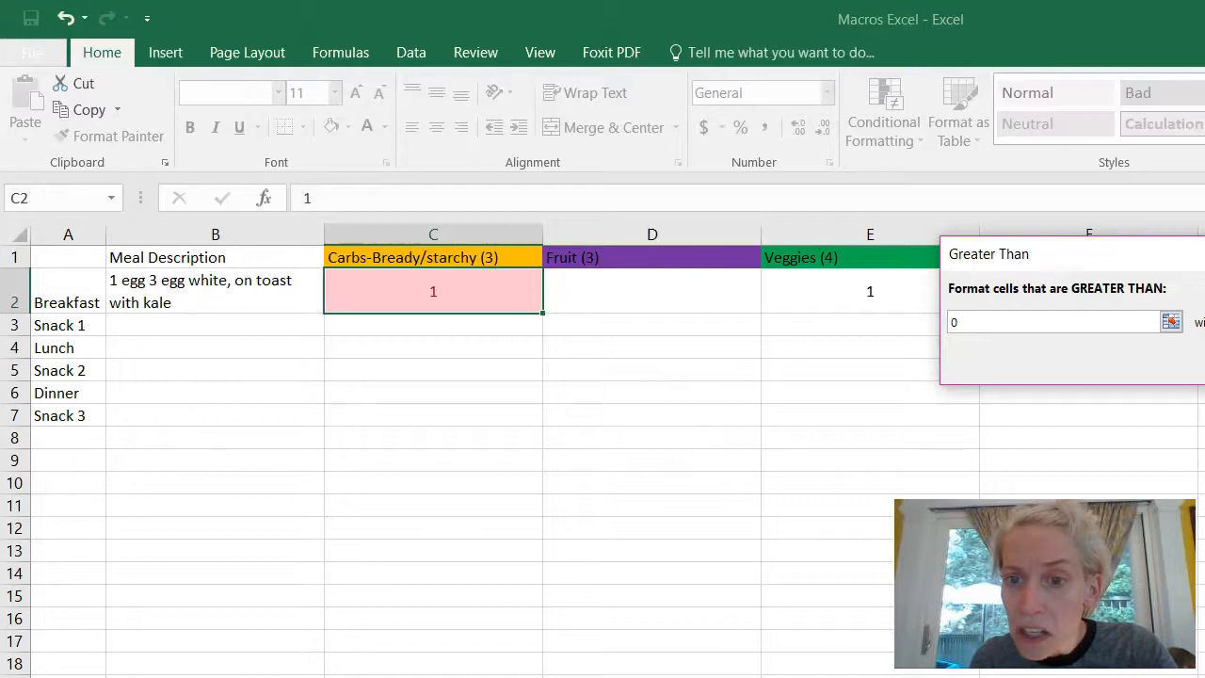
key(Down)
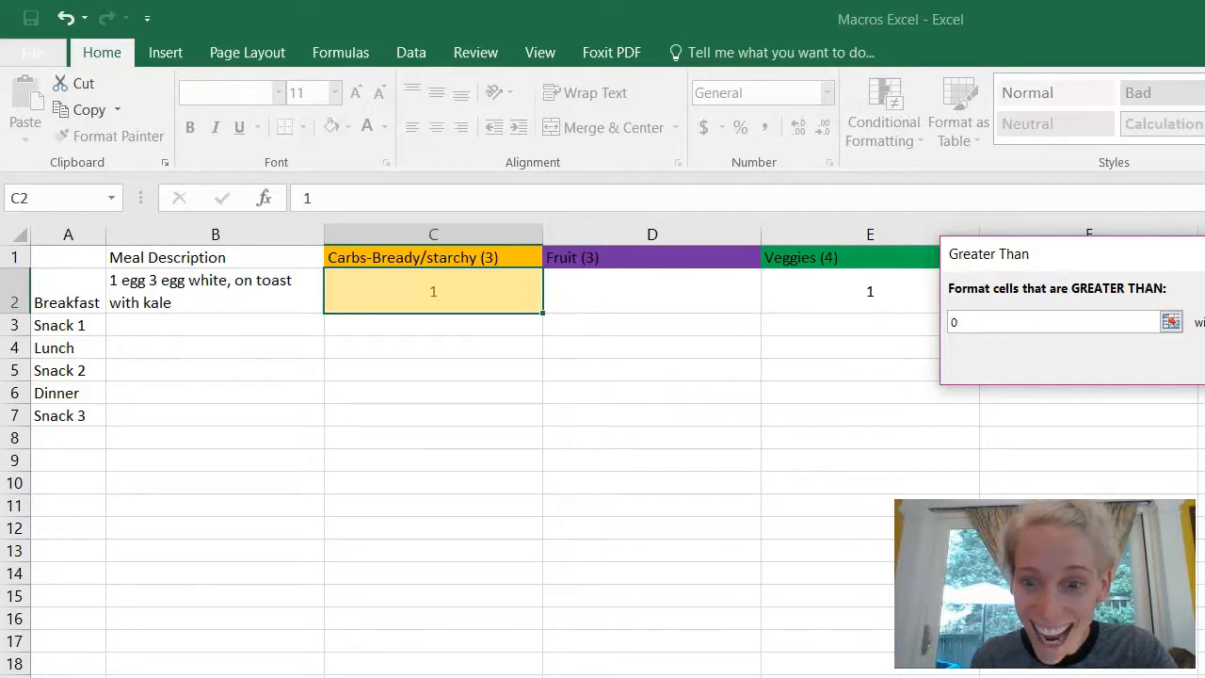
key(Return)
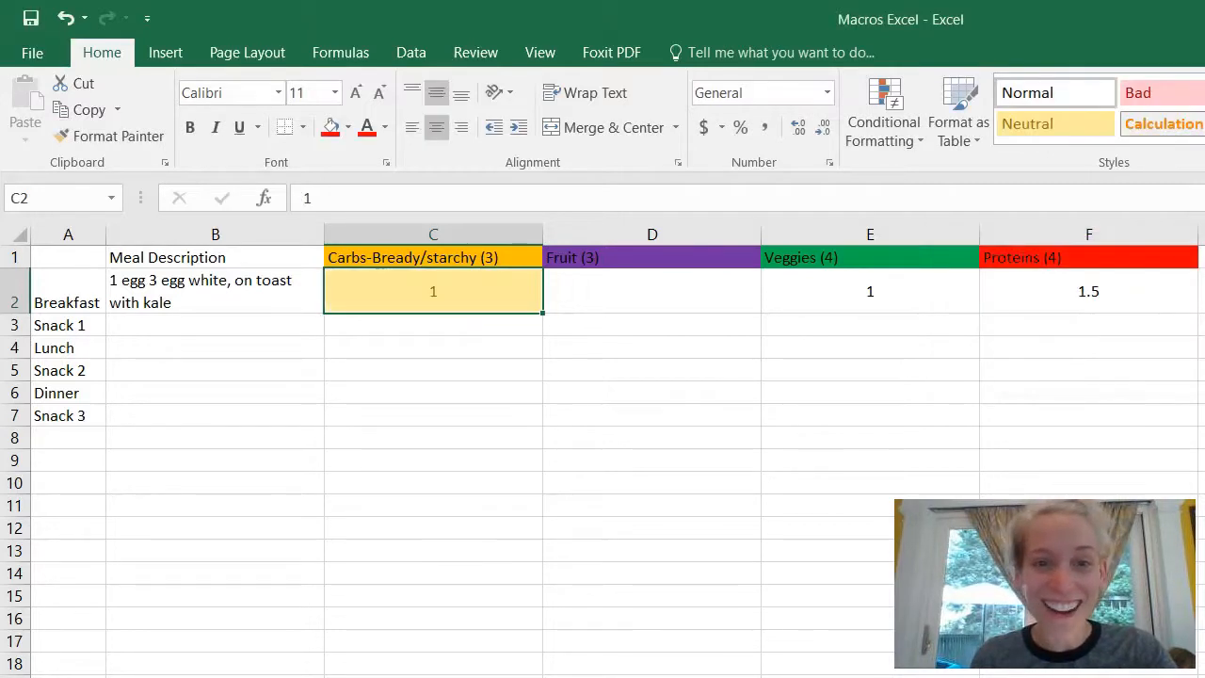
Step: Add a Greater Than 0 highlight rule to E2 with a custom green fill
click(943, 307)
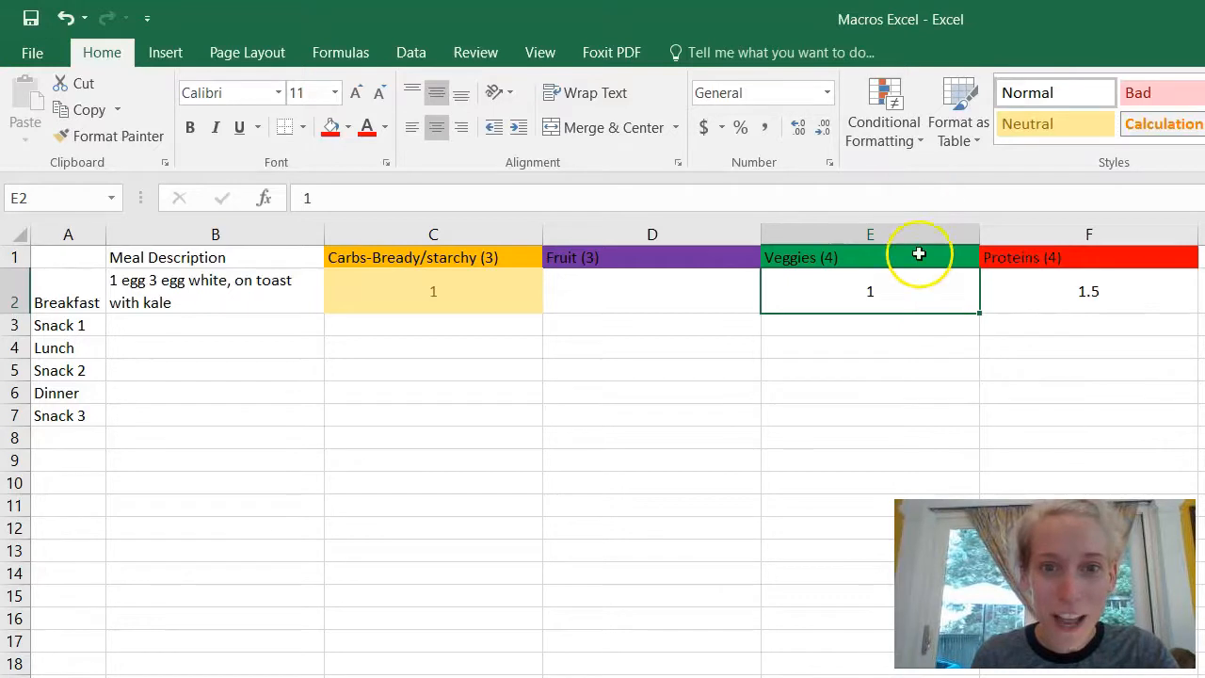
click(892, 139)
mouse_move(911, 181)
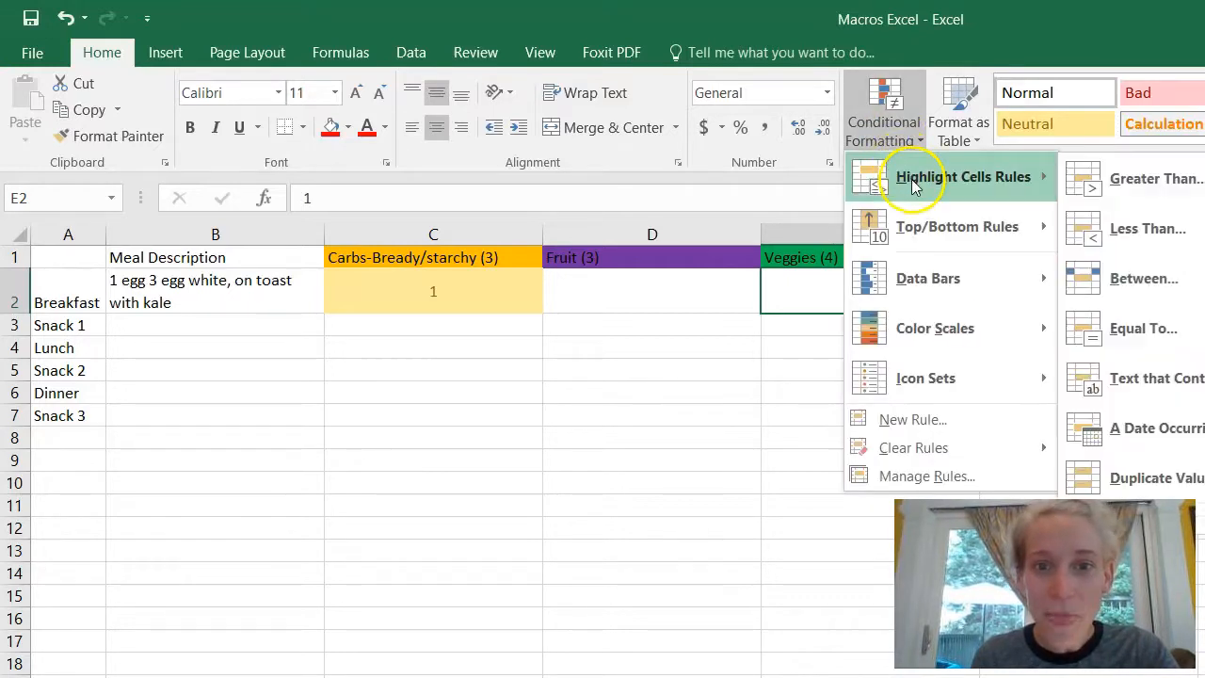
click(1151, 183)
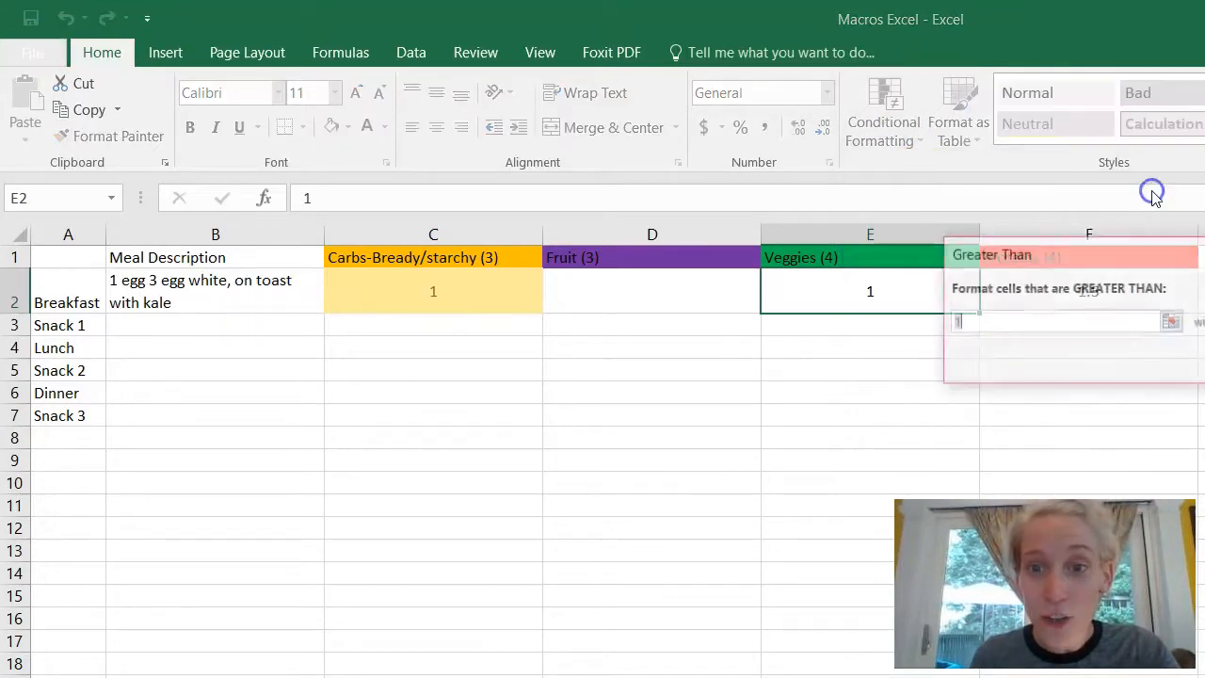
key(BackSpace)
text(0)
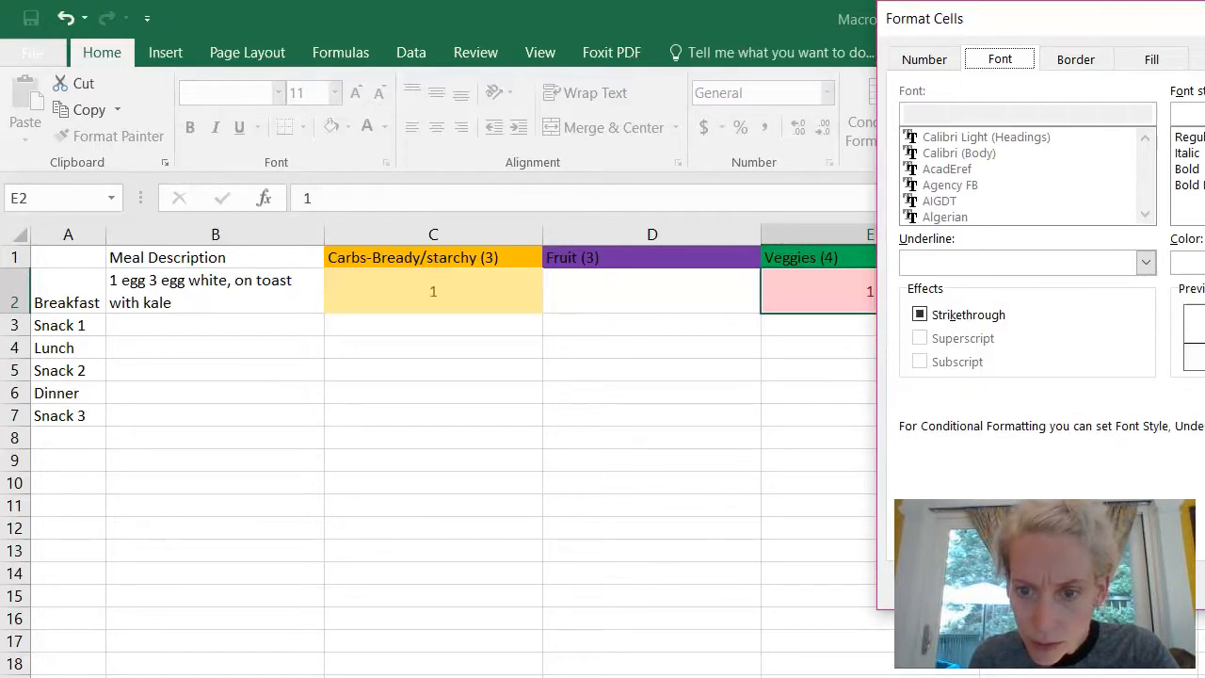
click(1154, 59)
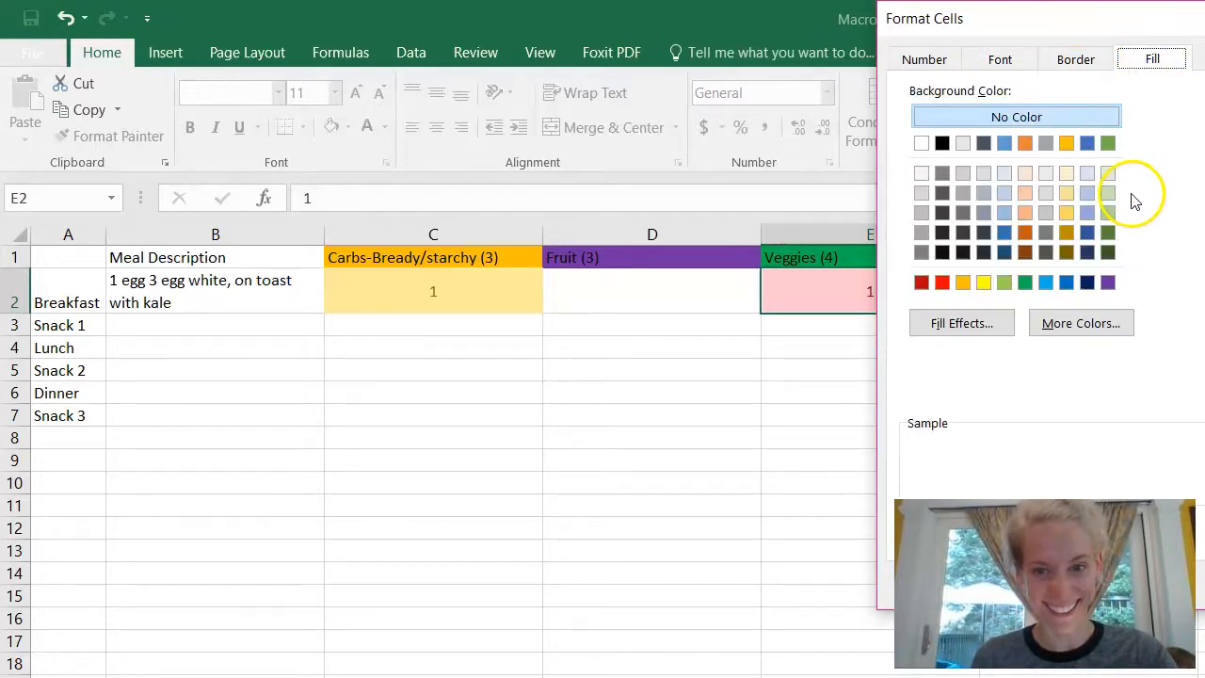
click(1025, 282)
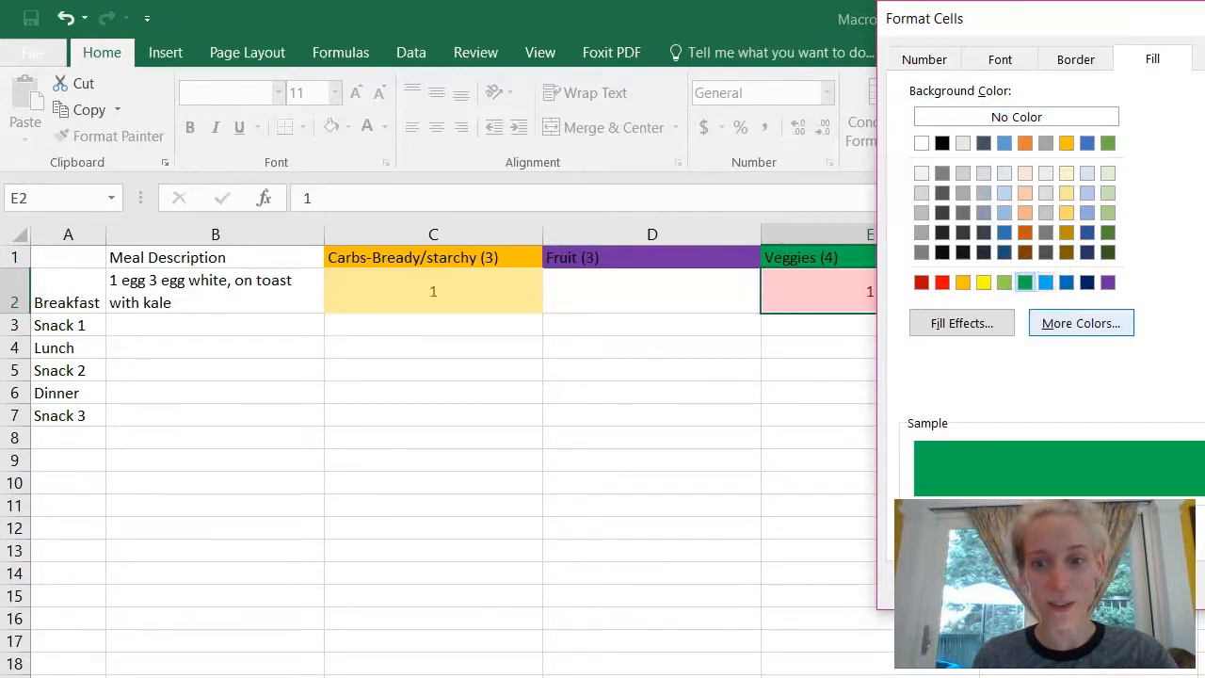
key(Return)
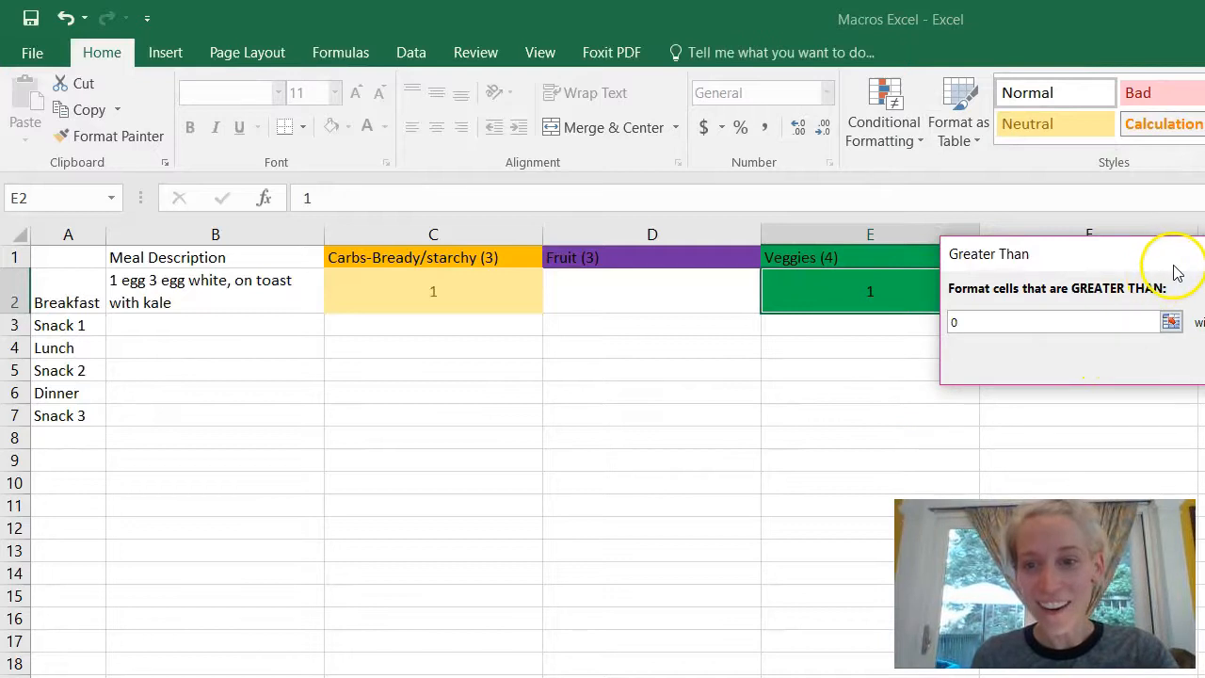
key(Return)
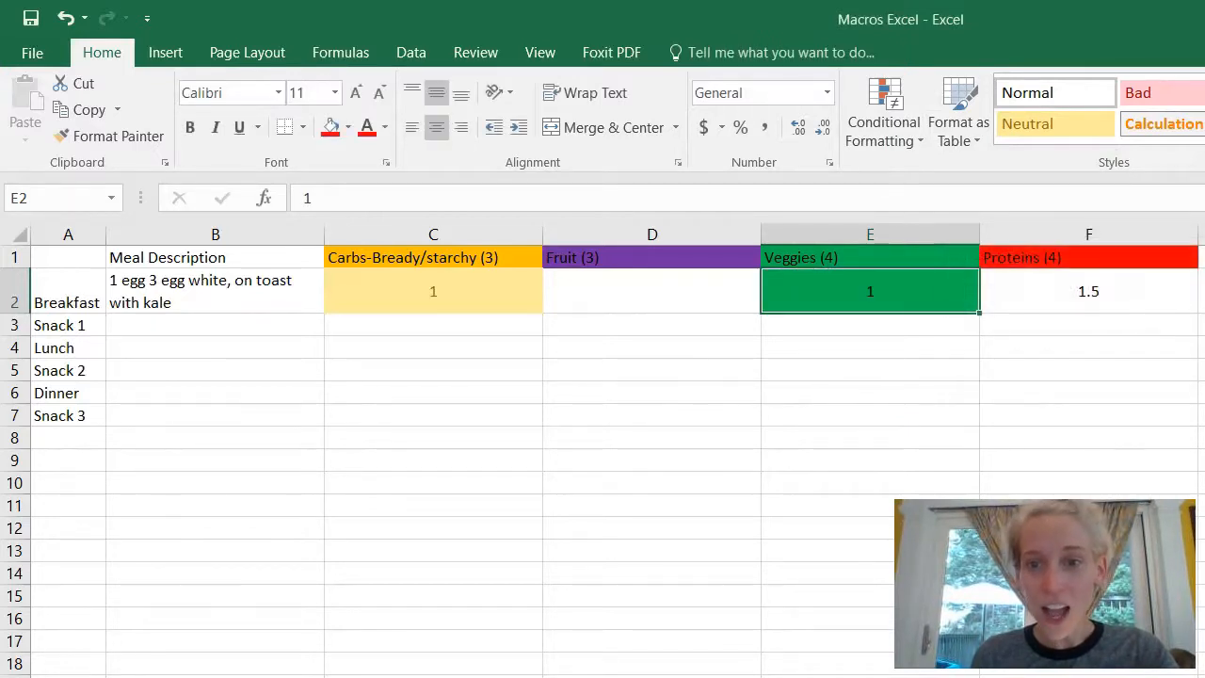
Step: Add a Greater Than 0 highlight rule with the default light red fill to proteins cell F2
click(1149, 296)
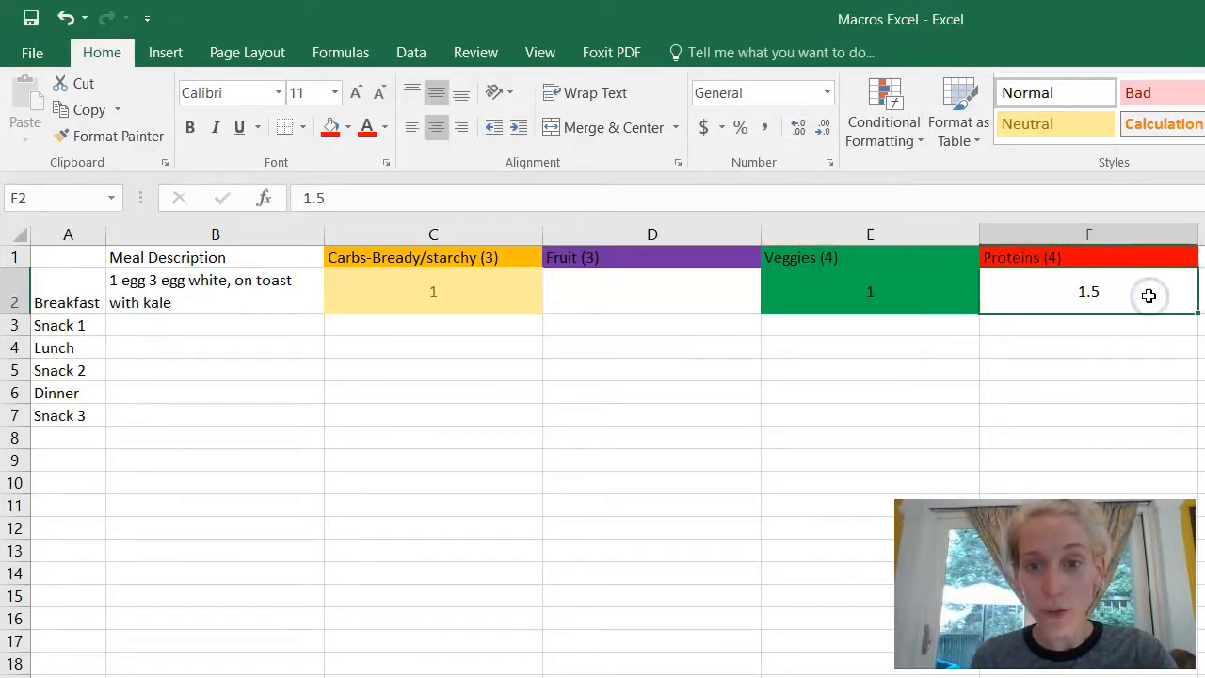
click(889, 122)
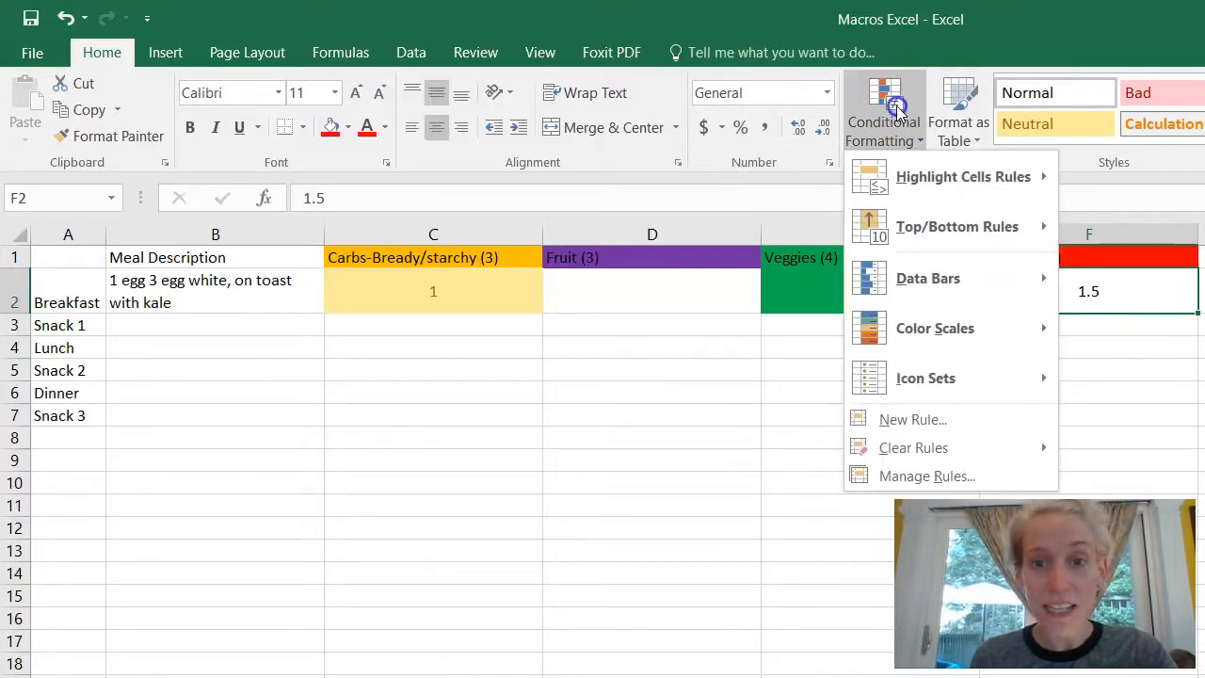
click(946, 419)
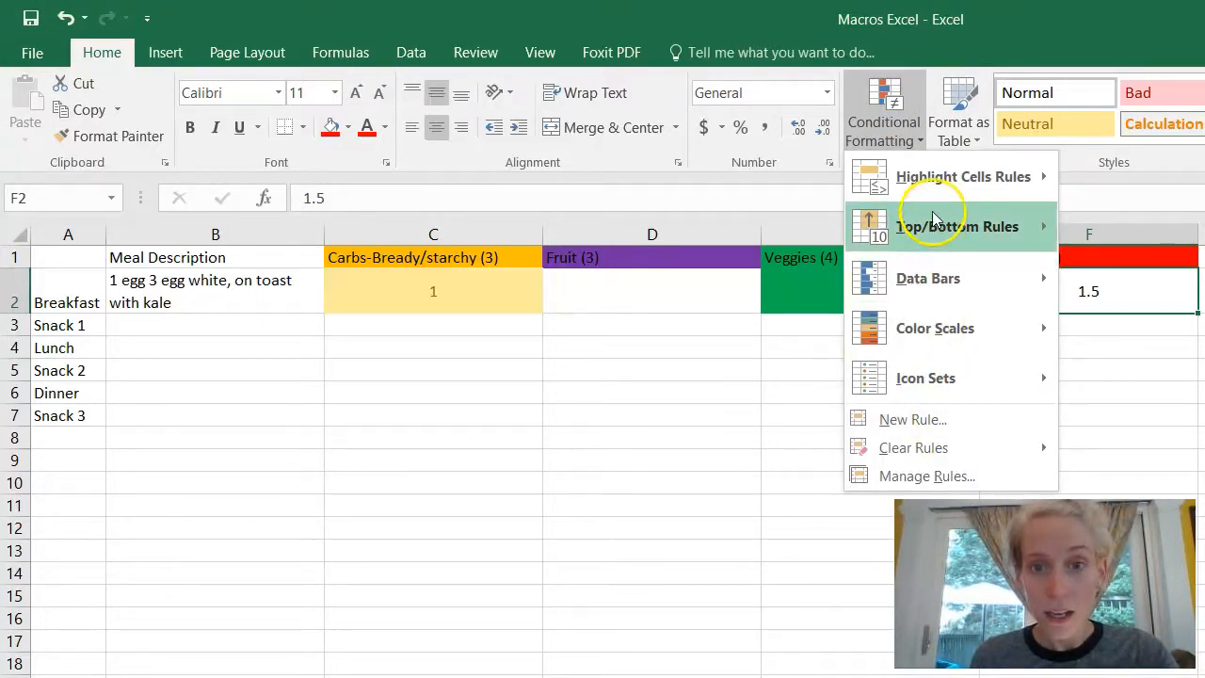
mouse_move(932, 186)
click(1087, 178)
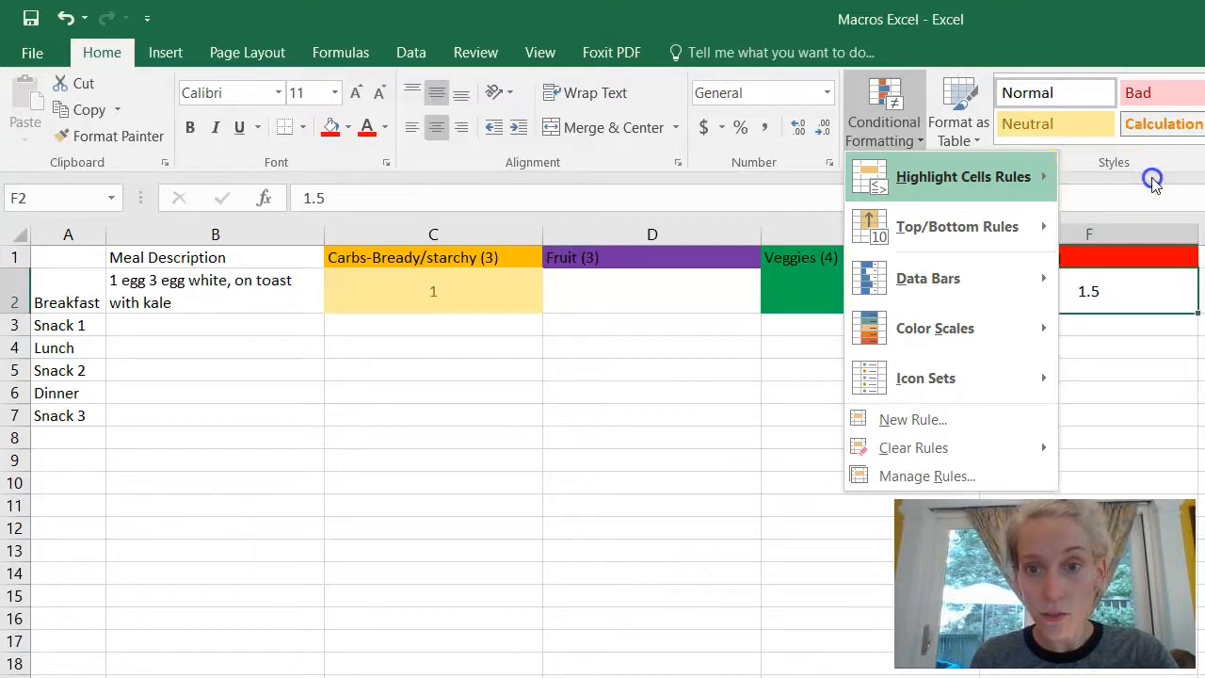
key(BackSpace)
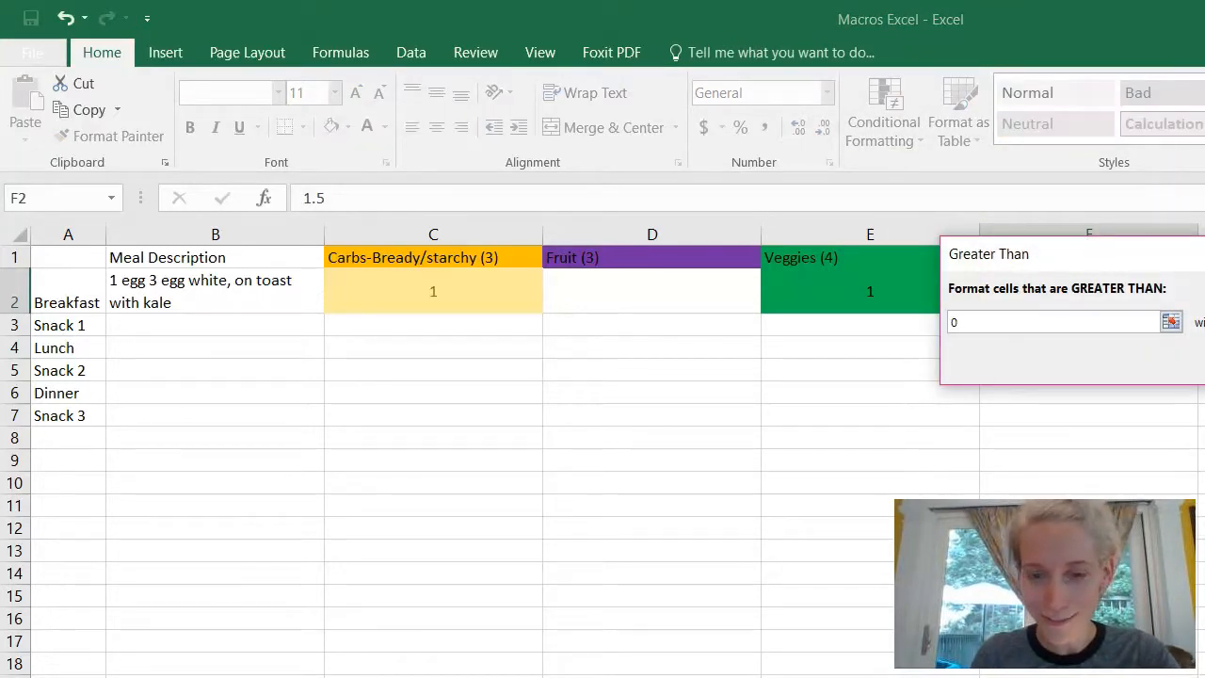
text(0)
key(Return)
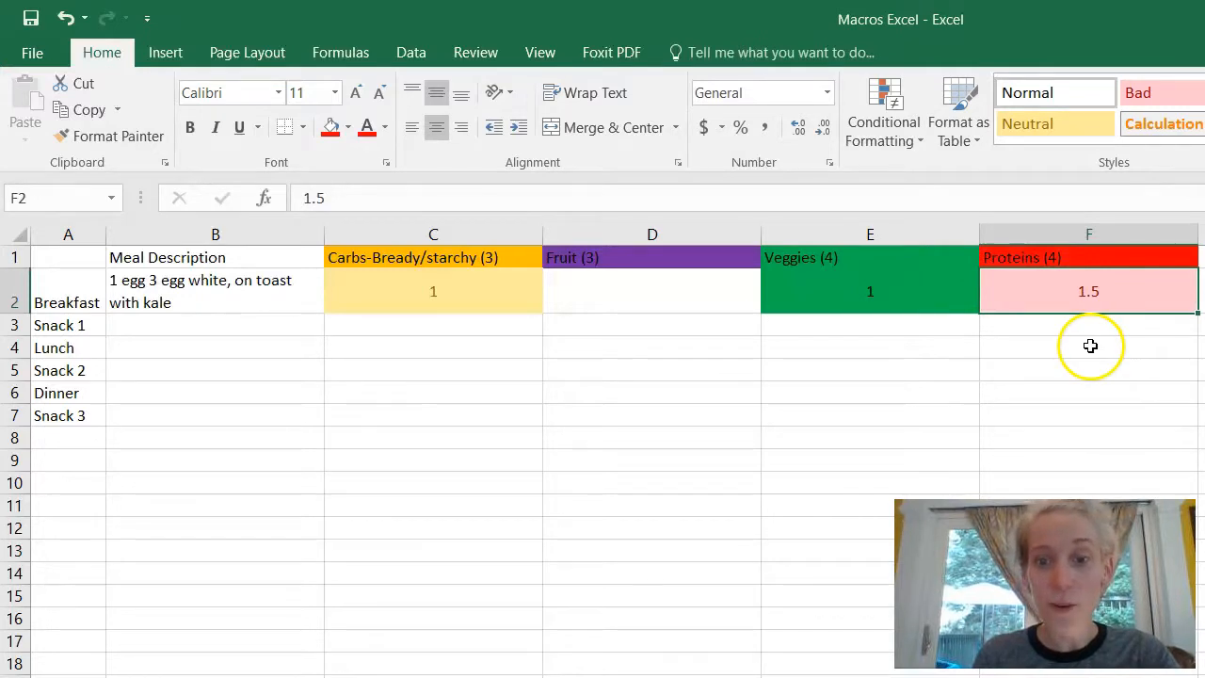
Step: Add a Greater Than 0 highlight rule with a custom purple fill to fruit cell D2
click(716, 287)
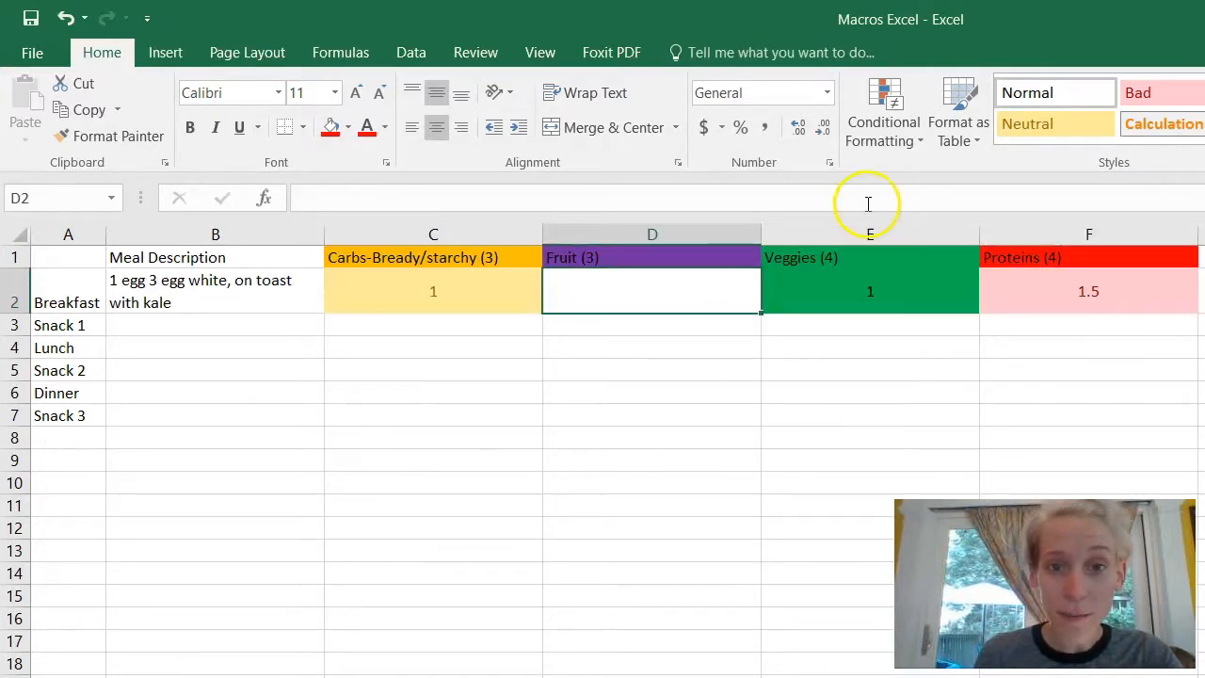
click(885, 115)
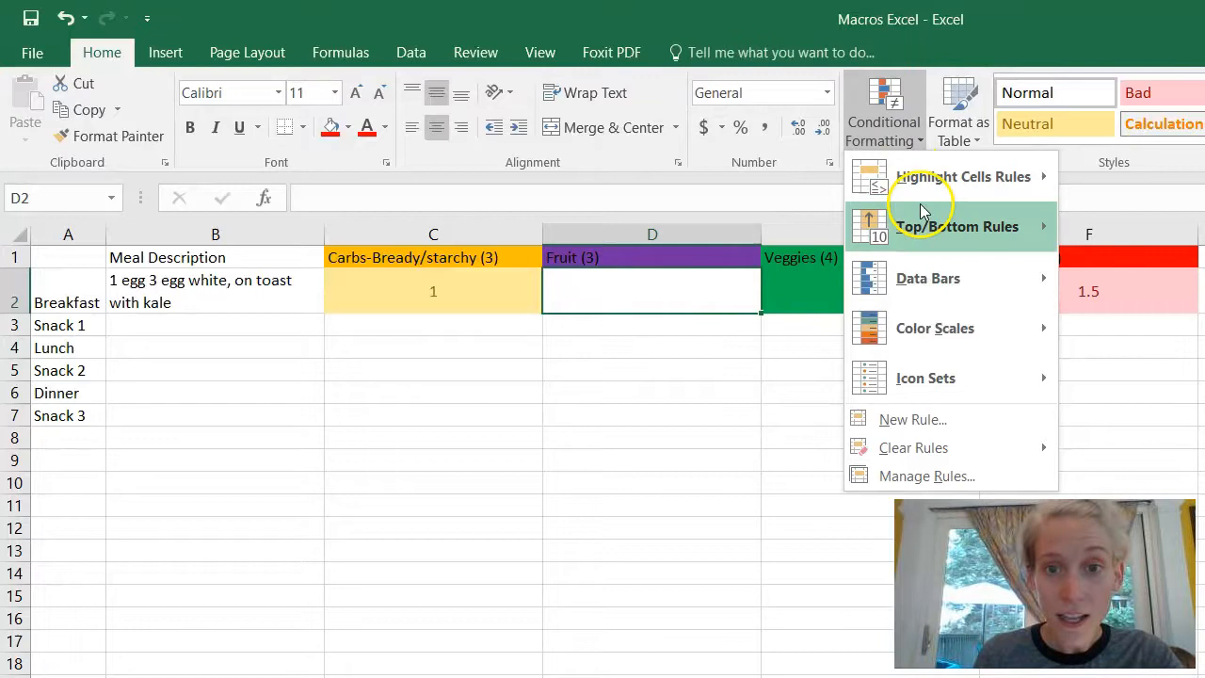
mouse_move(922, 183)
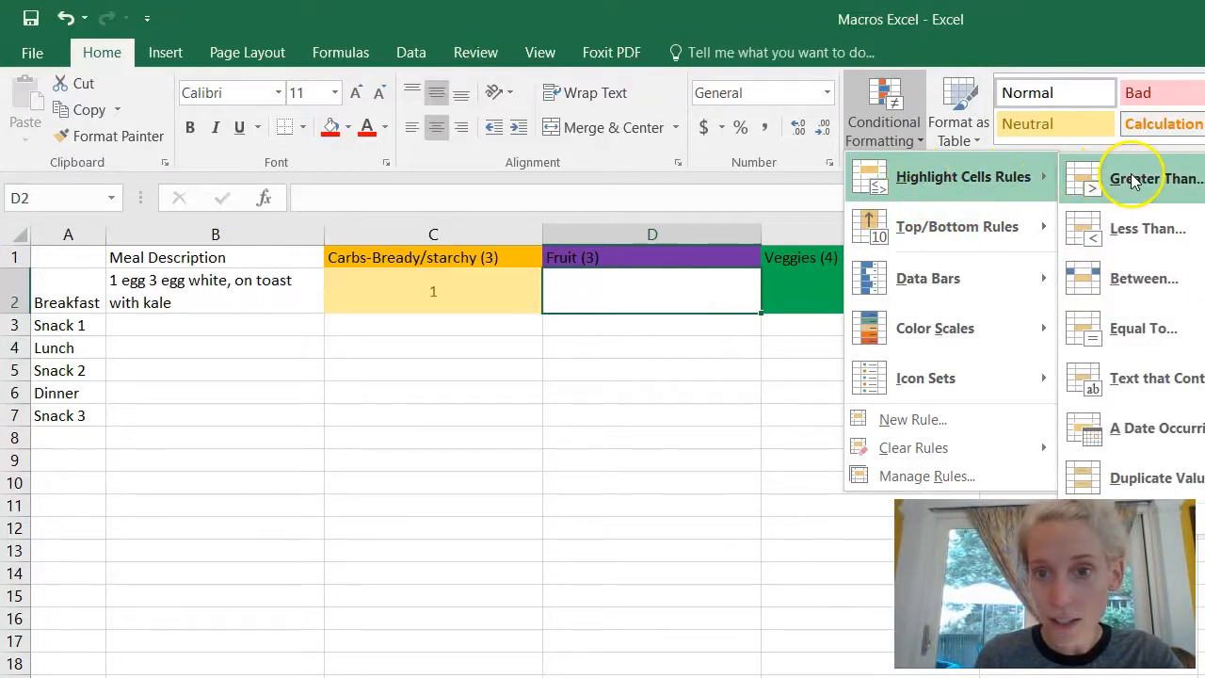
click(1135, 182)
text(0)
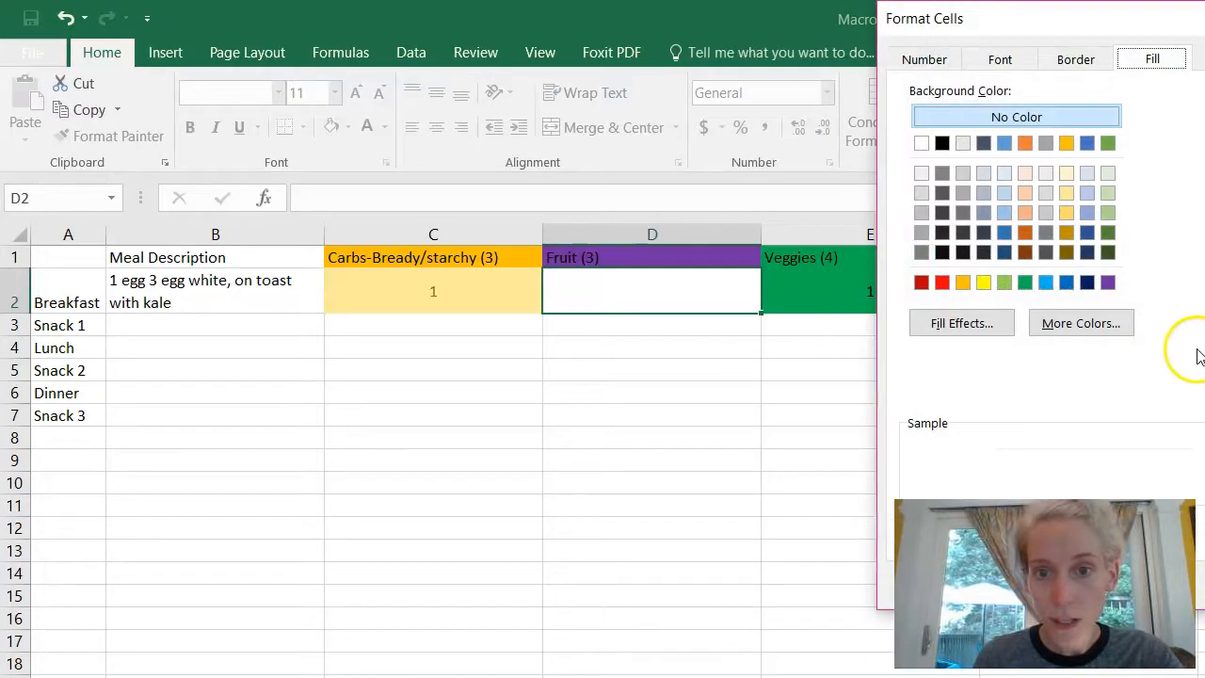
click(1108, 283)
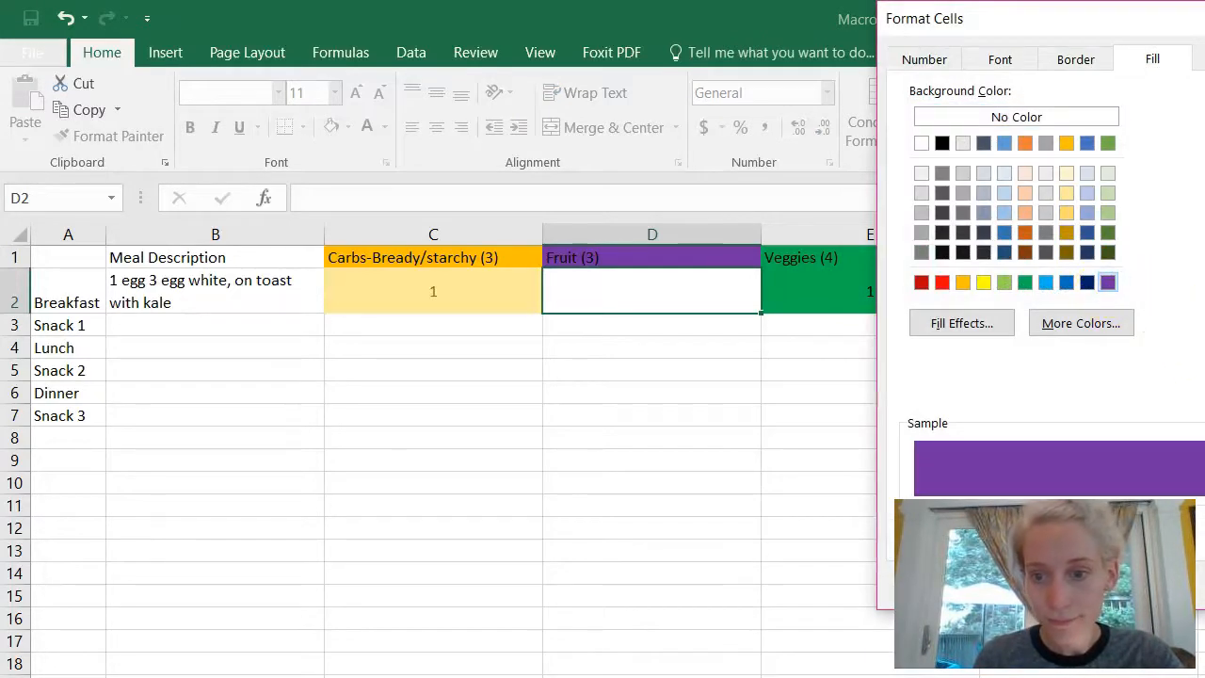
key(Return)
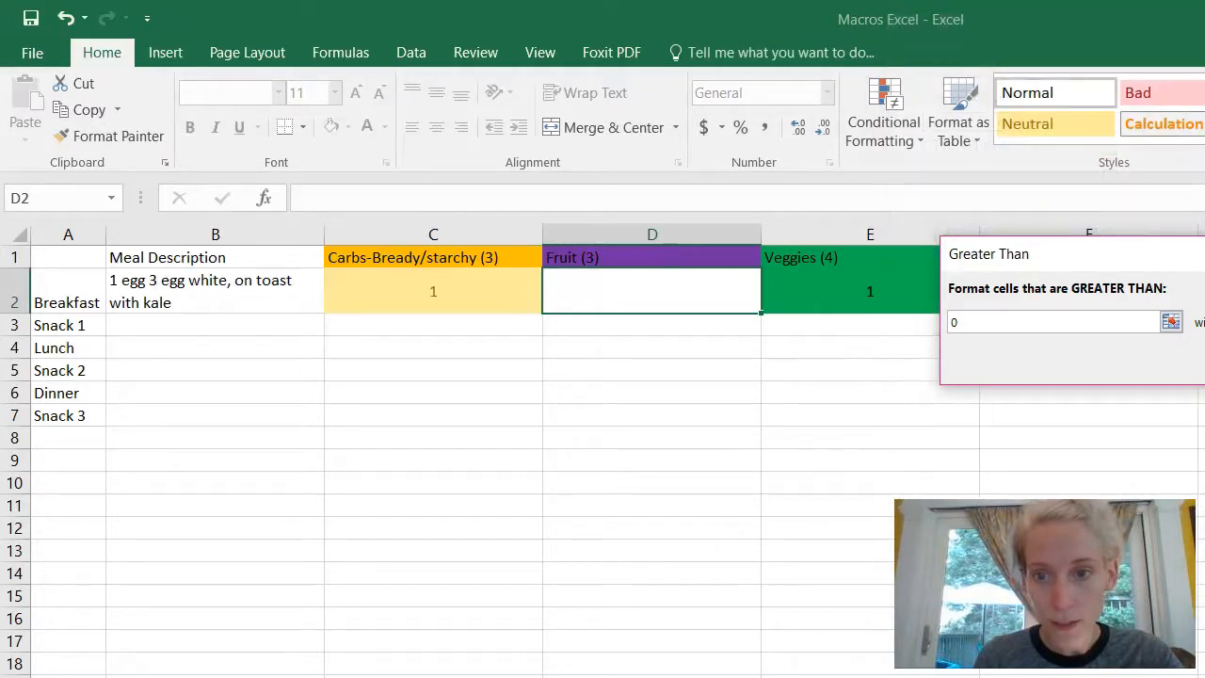
key(Return)
click(693, 328)
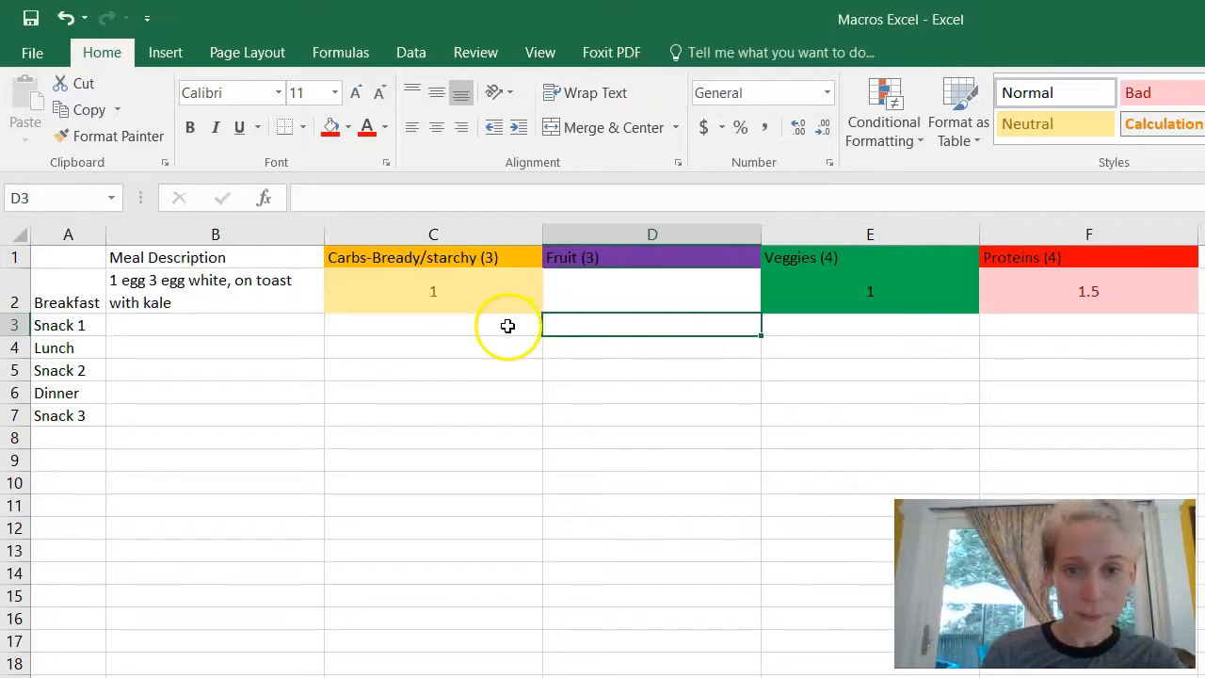
Step: Enter Snack 1 servings of 1 protein in F3, 1 veggie in E3 and 2 fruit in D3
click(1040, 328)
text(1)
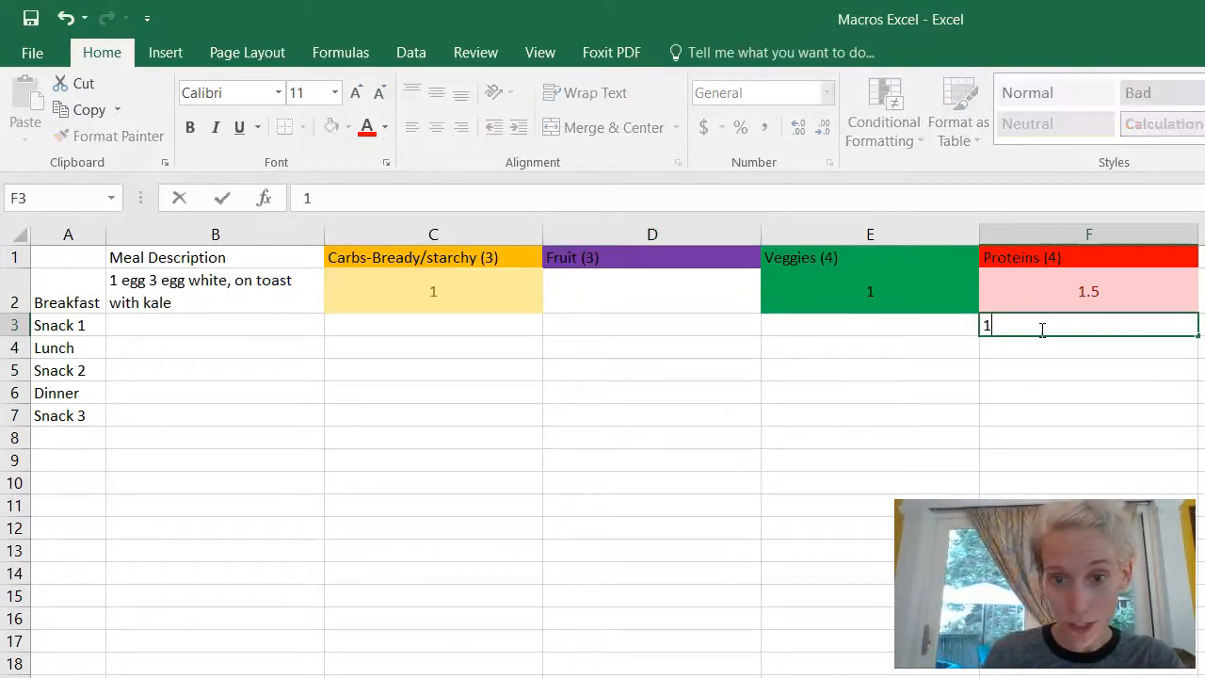
key(Left)
text(1)
key(Left)
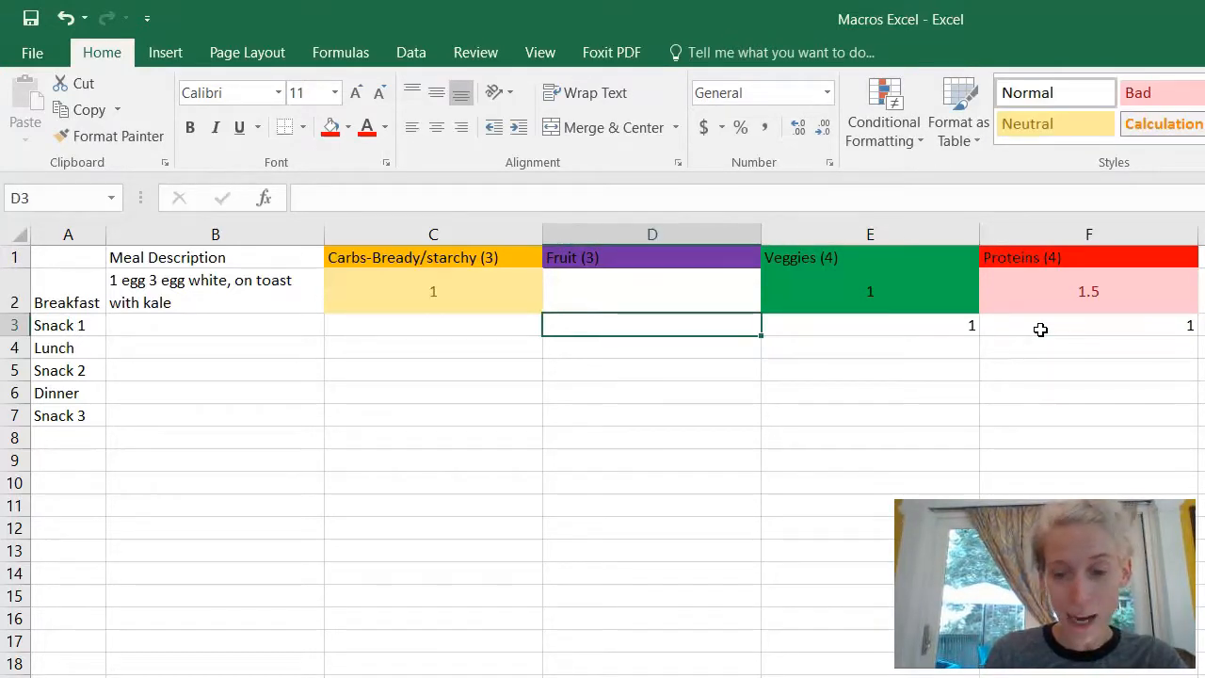
text(2)
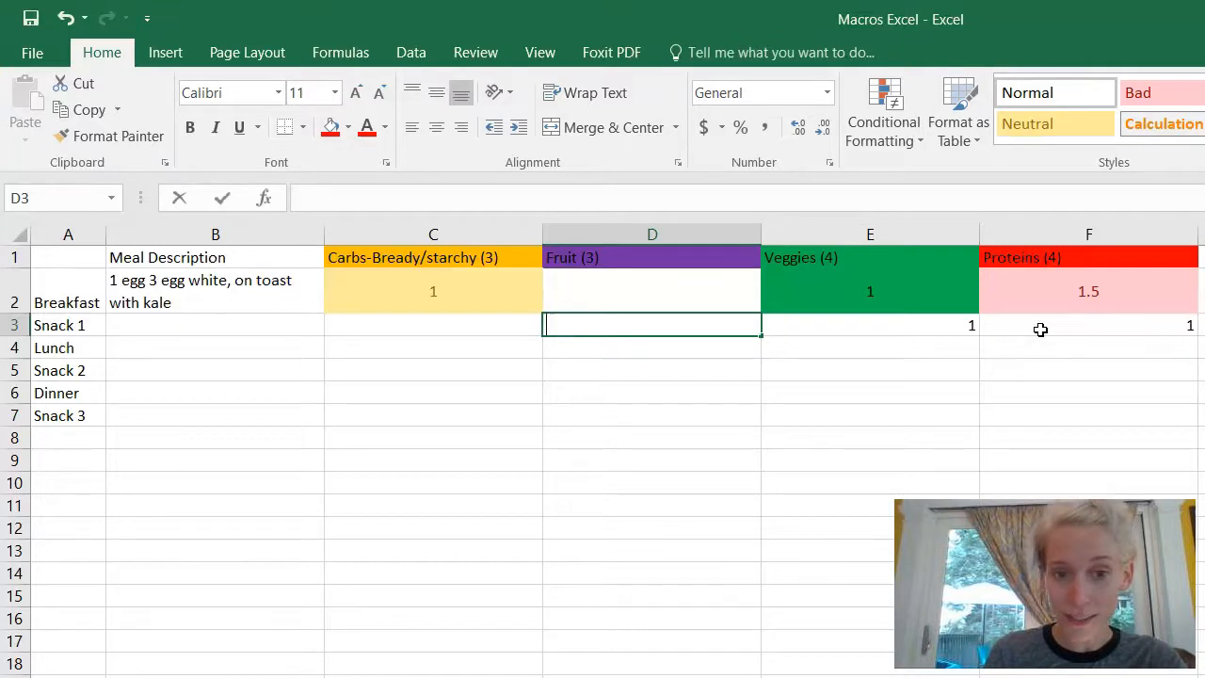
key(Left)
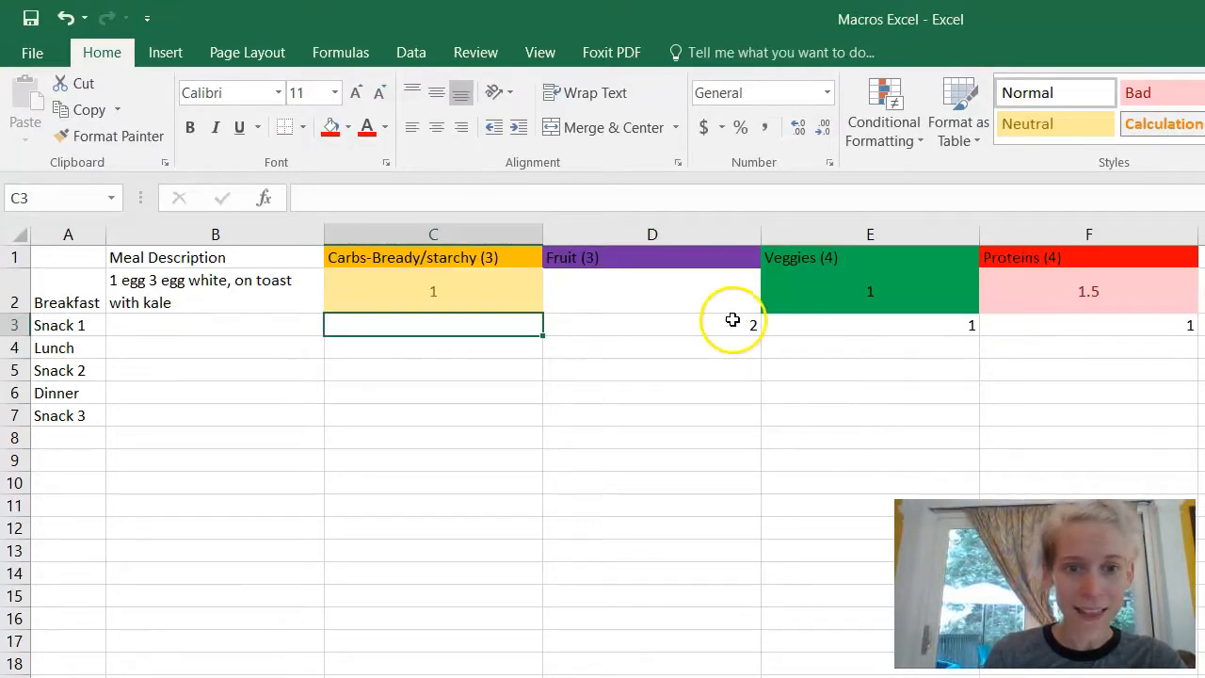
click(699, 301)
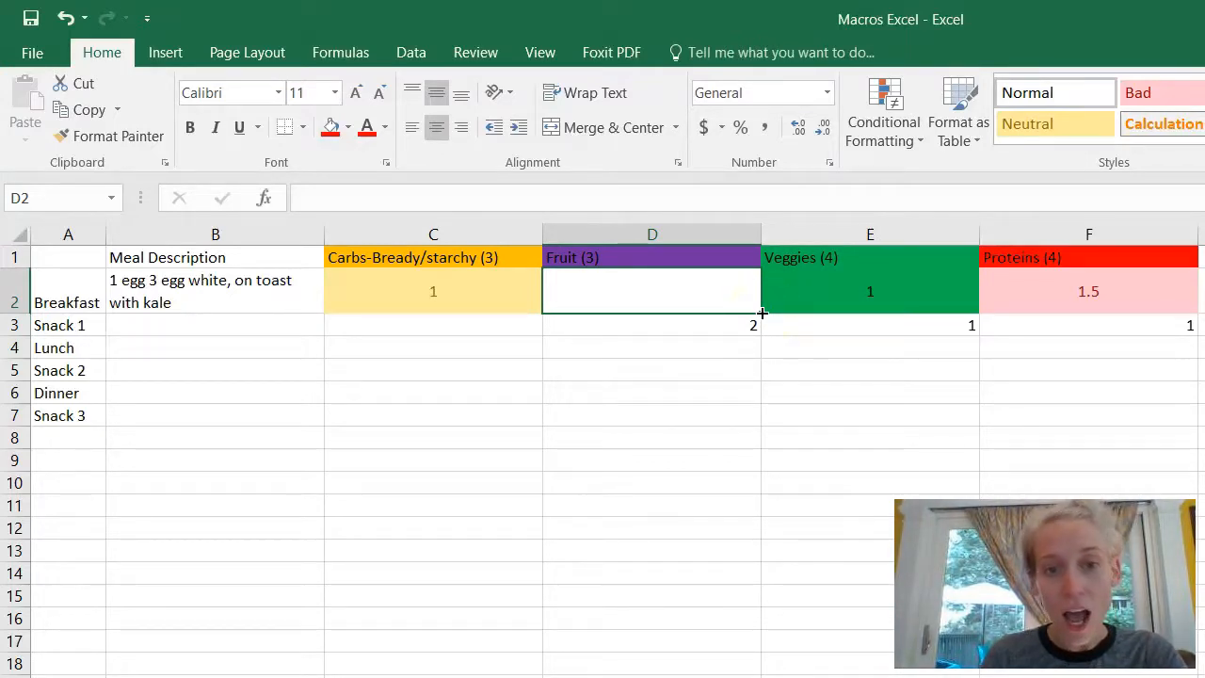
Step: Copy D2's formatting down the Fruit column to row 8
drag(761, 312, 760, 445)
click(792, 430)
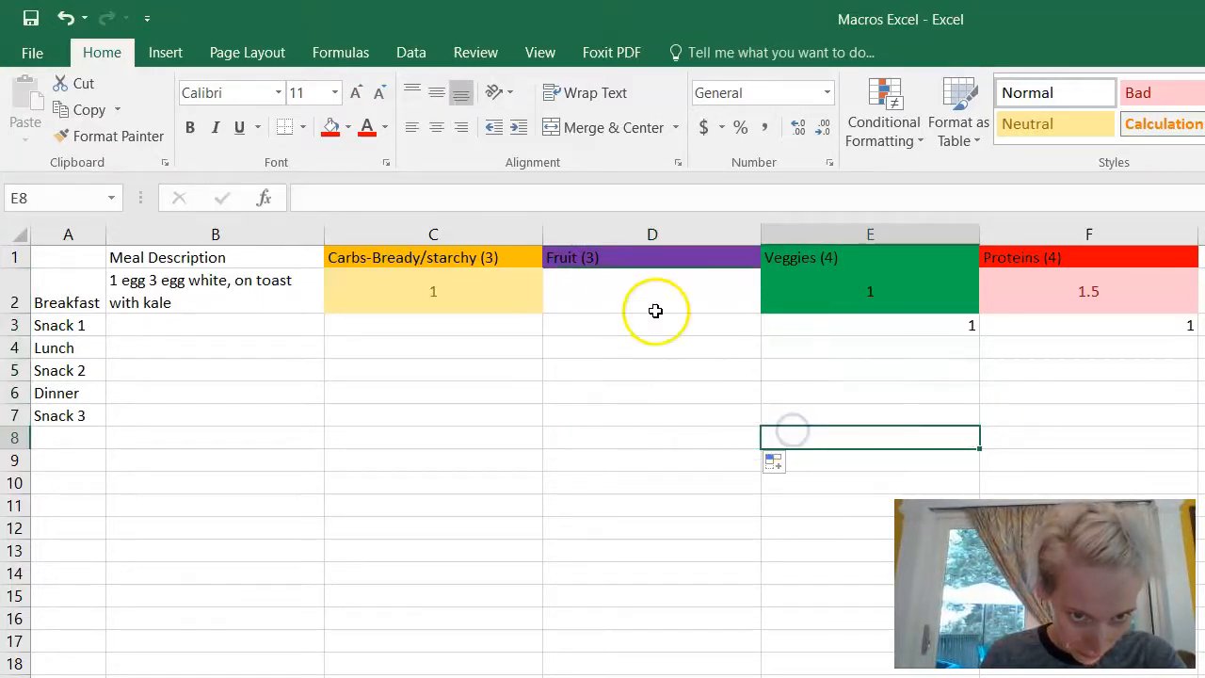
click(623, 297)
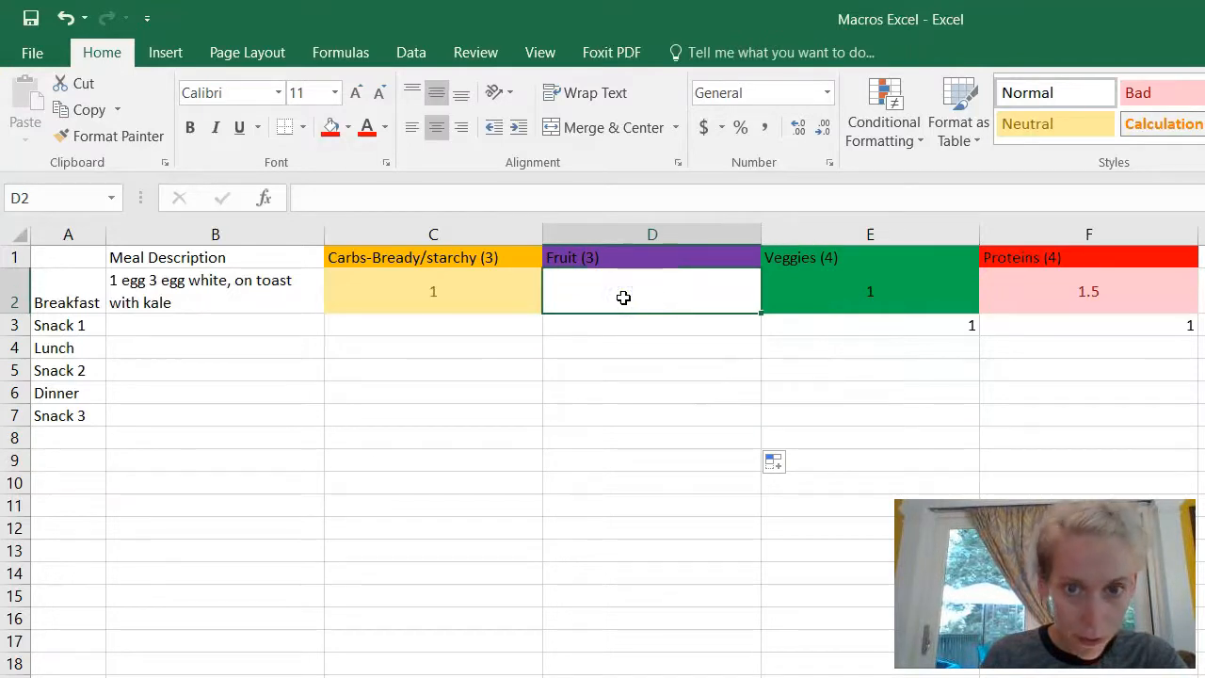
click(868, 112)
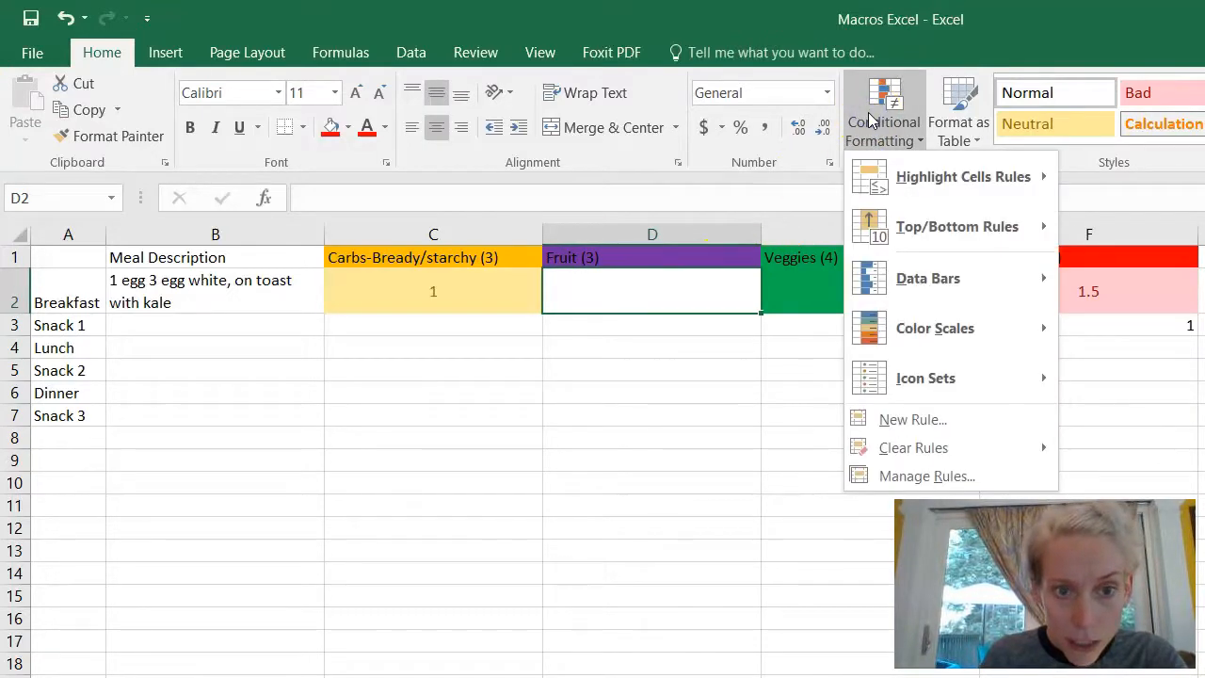
click(753, 304)
Step: Apply a Greater Than 0 rule with a purple fill to fruit cells D2:D7
drag(706, 291, 716, 417)
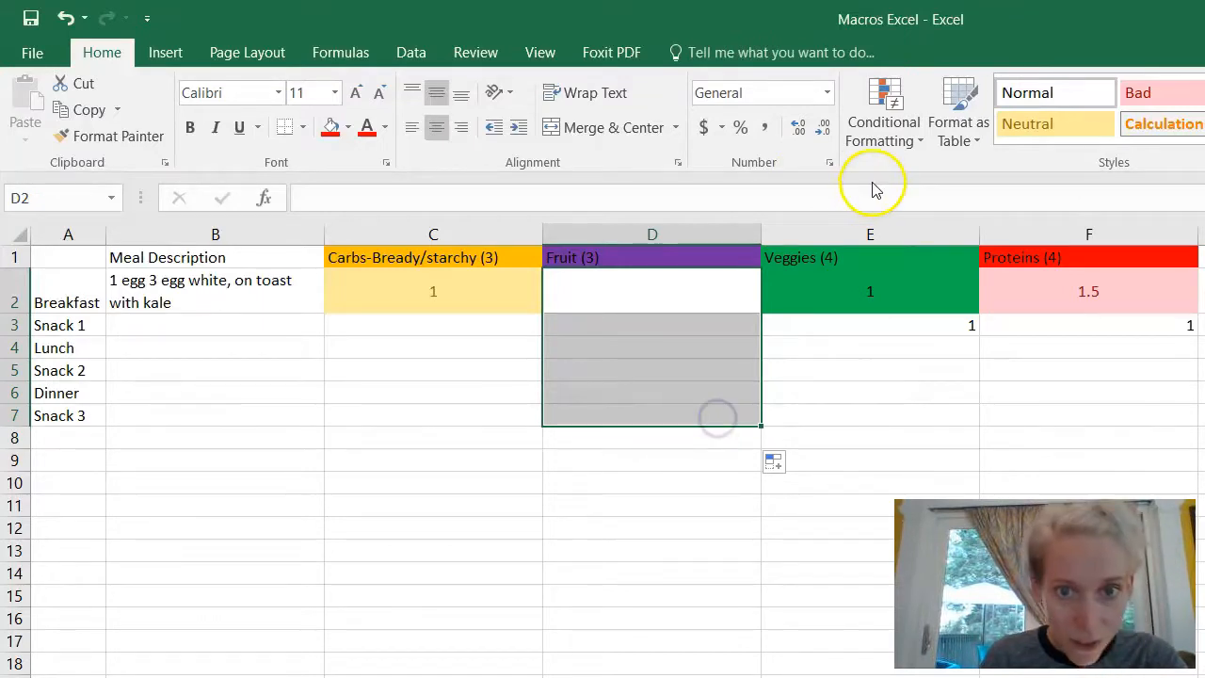
click(885, 128)
mouse_move(906, 182)
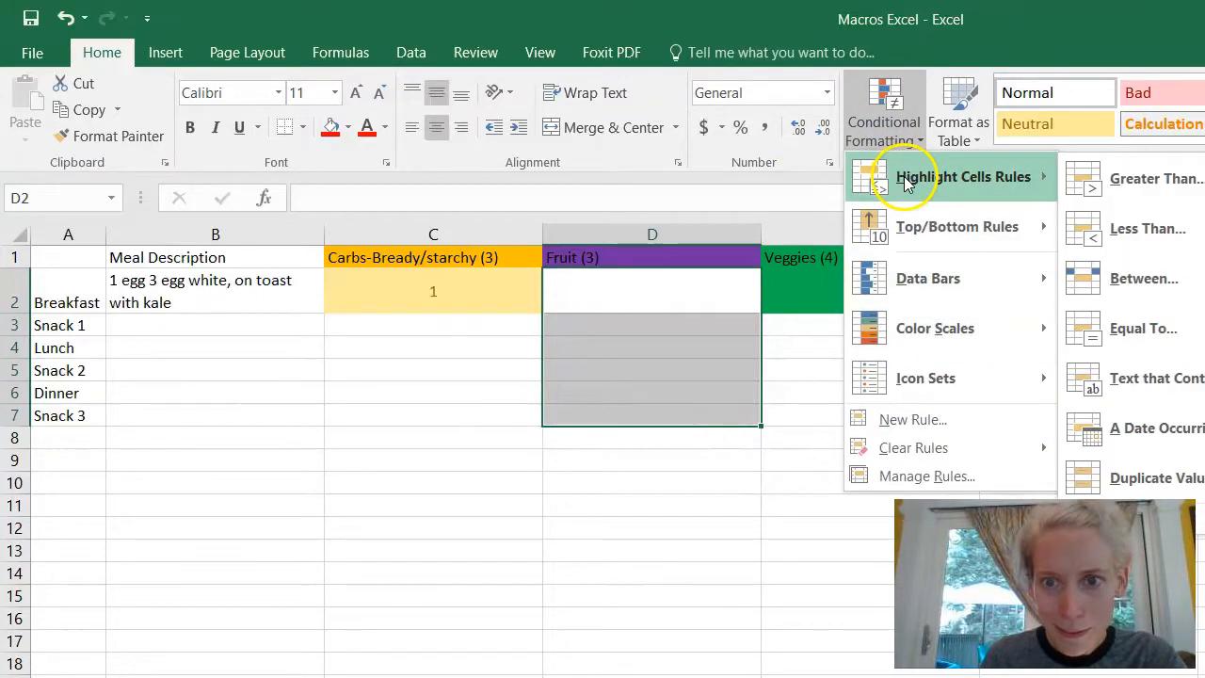
click(1116, 169)
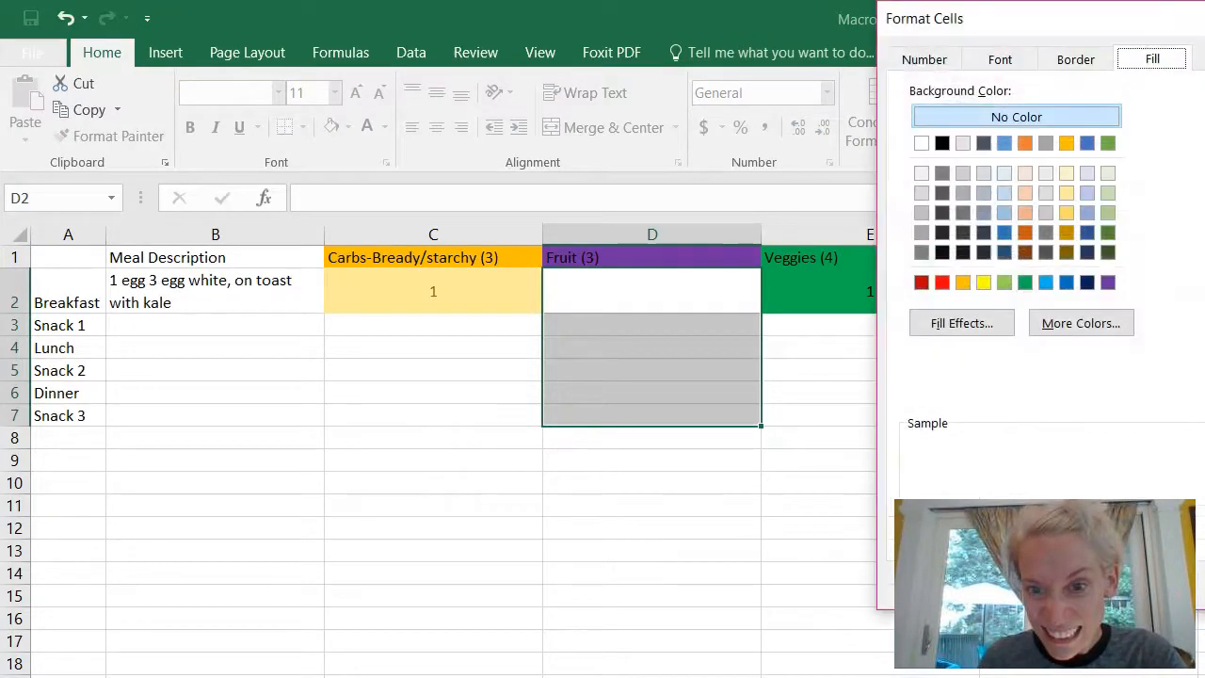
click(1107, 285)
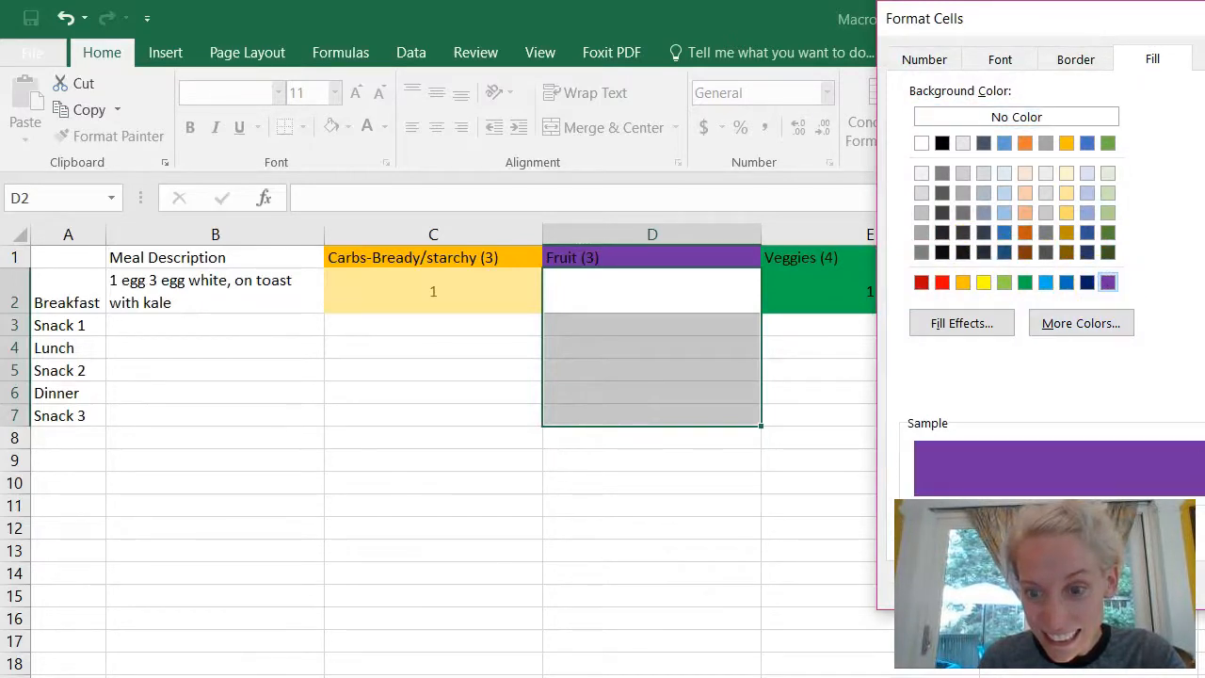
key(Return)
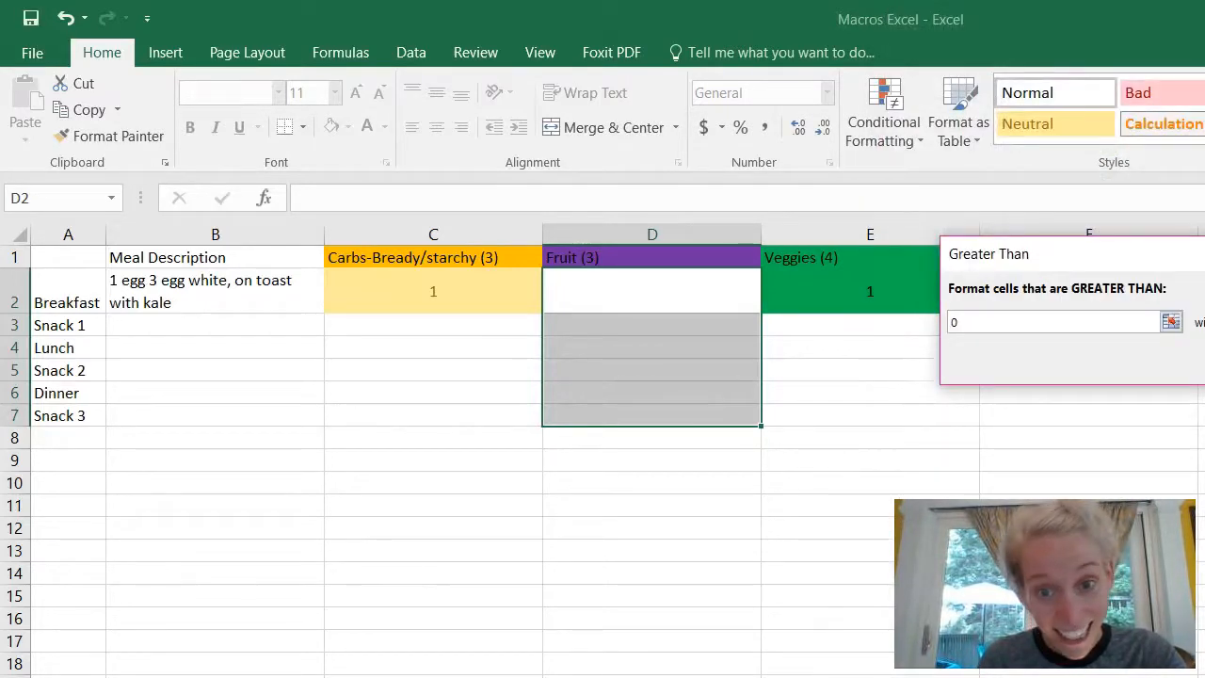
key(Return)
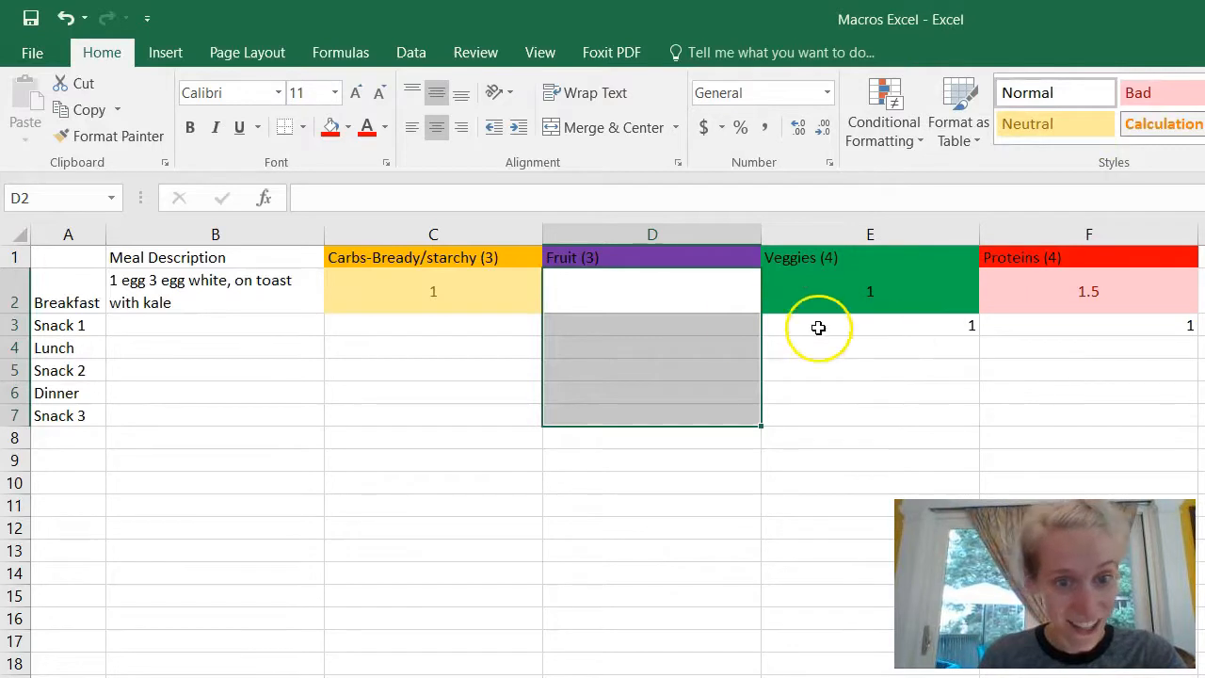
Step: Enter 1 fruit serving for Snack 1 in D3
click(691, 326)
click(691, 326)
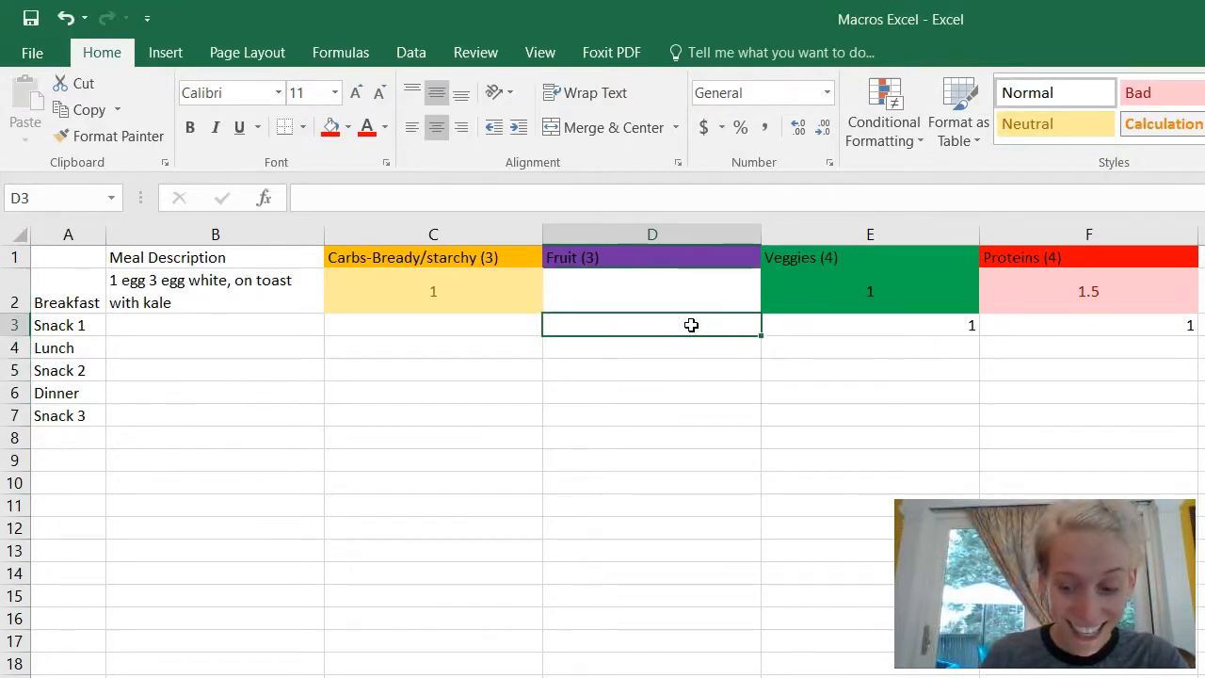
text(1)
key(Return)
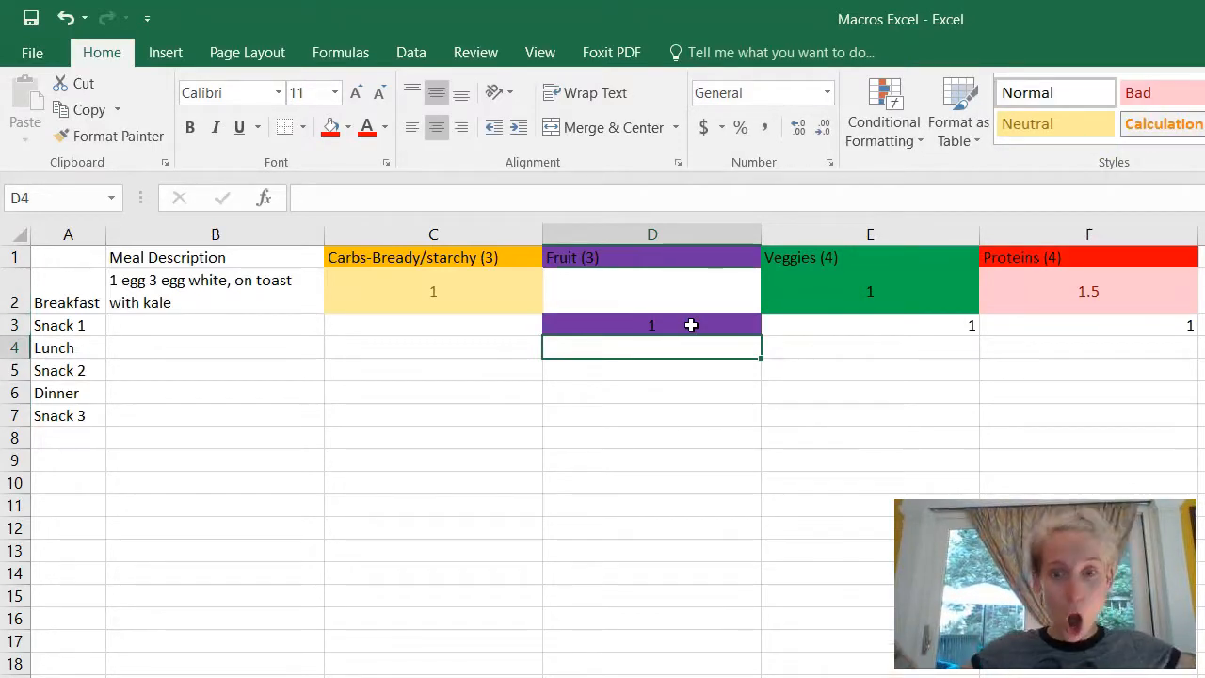
Step: Fill E2's value and green format down the Veggies column to E8
click(954, 288)
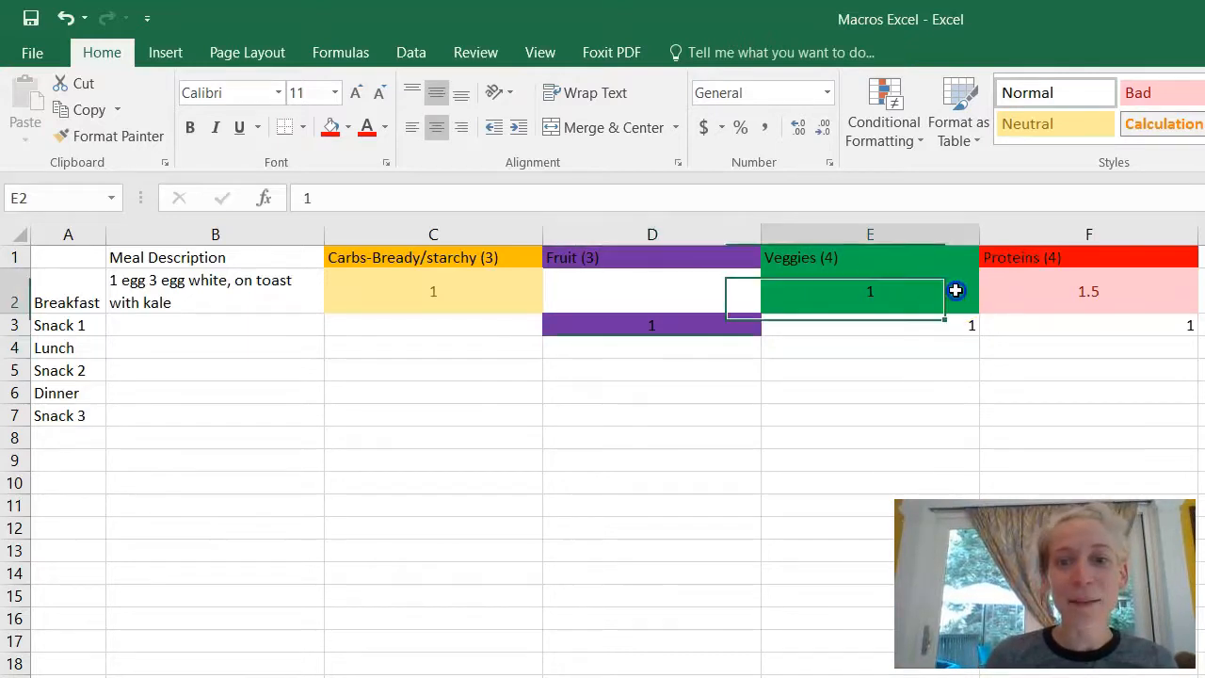
drag(979, 313, 972, 451)
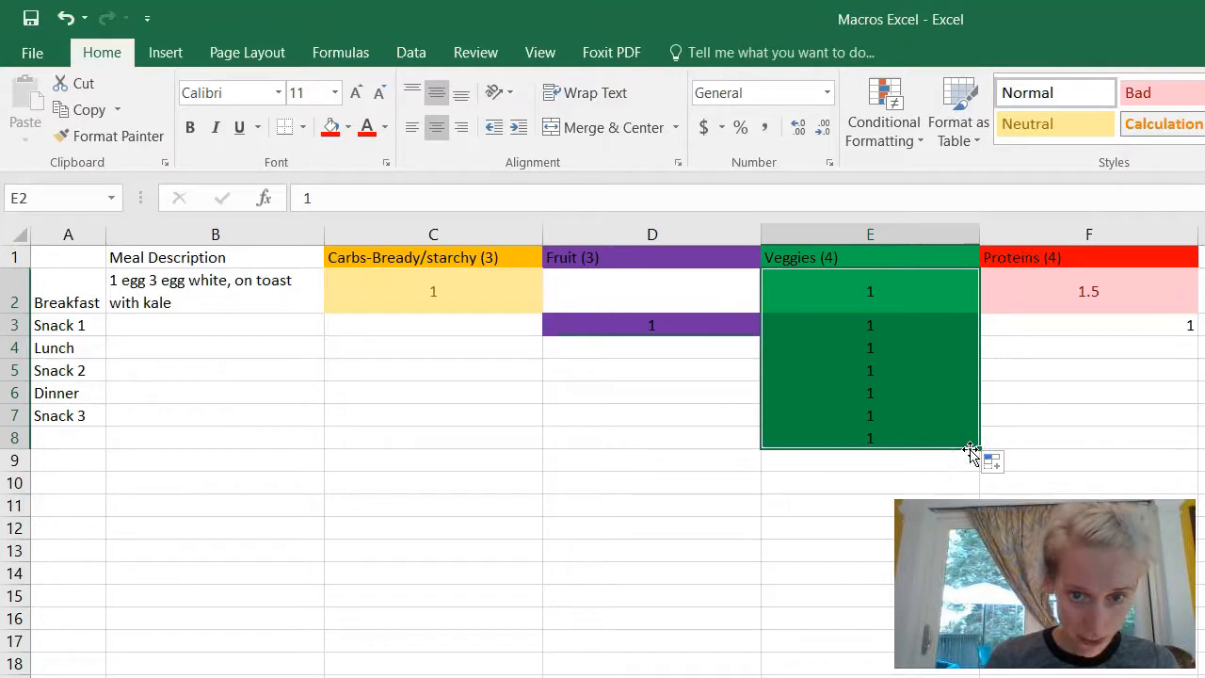
click(933, 392)
click(896, 437)
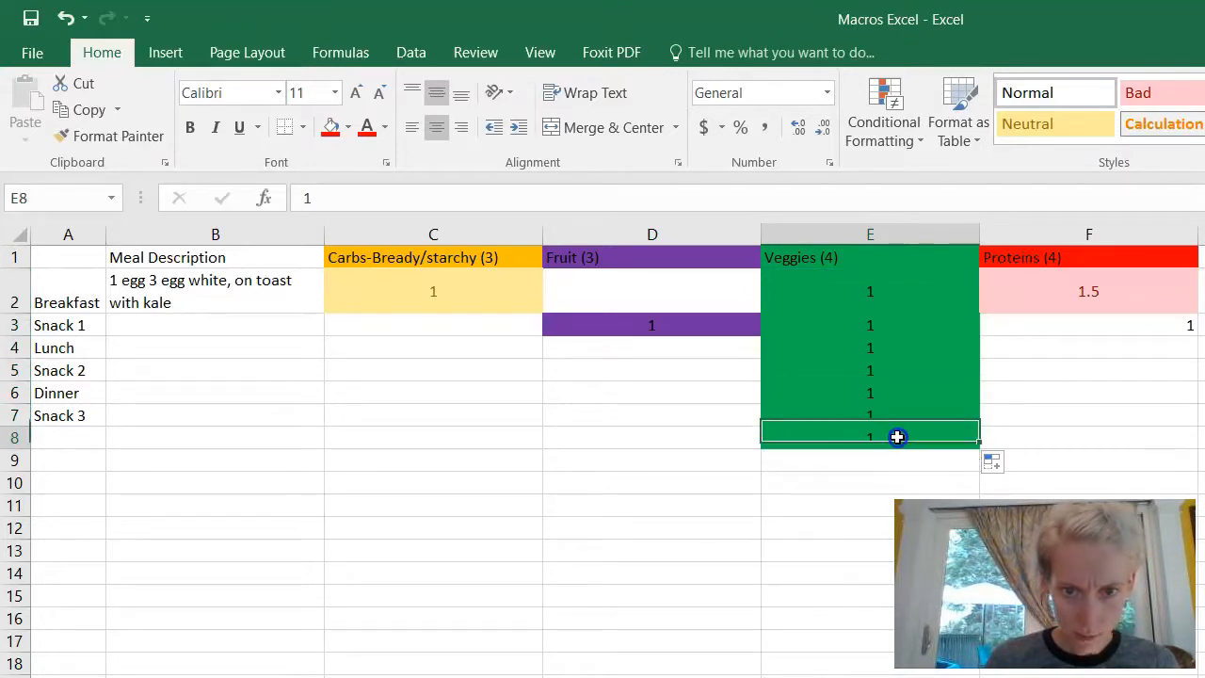
Step: Clear the copied values from the Veggies cells E2:E8
key(BackSpace)
key(Up)
key(BackSpace)
key(Up)
key(BackSpace)
key(Up)
key(BackSpace)
key(Up)
key(BackSpace)
key(Up)
key(BackSpace)
key(Up)
key(BackSpace)
click(923, 270)
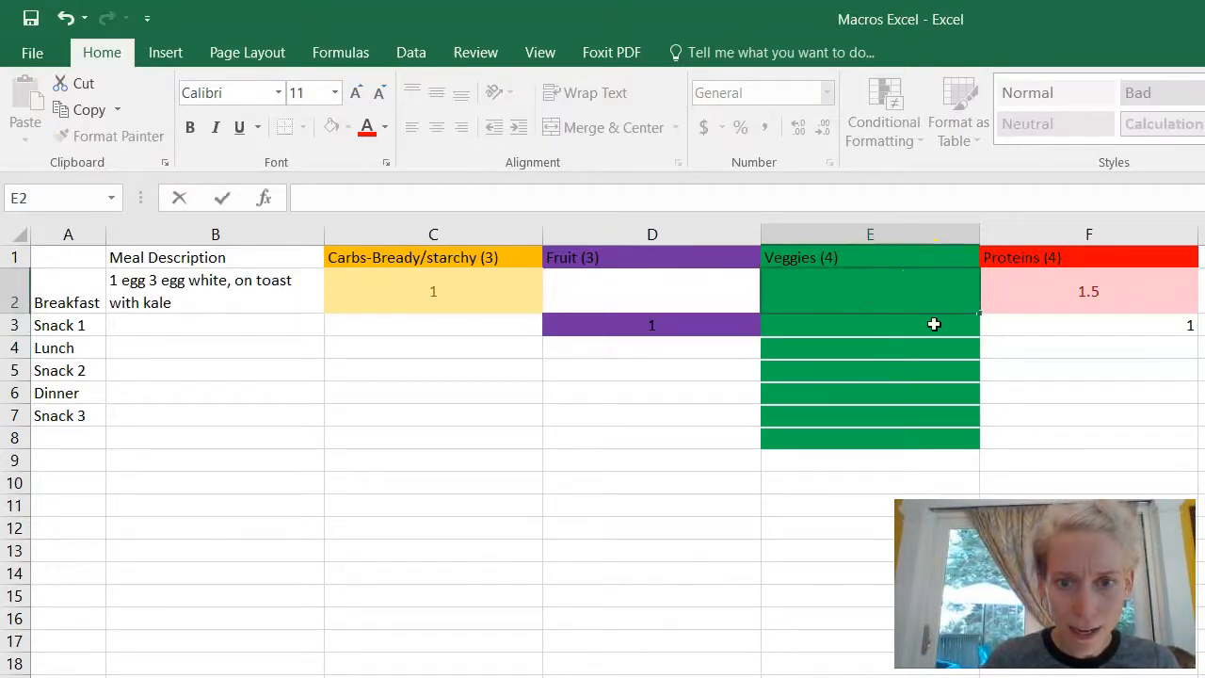
key(Return)
key(BackSpace)
key(Return)
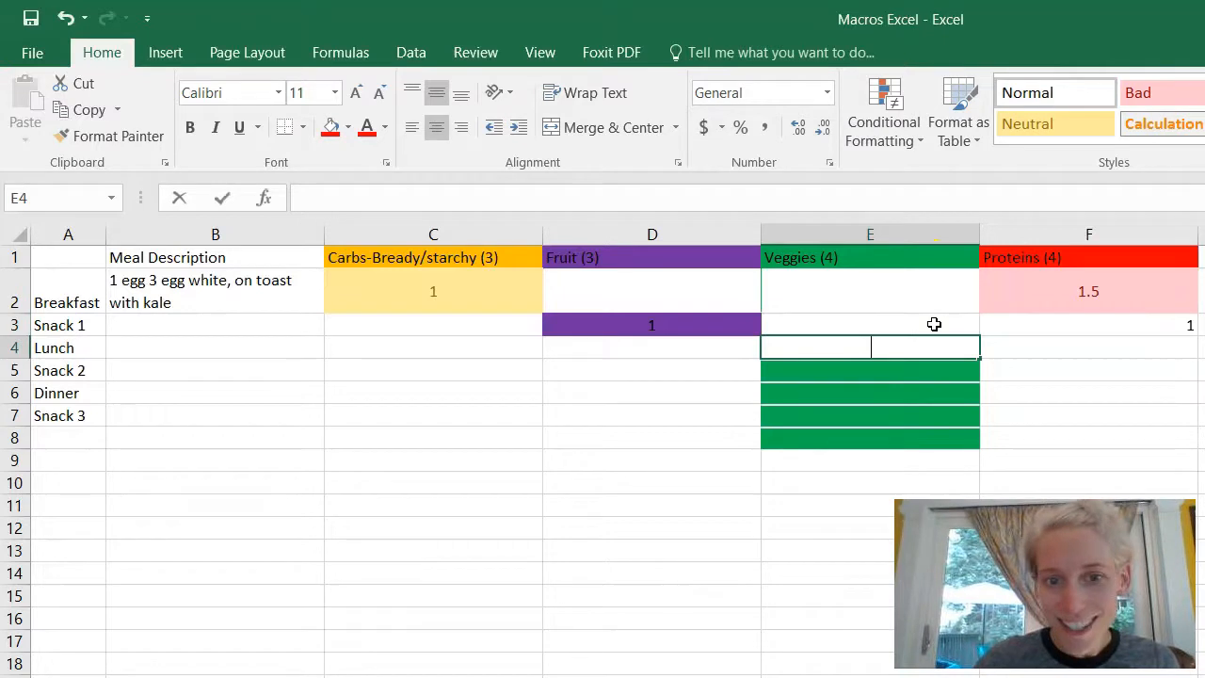
key(Return)
key(BackSpace)
key(Return)
key(BackSpace)
Step: Re-enter 1 veggie serving in E2 and in E3
key(Return)
key(BackSpace)
key(Return)
key(BackSpace)
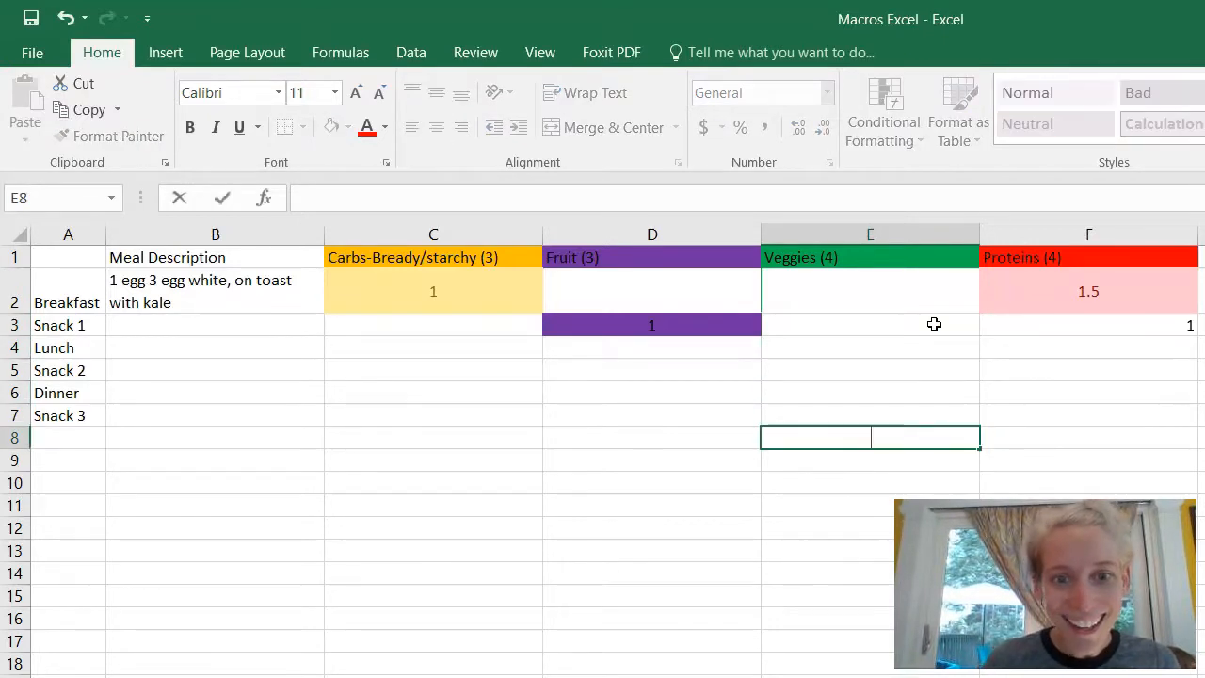
click(909, 308)
text(1)
key(Return)
text(1)
key(Return)
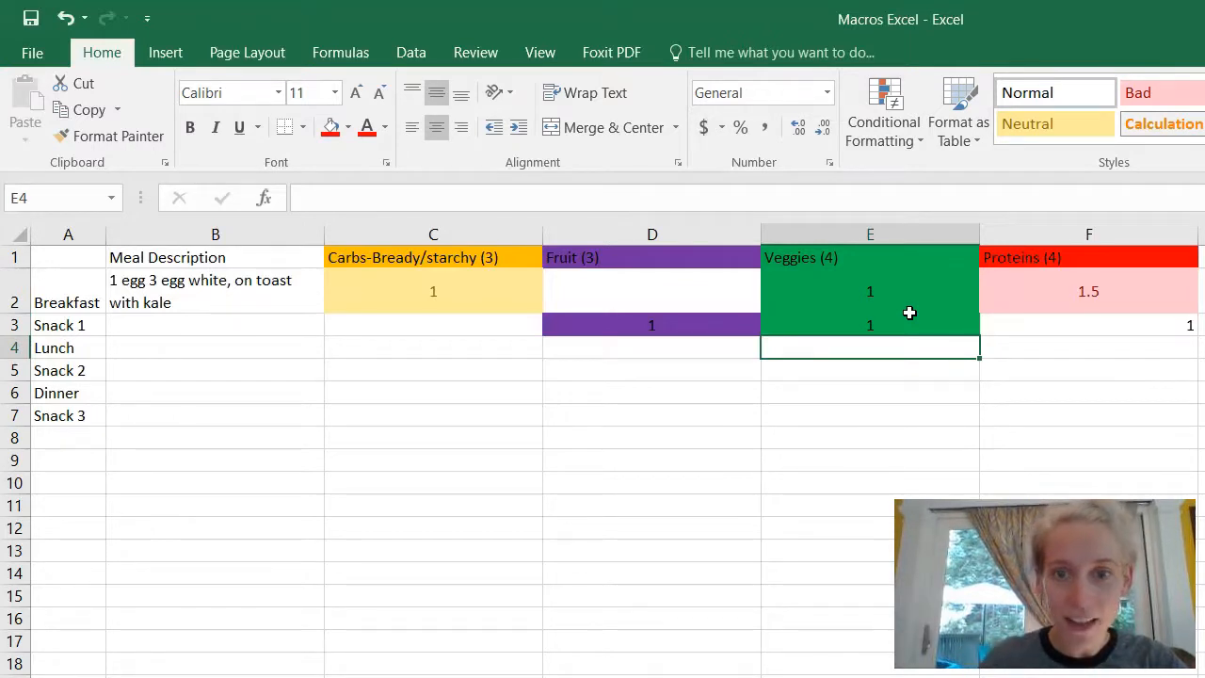
Step: Copy F2's light red highlight format down the Proteins column to F8
click(1048, 291)
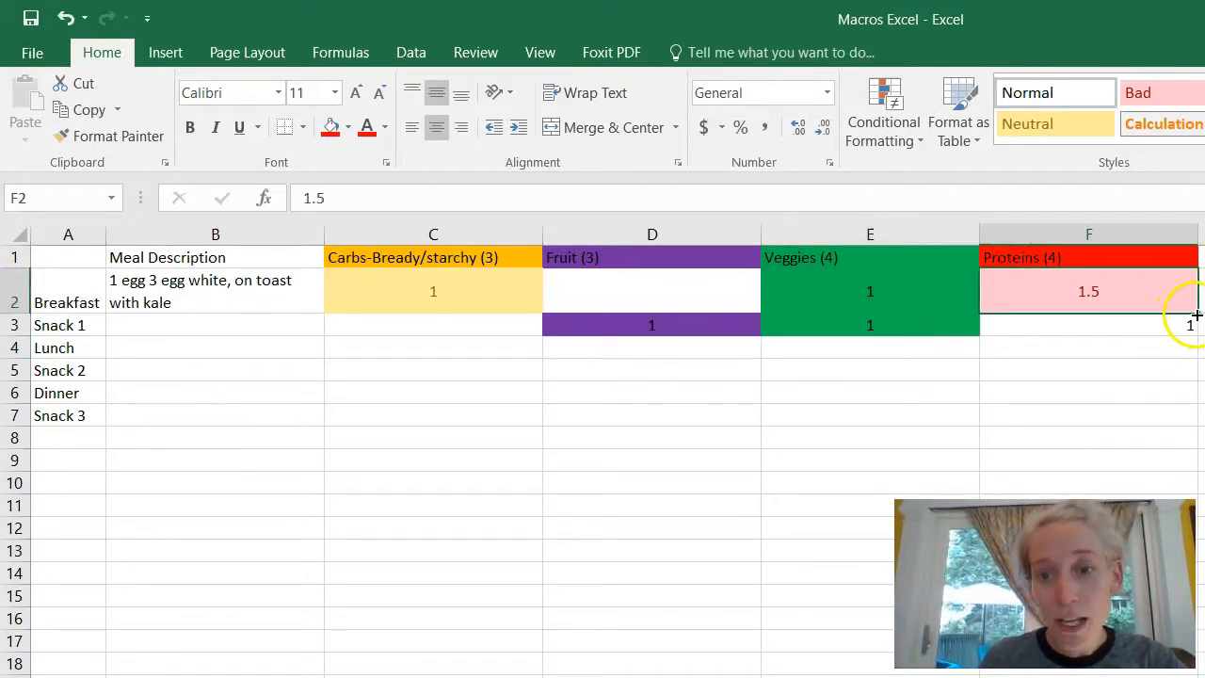
click(1164, 324)
click(1160, 303)
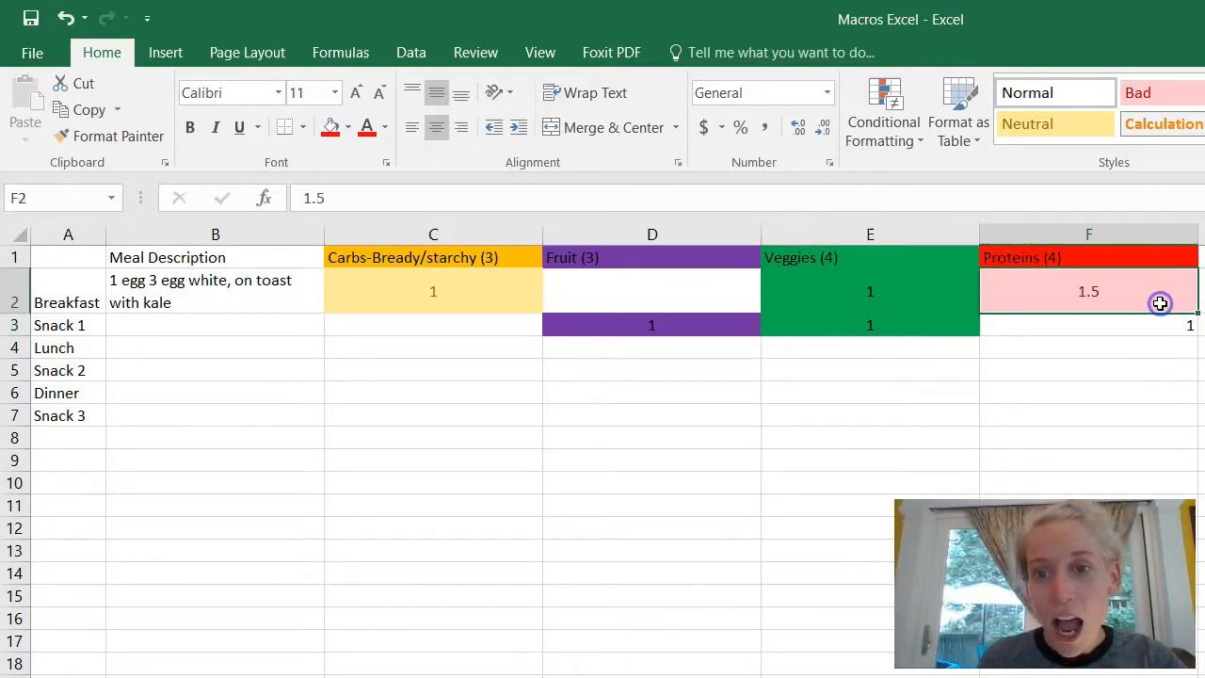
drag(1195, 313, 1196, 444)
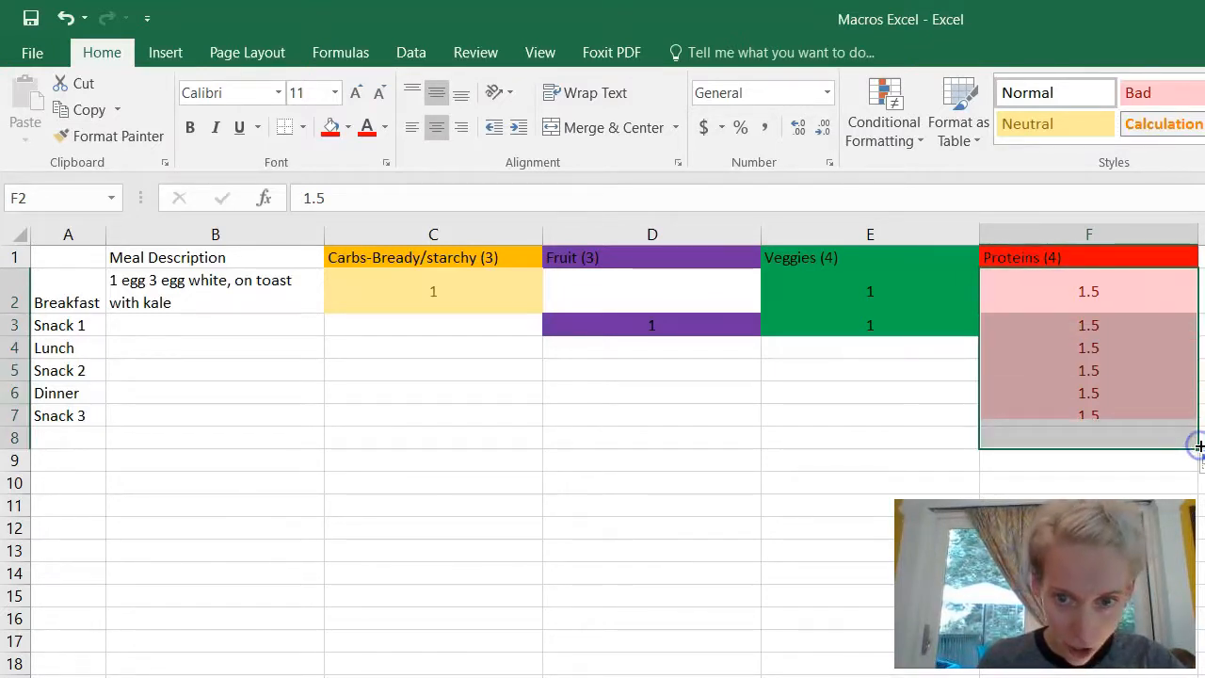
click(1160, 417)
click(1129, 452)
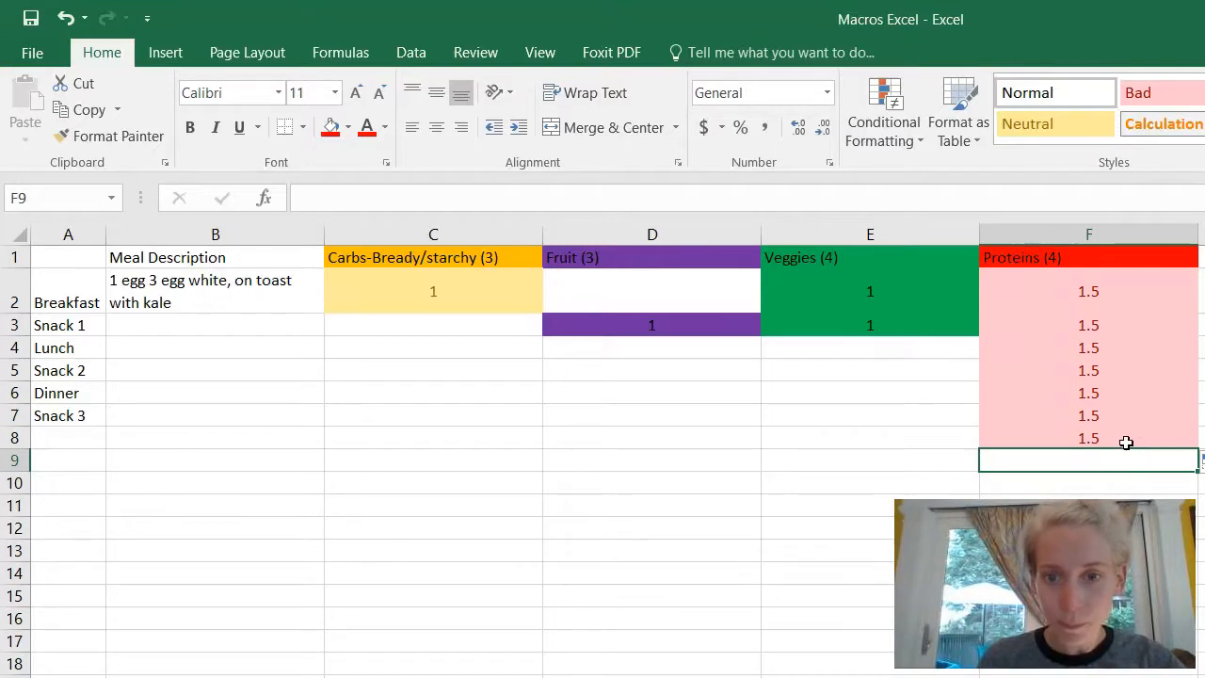
Step: Clear the copied protein values from F8 up through F3, keeping Breakfast's 1.5
click(1126, 439)
key(BackSpace)
key(Up)
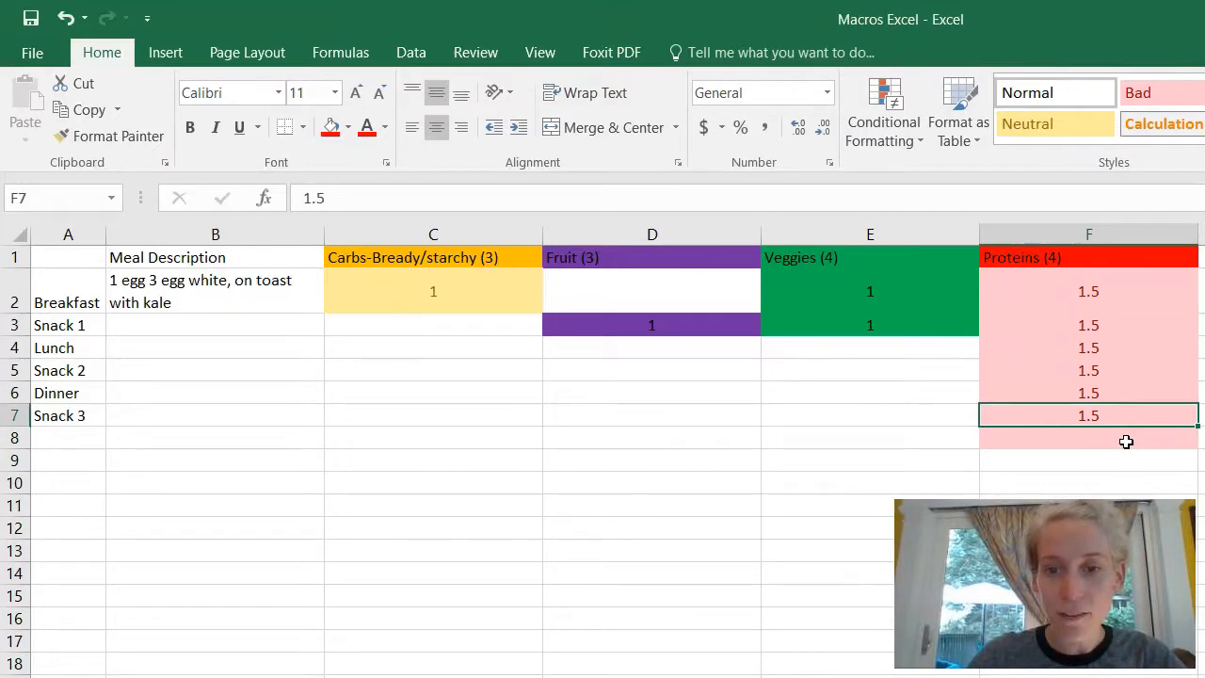
key(BackSpace)
key(Up)
key(BackSpace)
key(Up)
key(BackSpace)
key(Up)
key(BackSpace)
key(Up)
key(BackSpace)
key(Up)
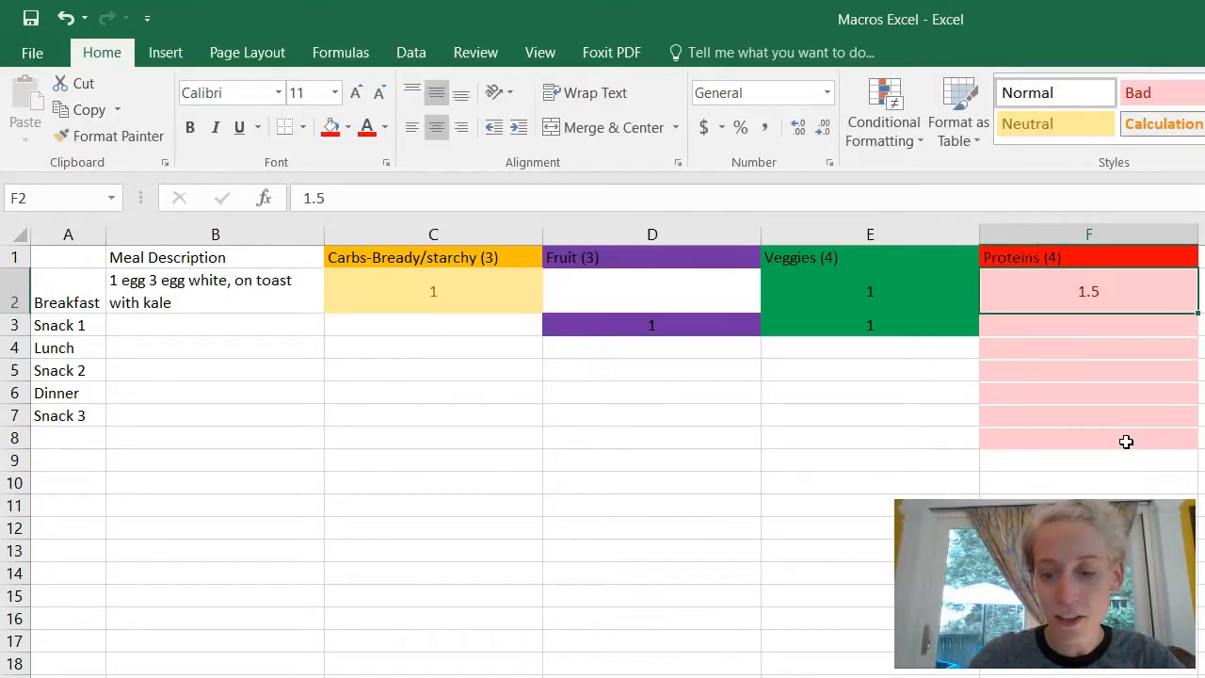
Step: Enter 1 protein serving for Snack 1 in F3
key(Down)
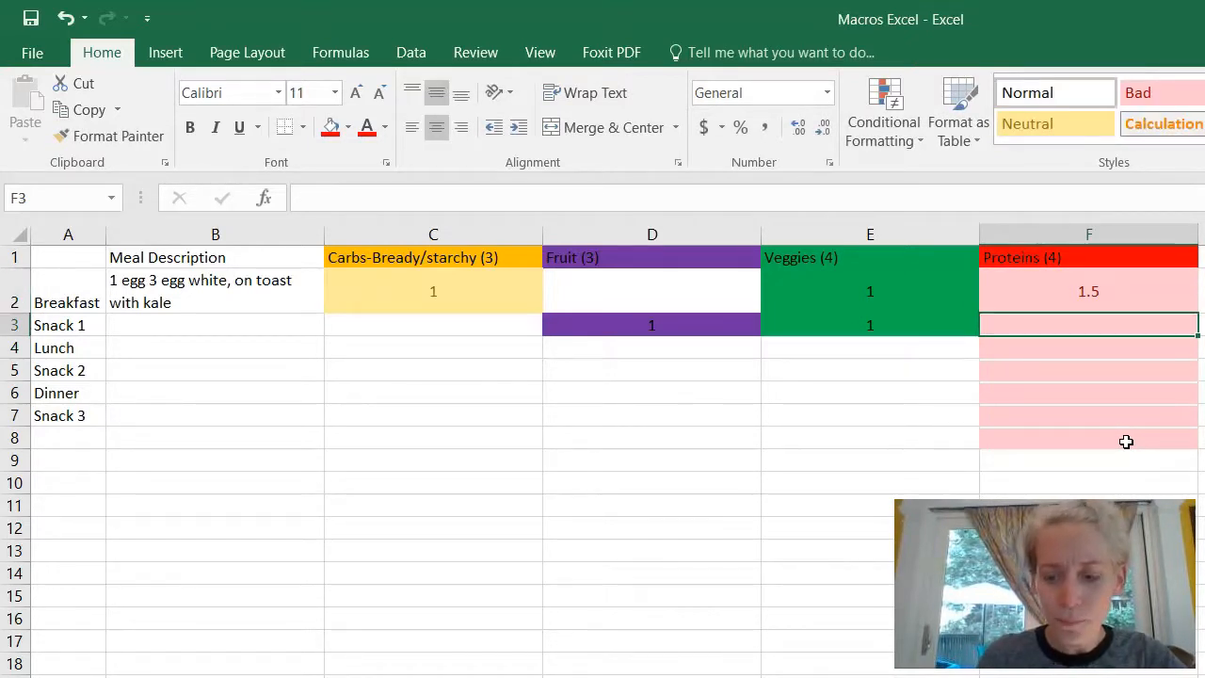
text(1)
key(Return)
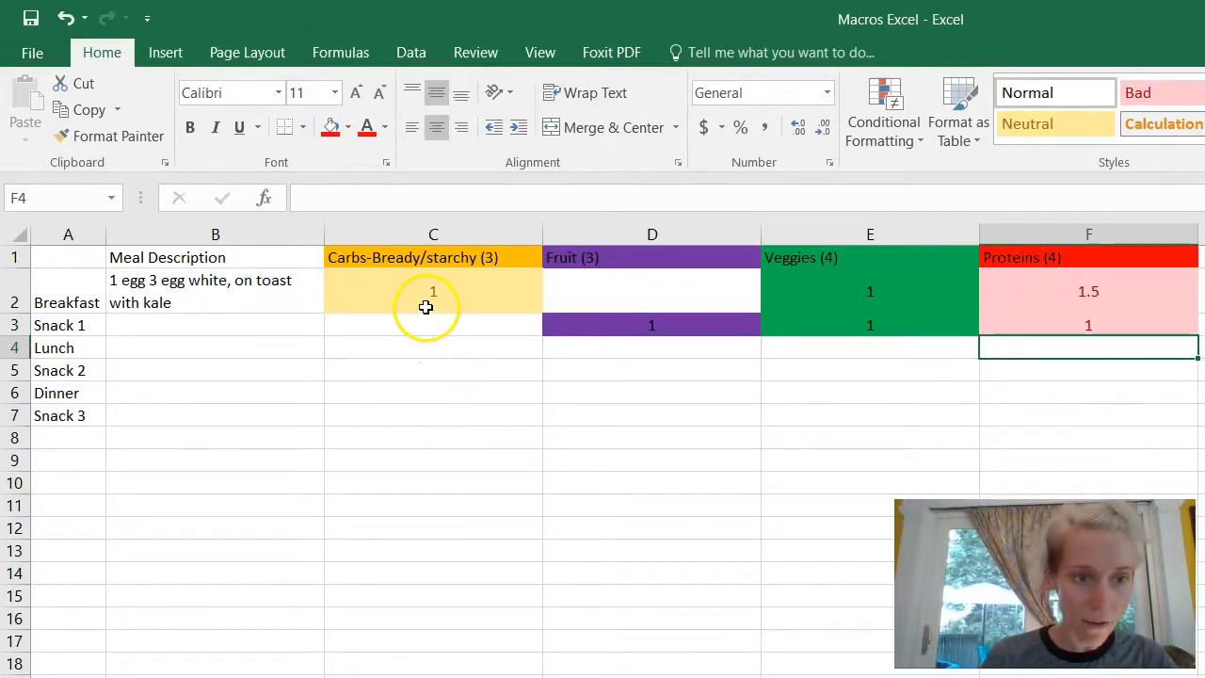
Step: Enter 2 veggie servings in E4 and 2 protein servings in F4 for Lunch
click(473, 294)
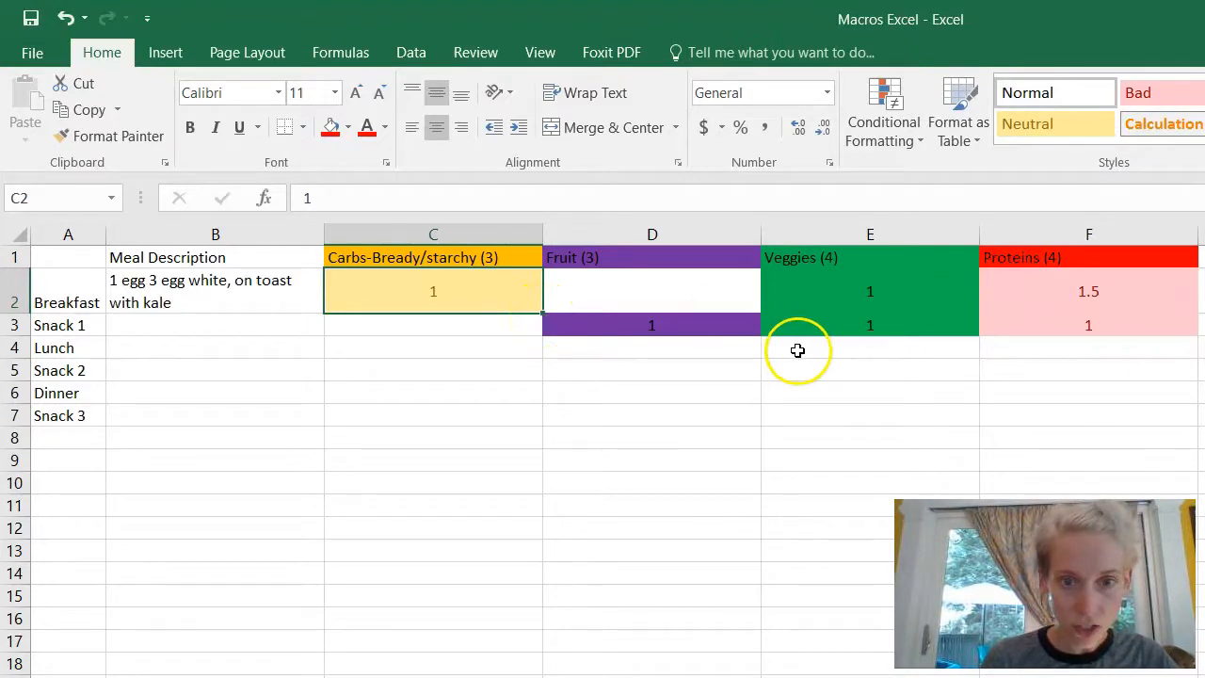
click(830, 350)
text(2)
key(Tab)
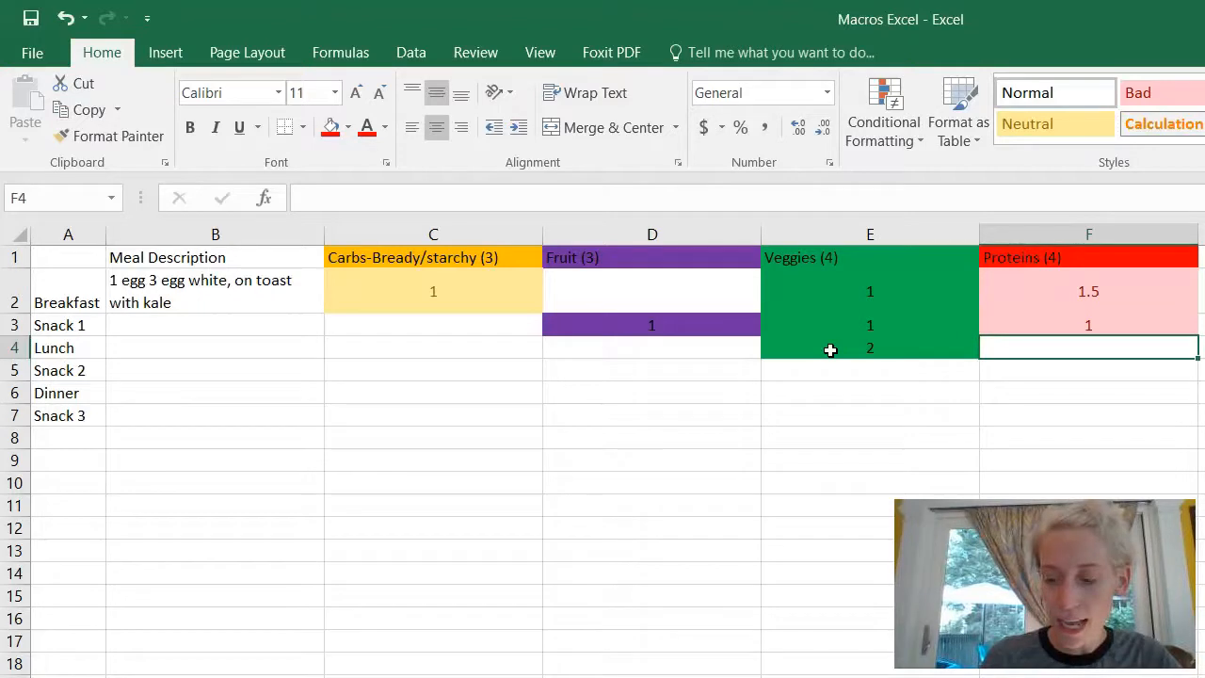
text(2)
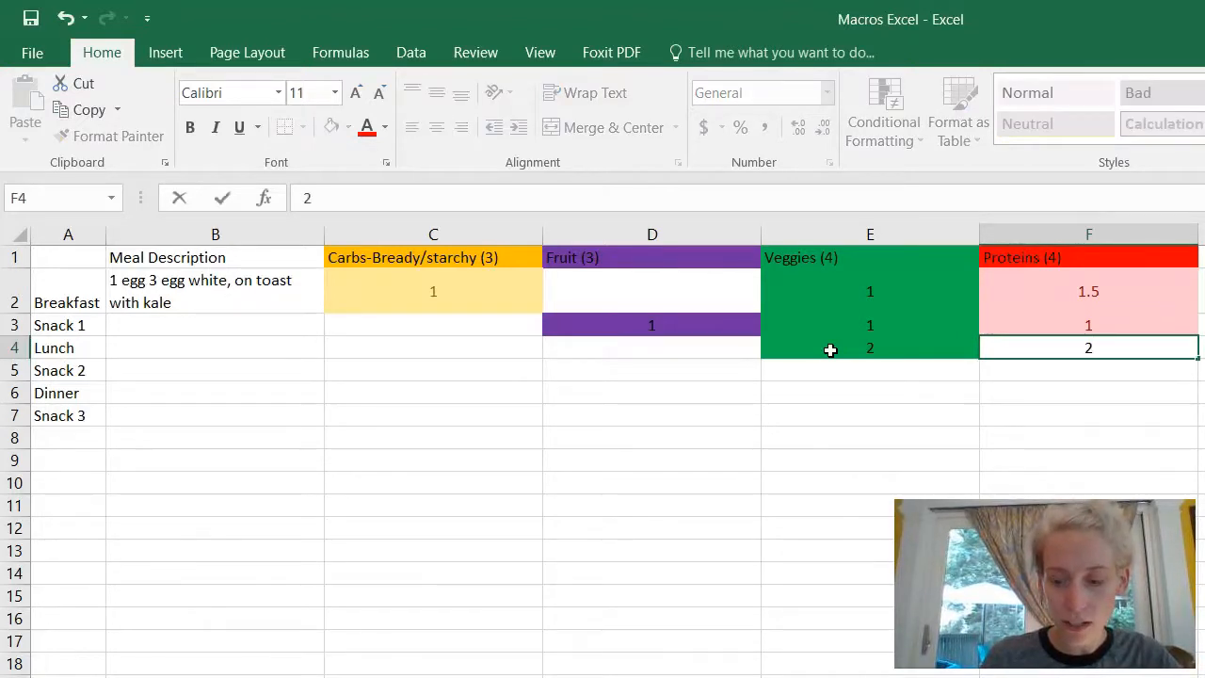
key(Tab)
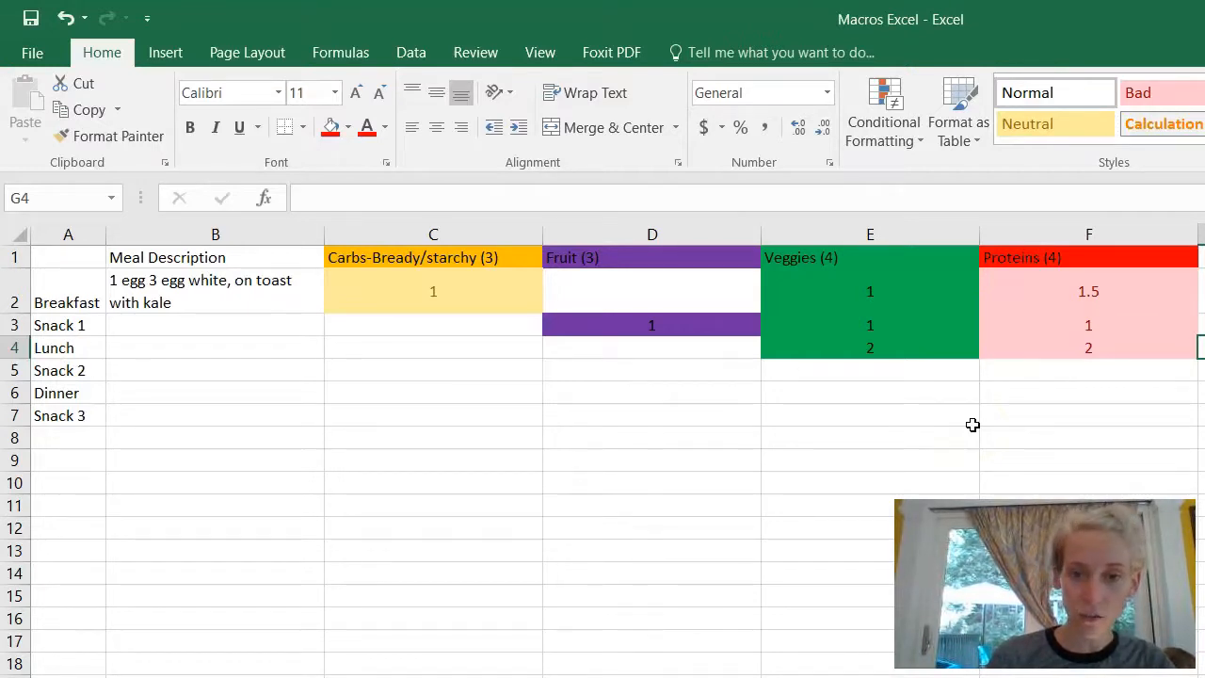
click(772, 390)
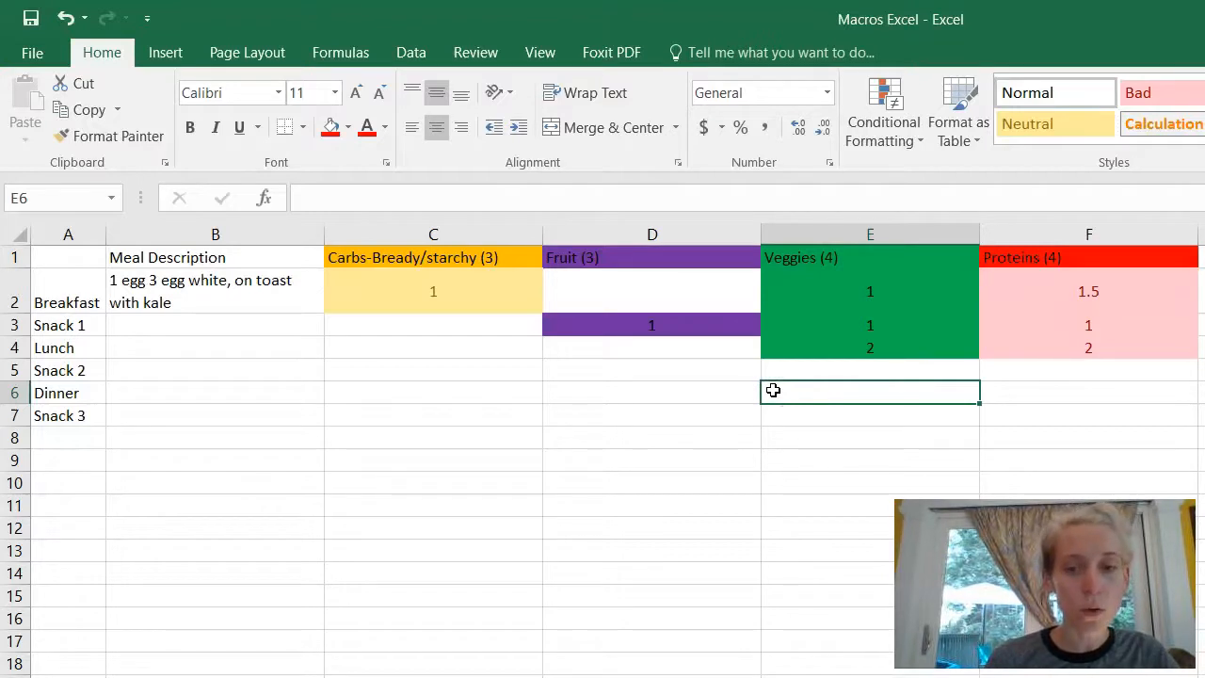
click(192, 325)
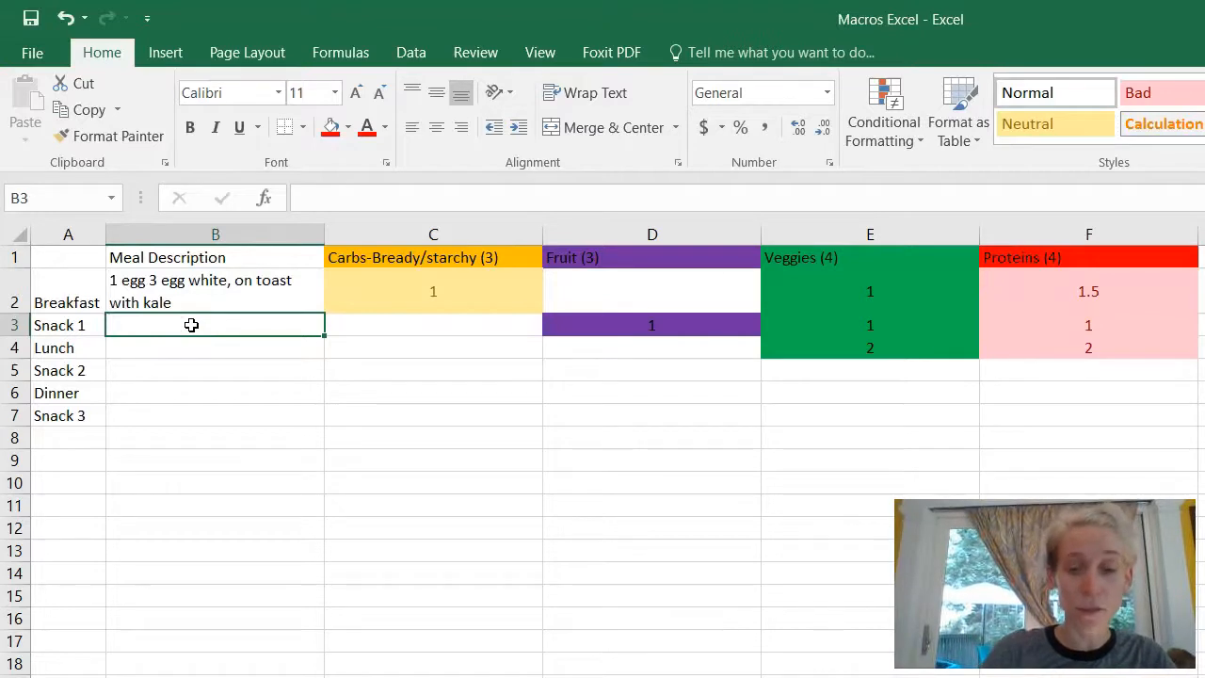
Step: Enter 'Kale bits with chopped celery, endive, kiwi, and watermelon' in B3, wrapped and centred both ways
text(Kale bits with chopped )
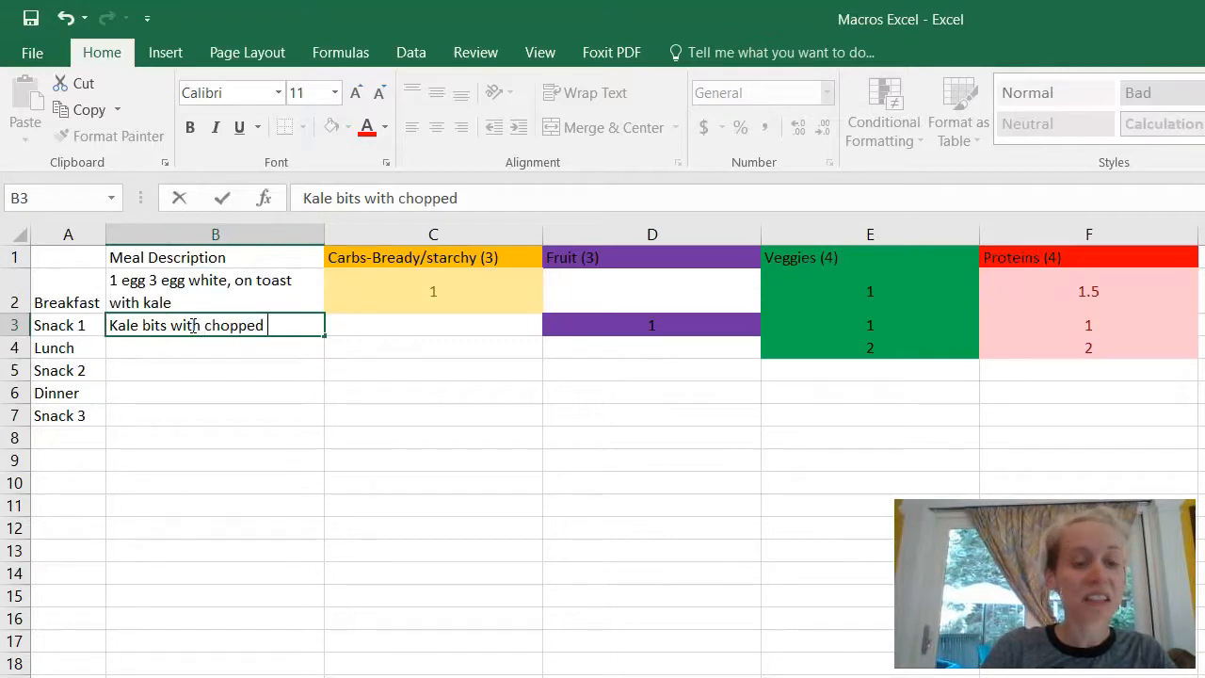
text(celery, endi)
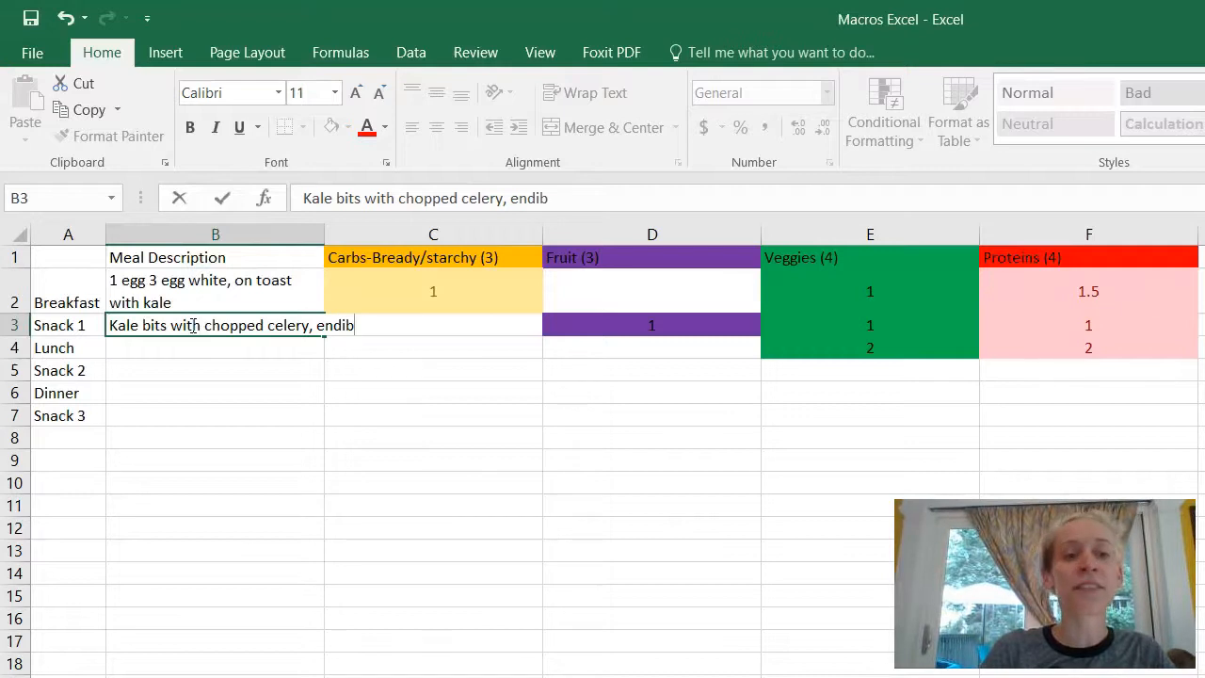
text(ve)
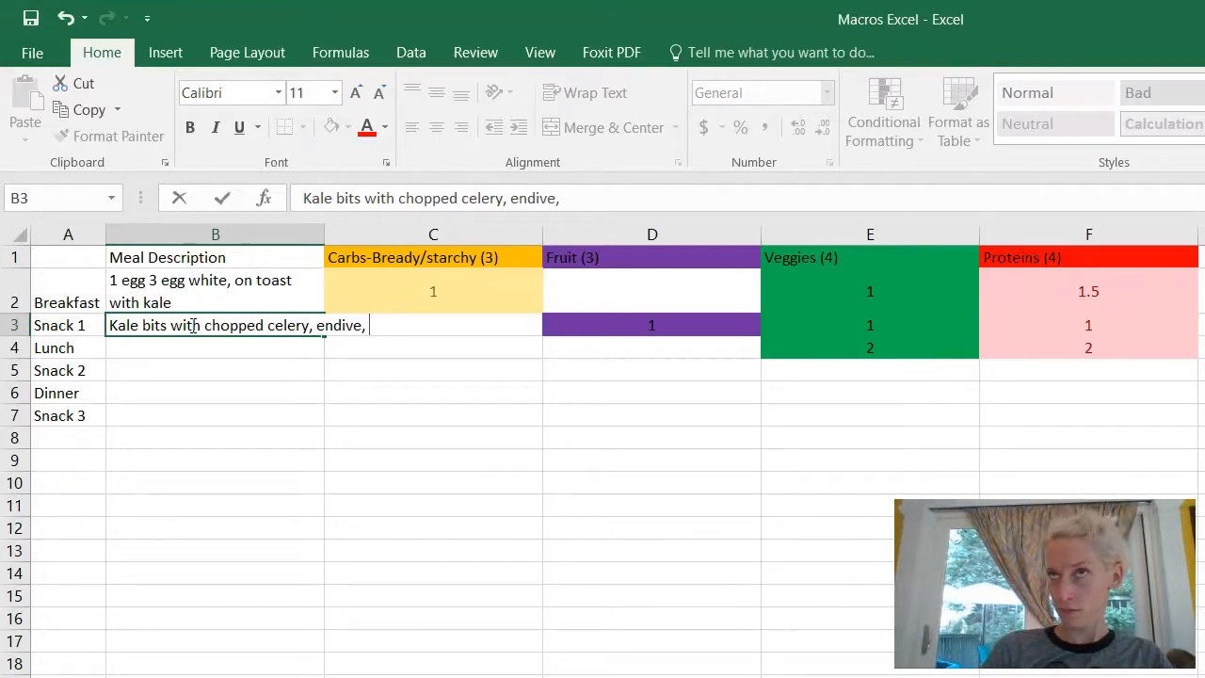
text(, kiw)
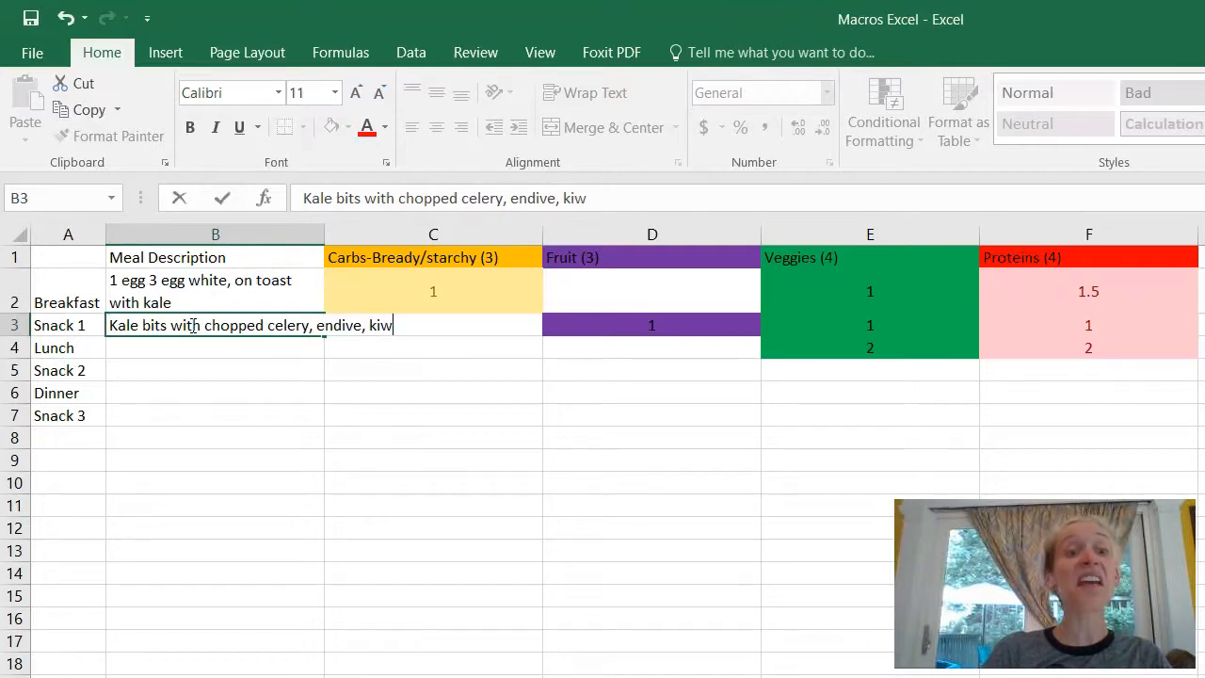
text(i, and )
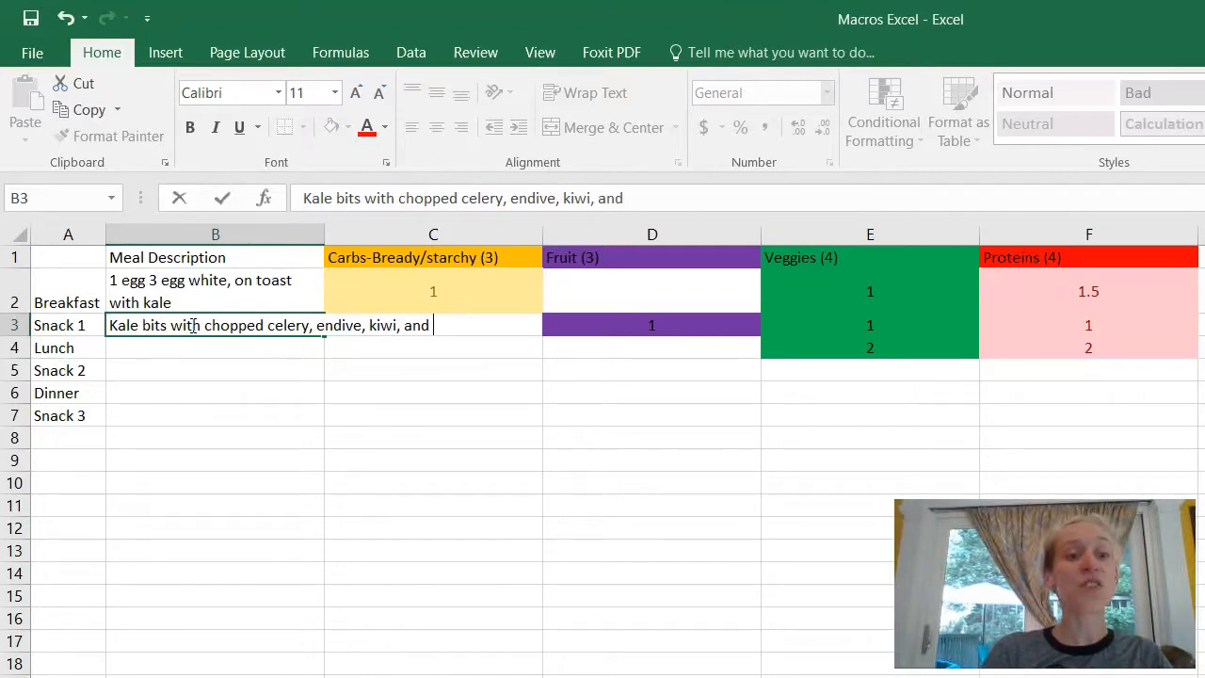
text(watermelon)
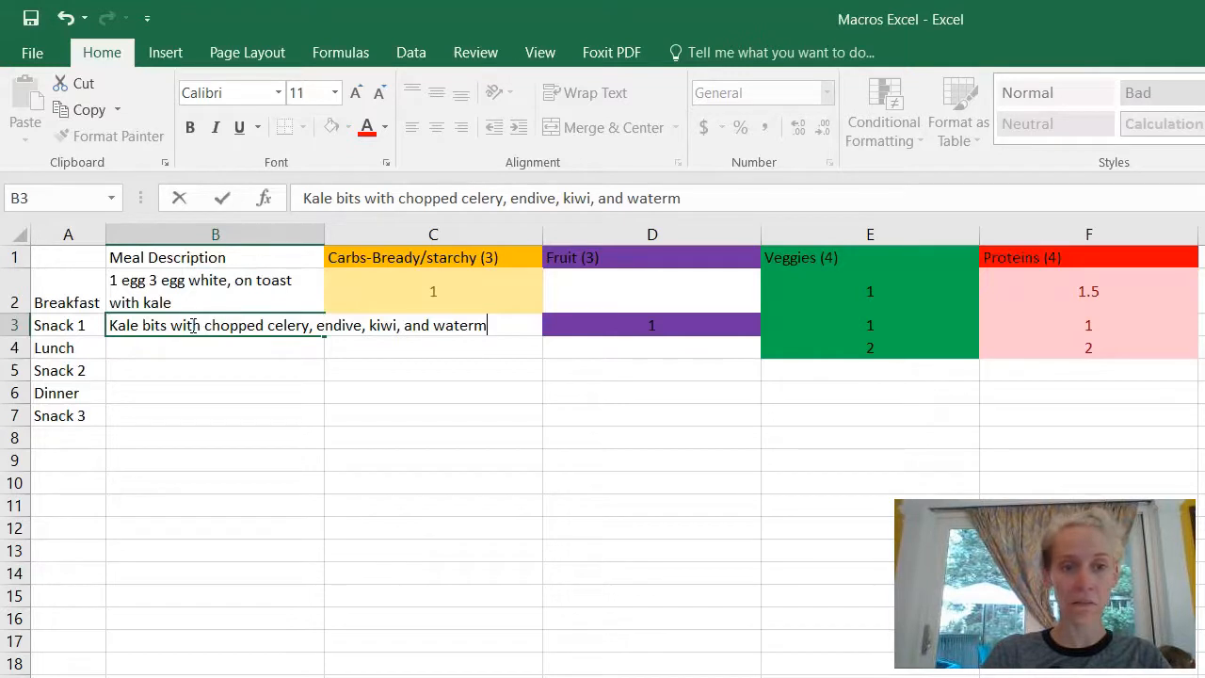
key(Return)
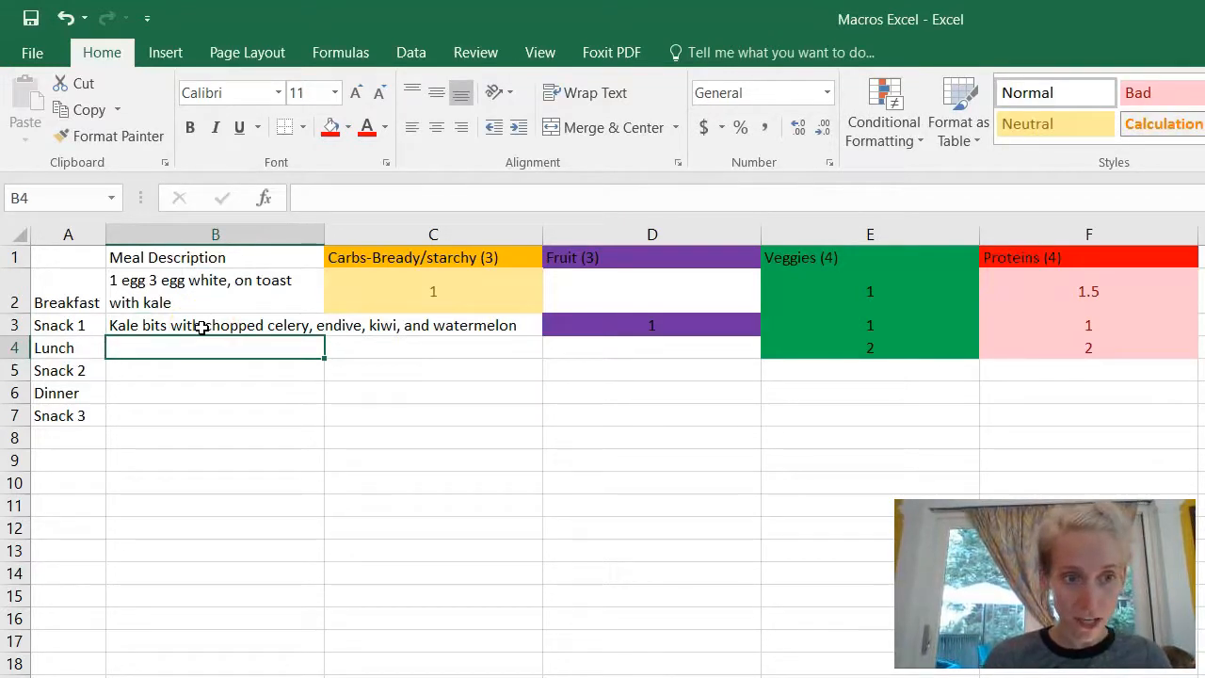
click(201, 325)
click(570, 95)
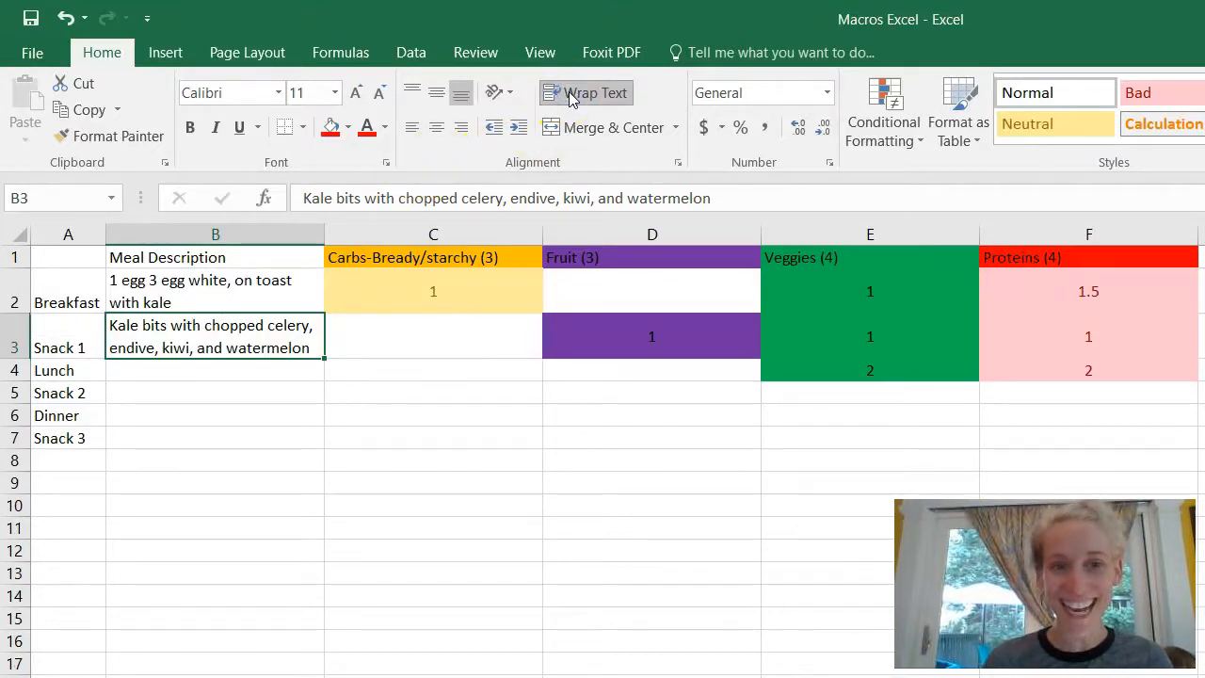
click(439, 94)
click(438, 128)
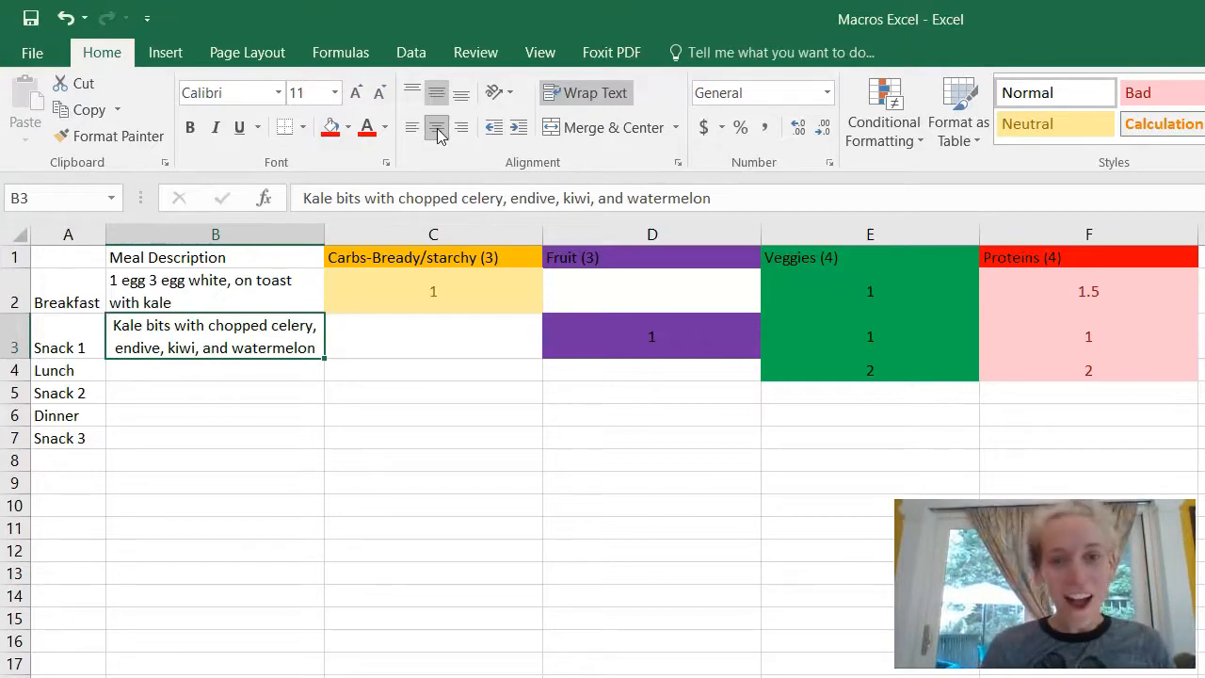
Step: Apply Thick Outside Borders to the range A1:F8
drag(91, 255, 1038, 452)
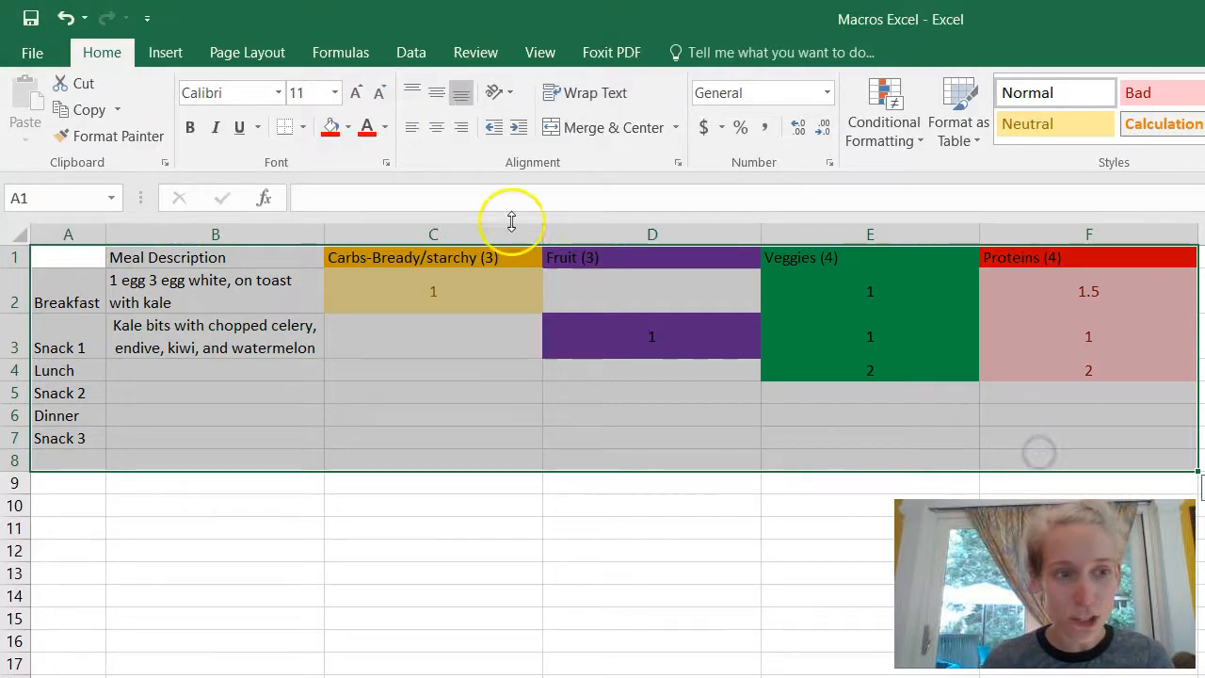
click(303, 128)
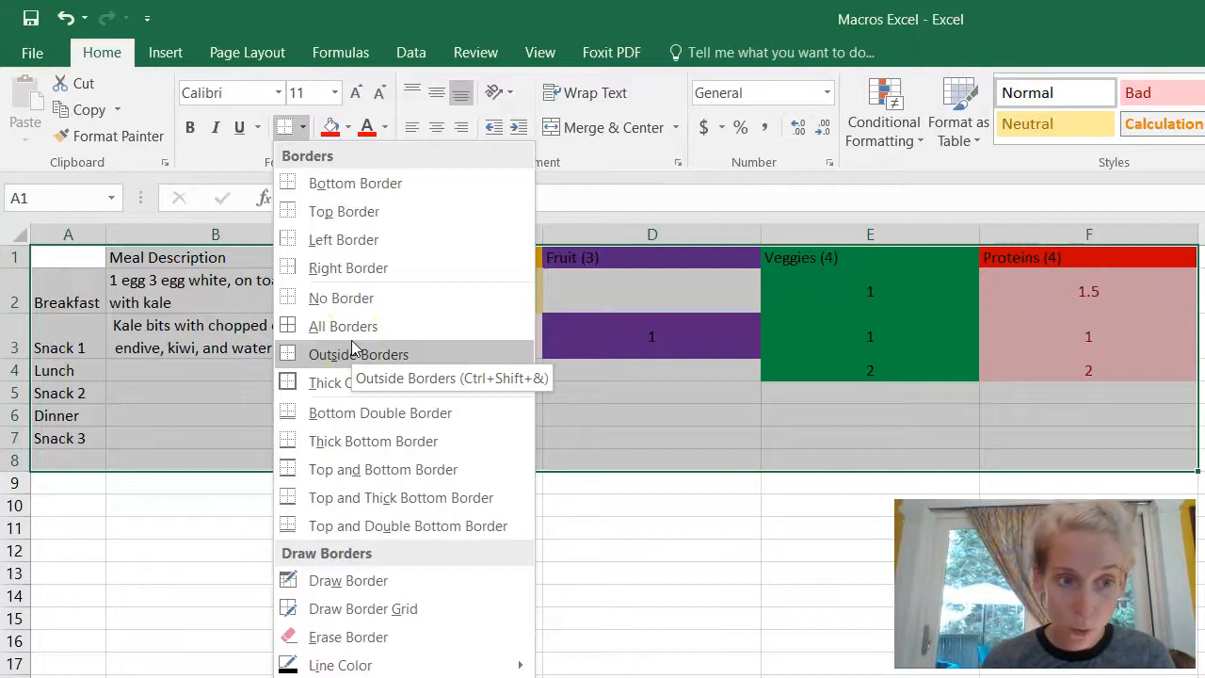
click(330, 383)
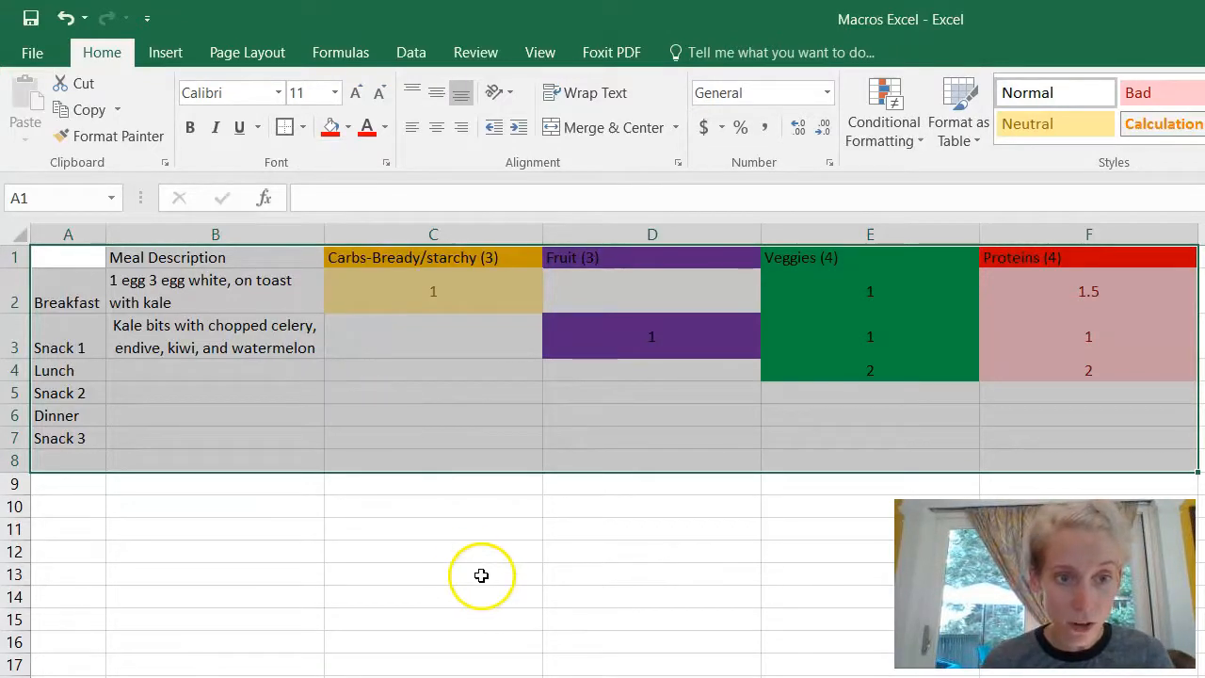
click(481, 575)
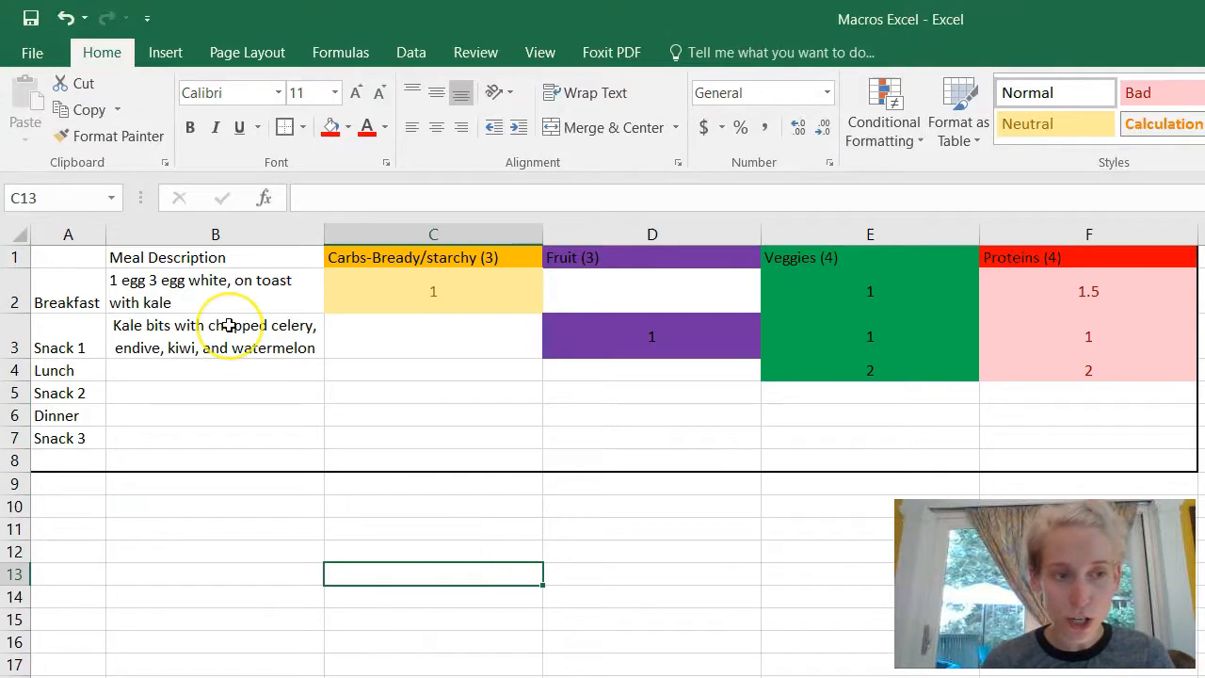
click(84, 263)
drag(84, 262, 1015, 255)
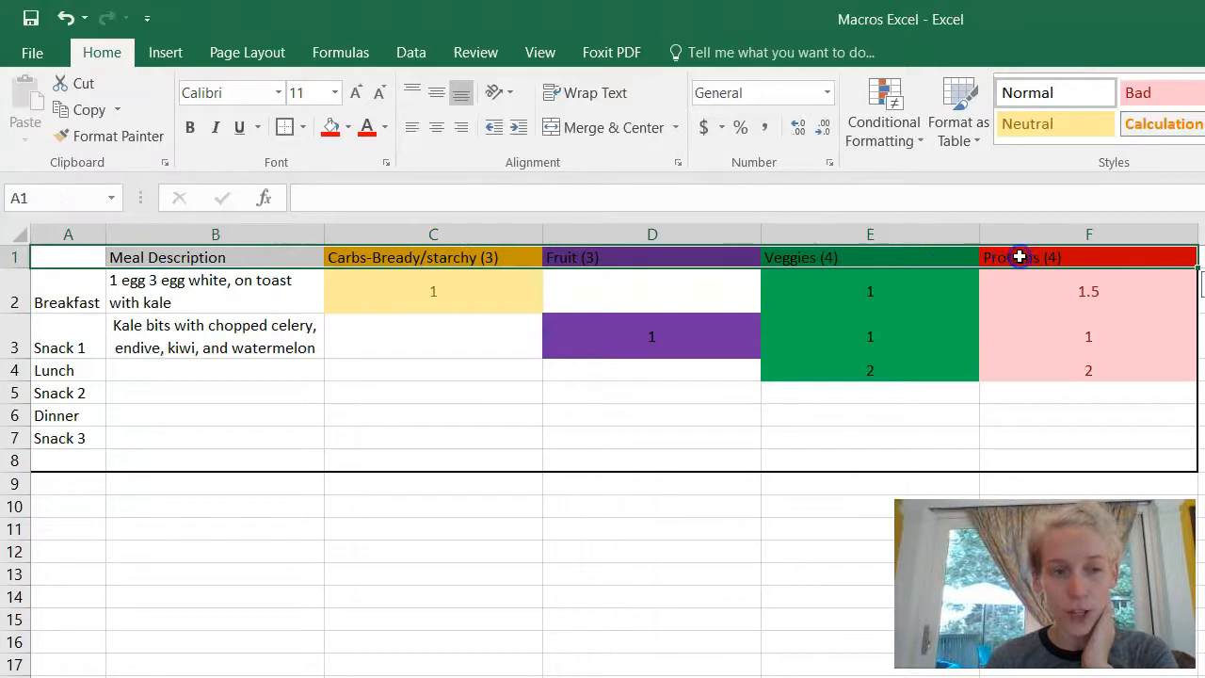
click(301, 127)
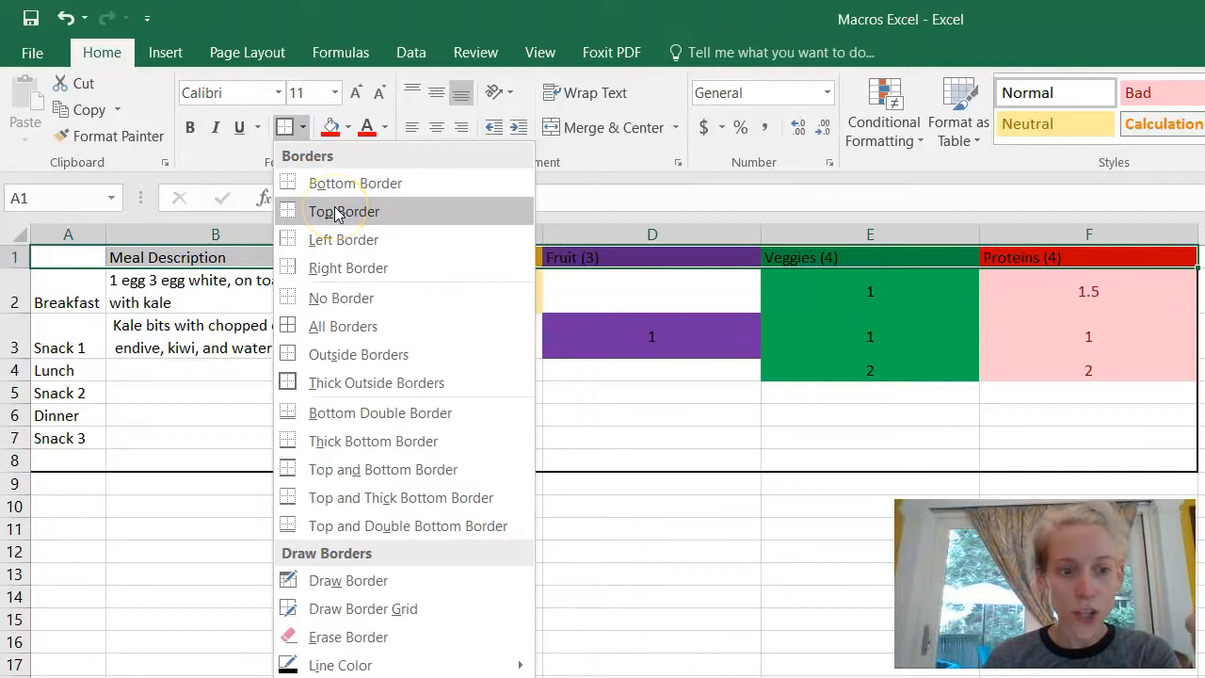
click(205, 352)
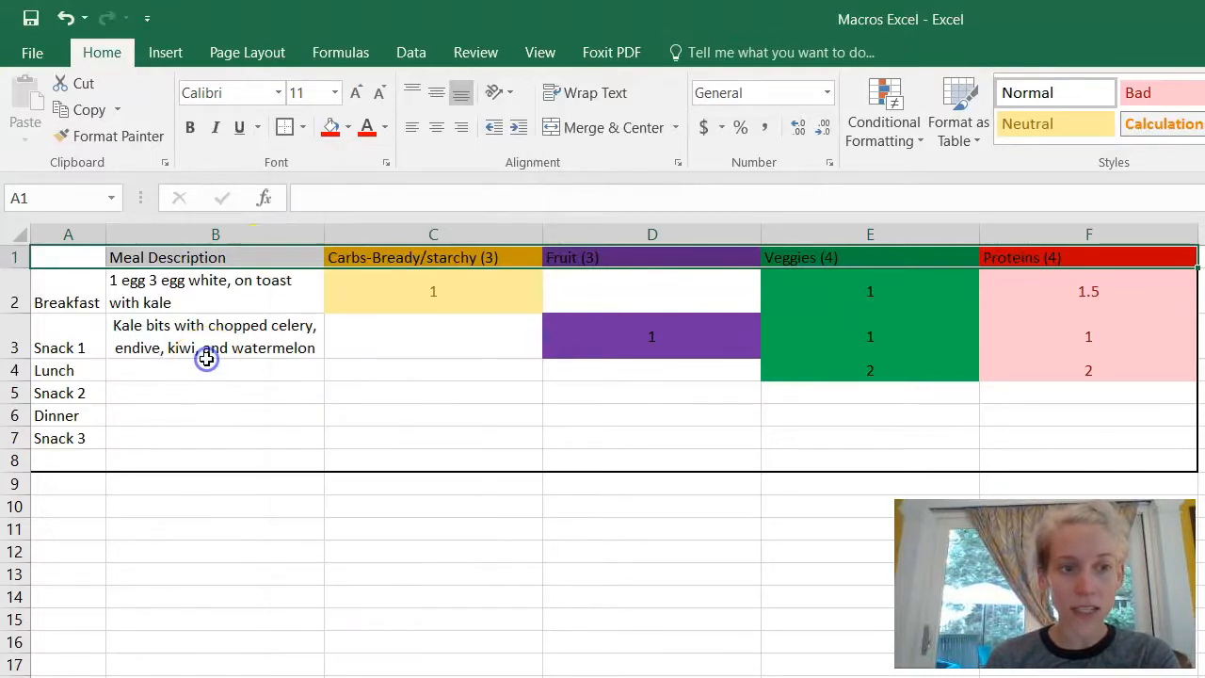
click(207, 362)
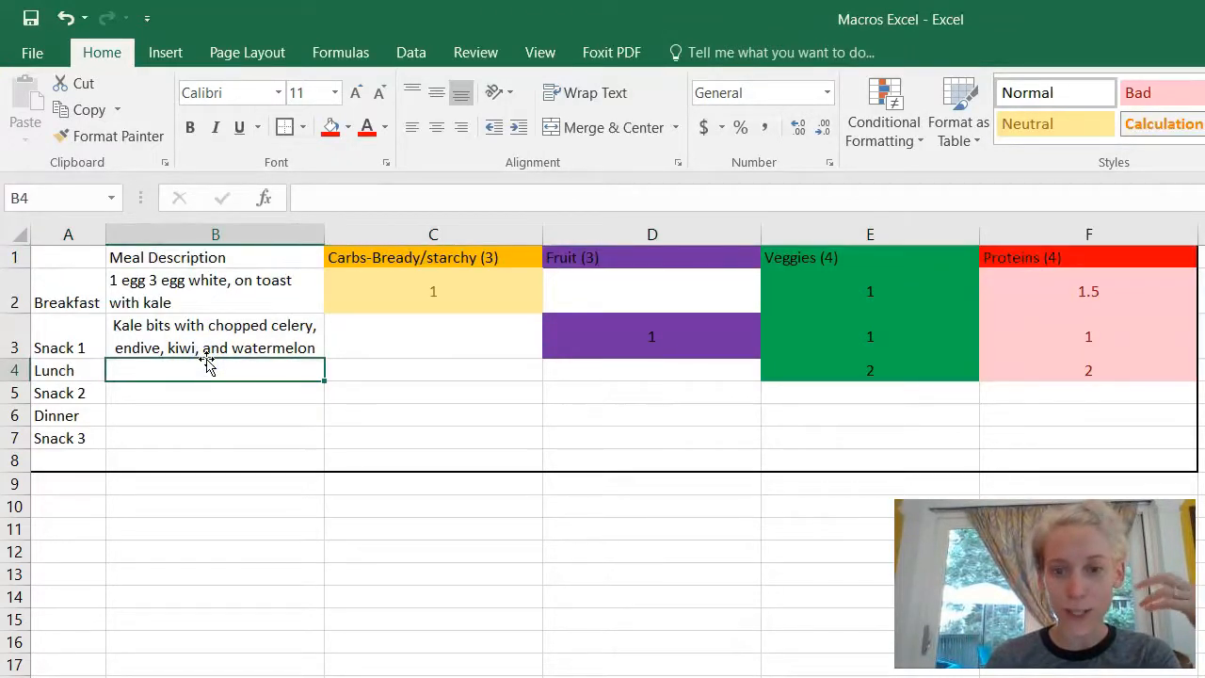